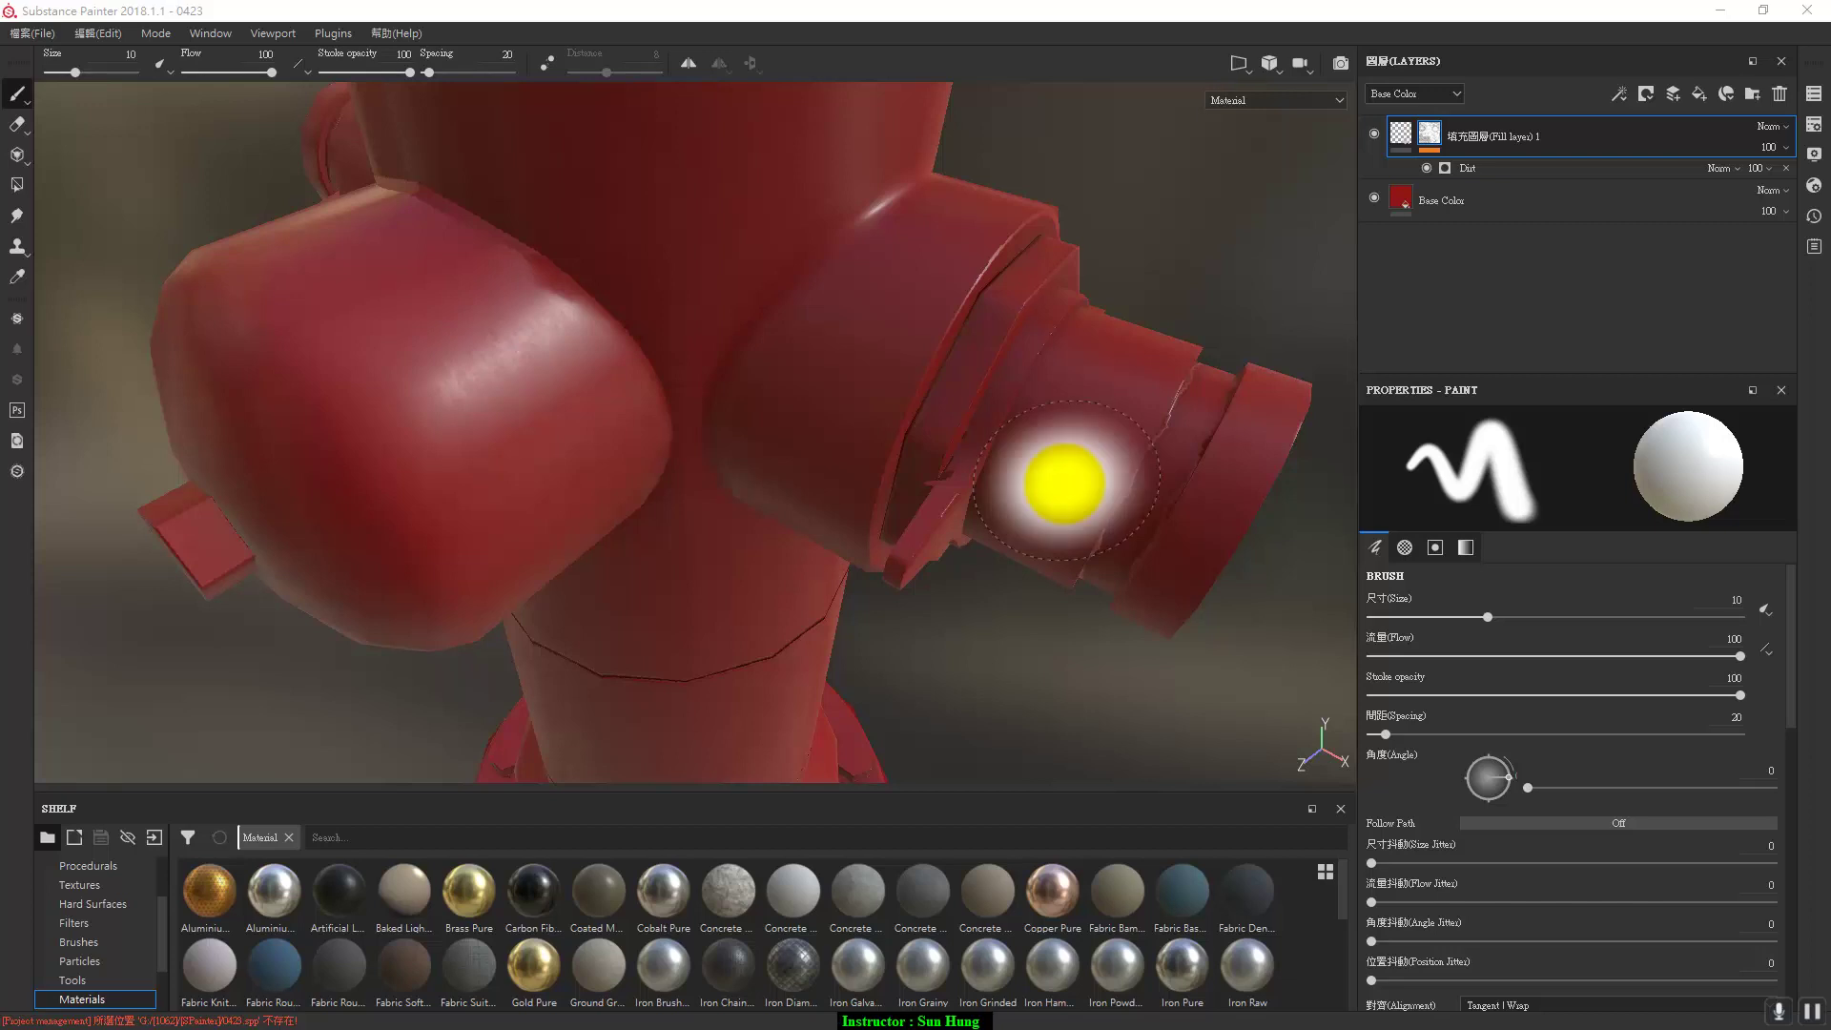
Show the Dirt generator settings (Dirt Level 0.84, Contrast 0.44) and open the add-effect menu.
click(1606, 169)
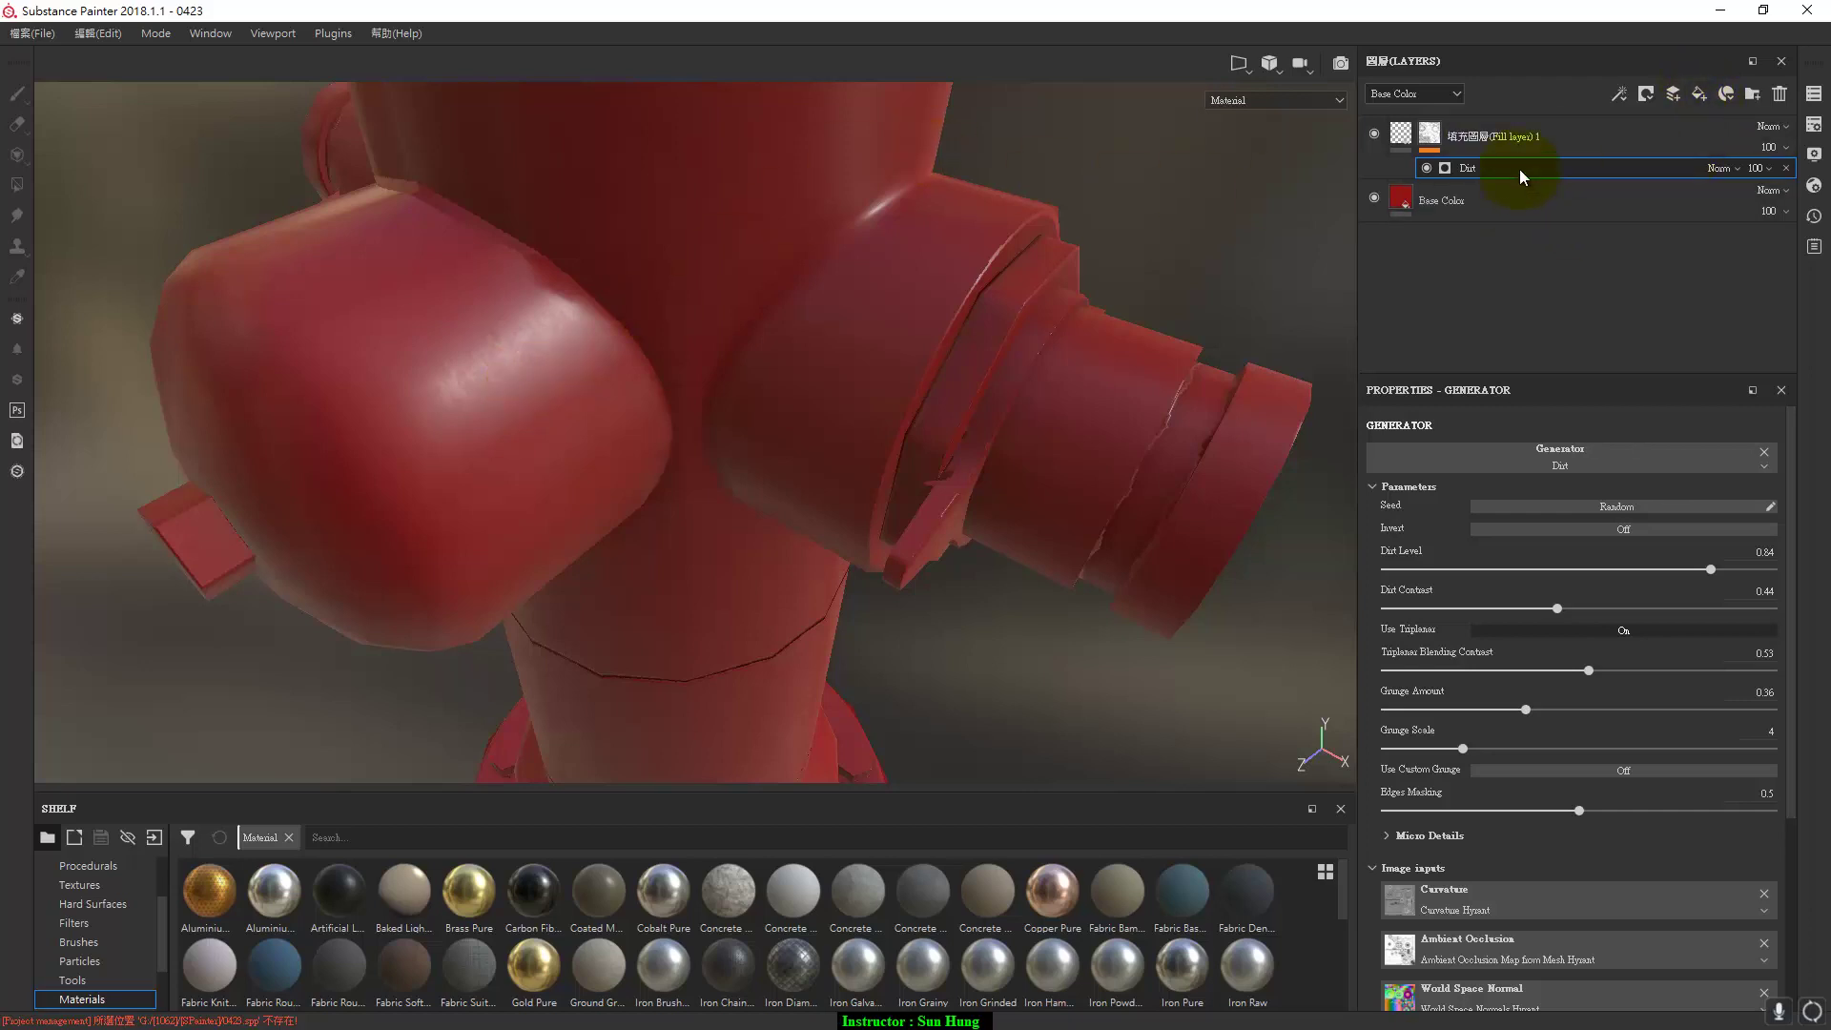
click(1625, 93)
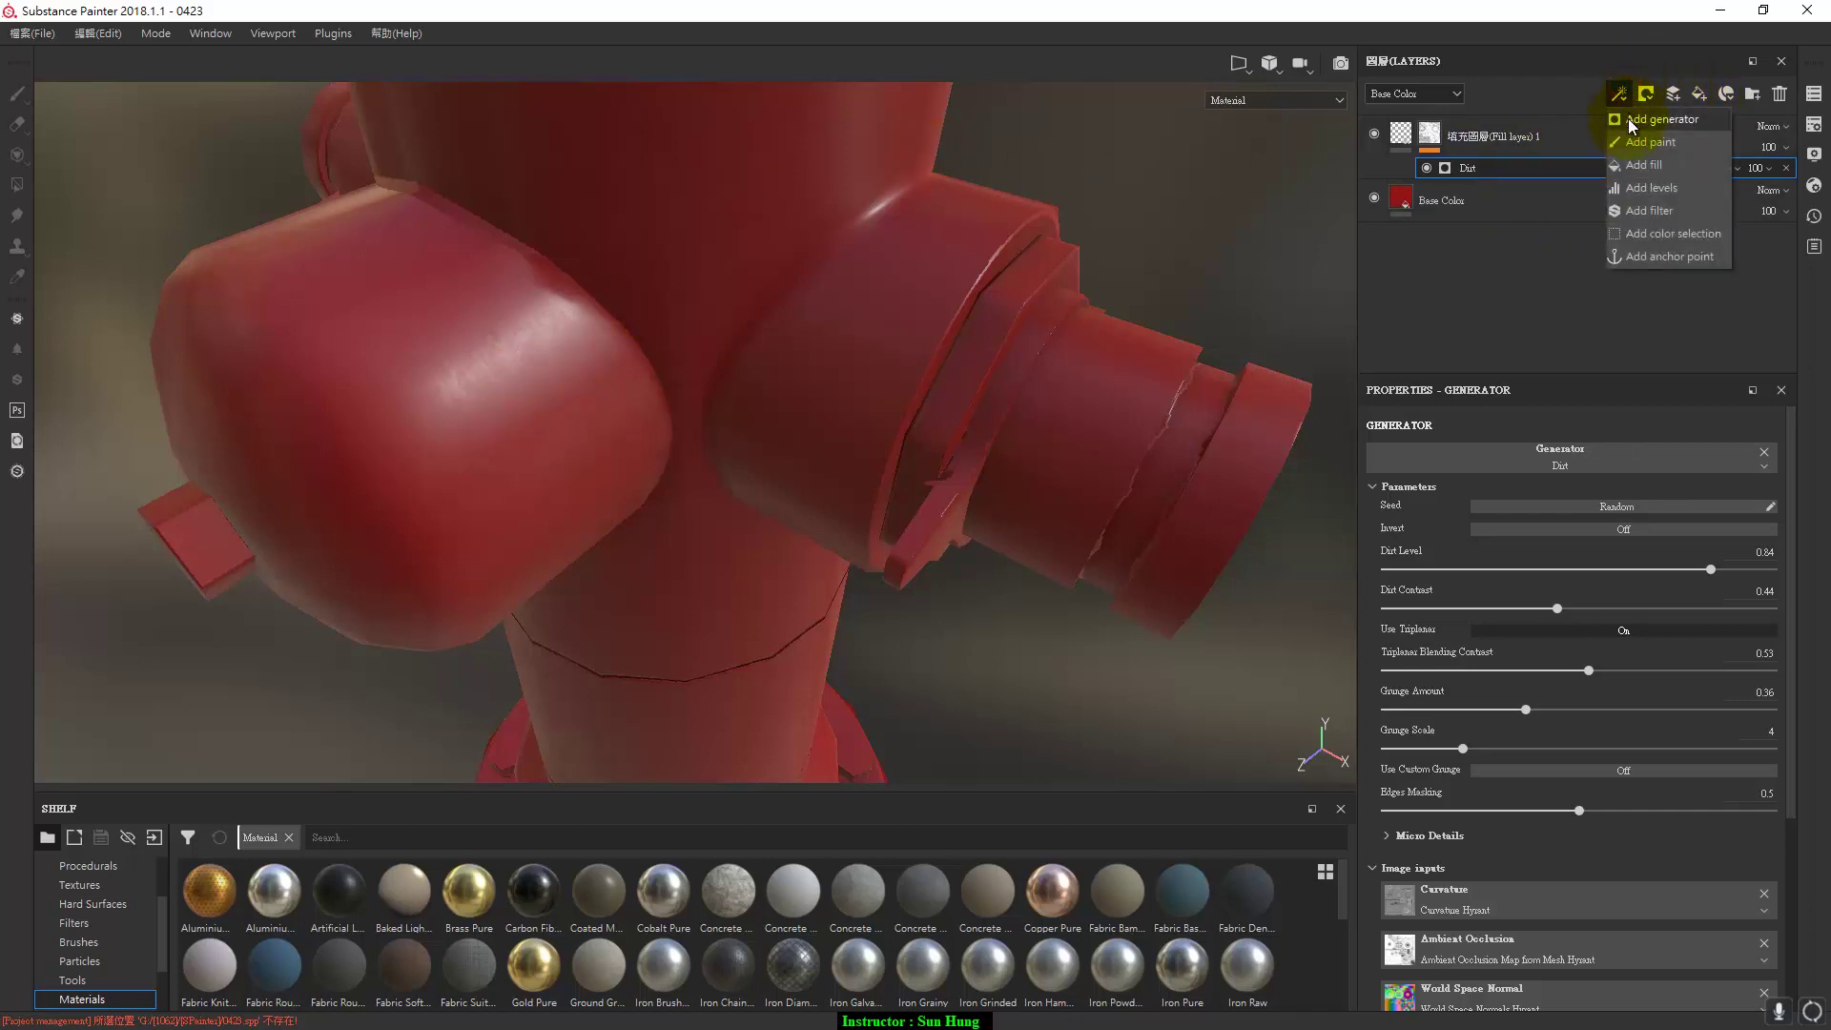
Add a fill effect above Dirt using the Grunge Paint Scratched texture and view the mask.
click(1639, 166)
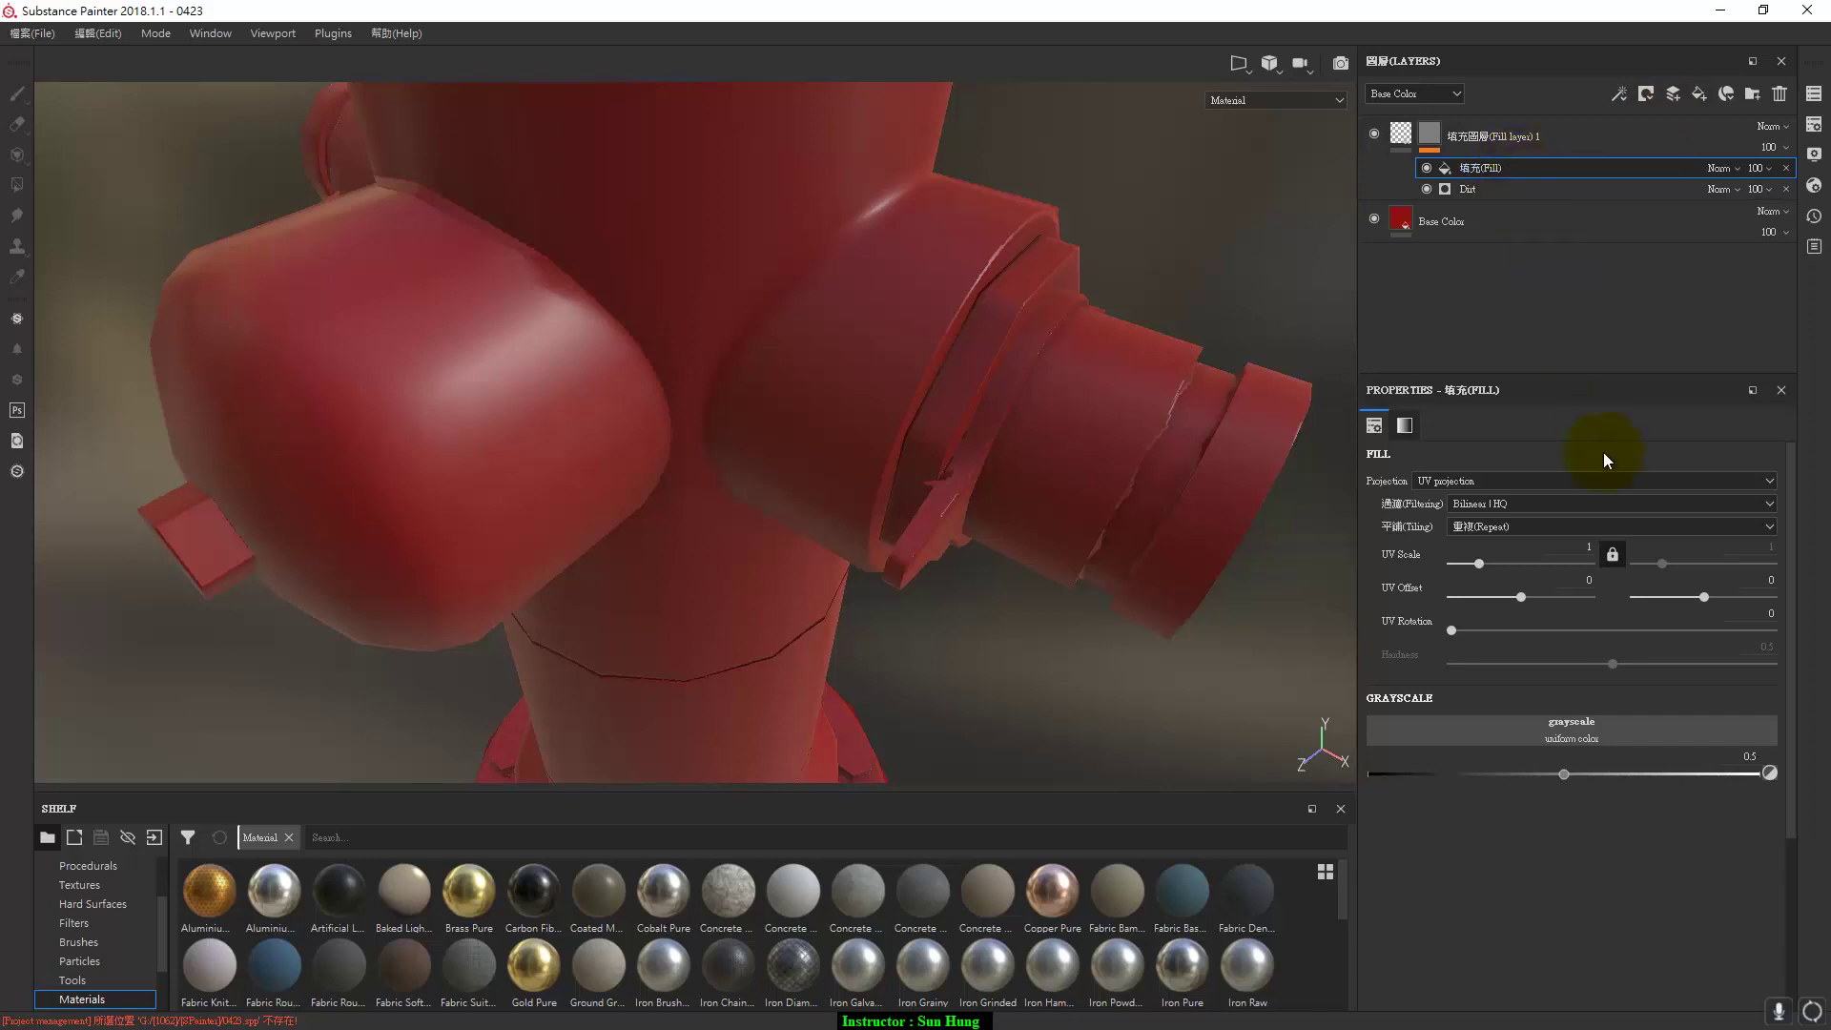
click(1600, 736)
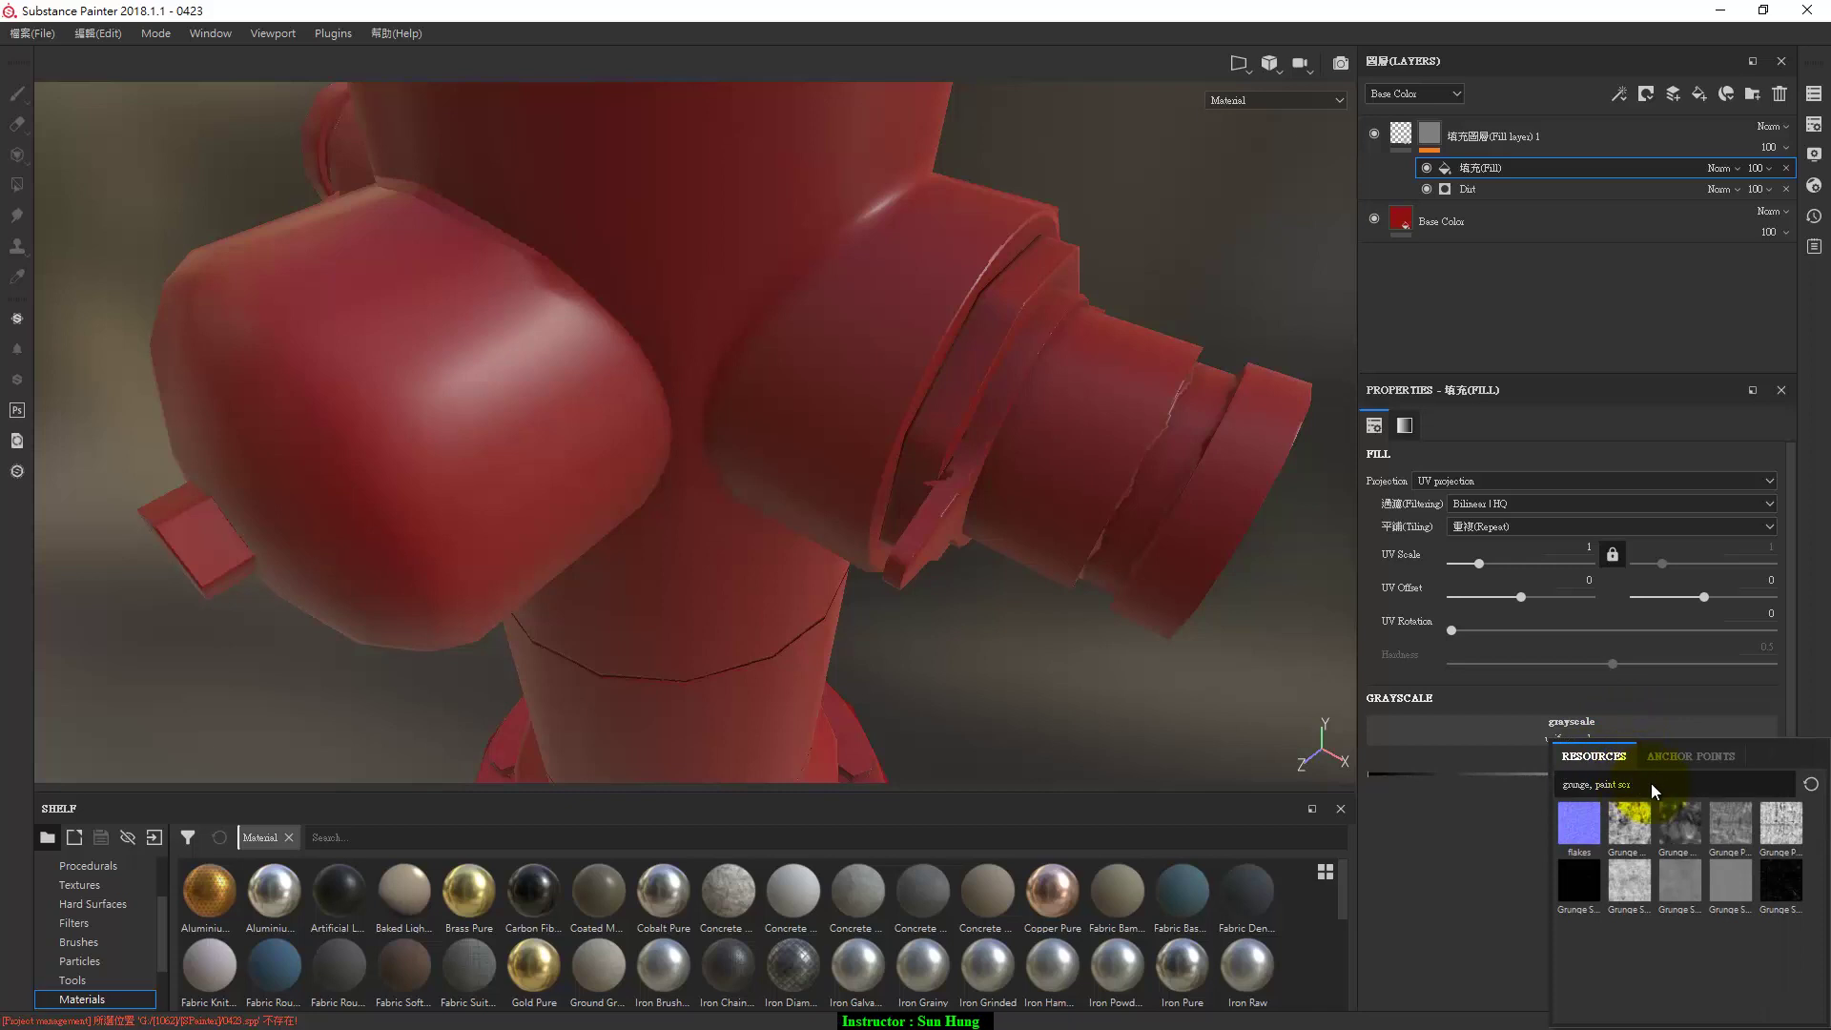
mouse_move(1631, 830)
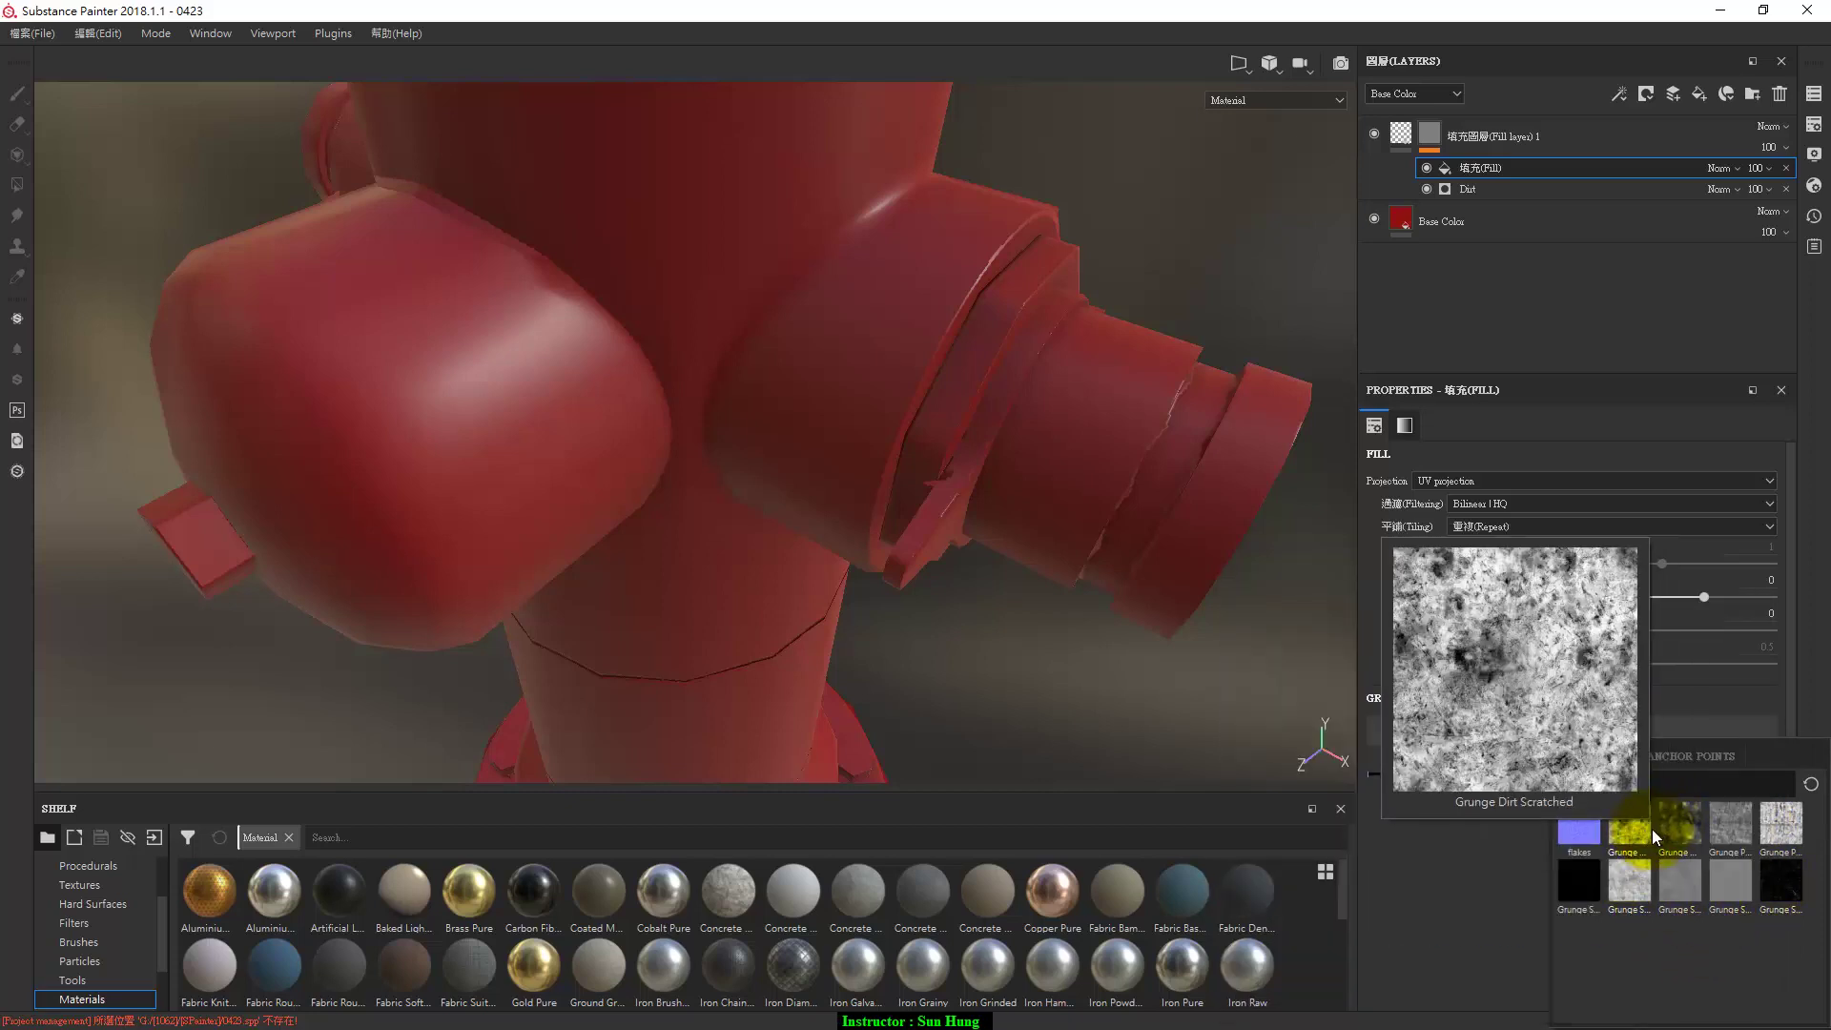
click(1719, 822)
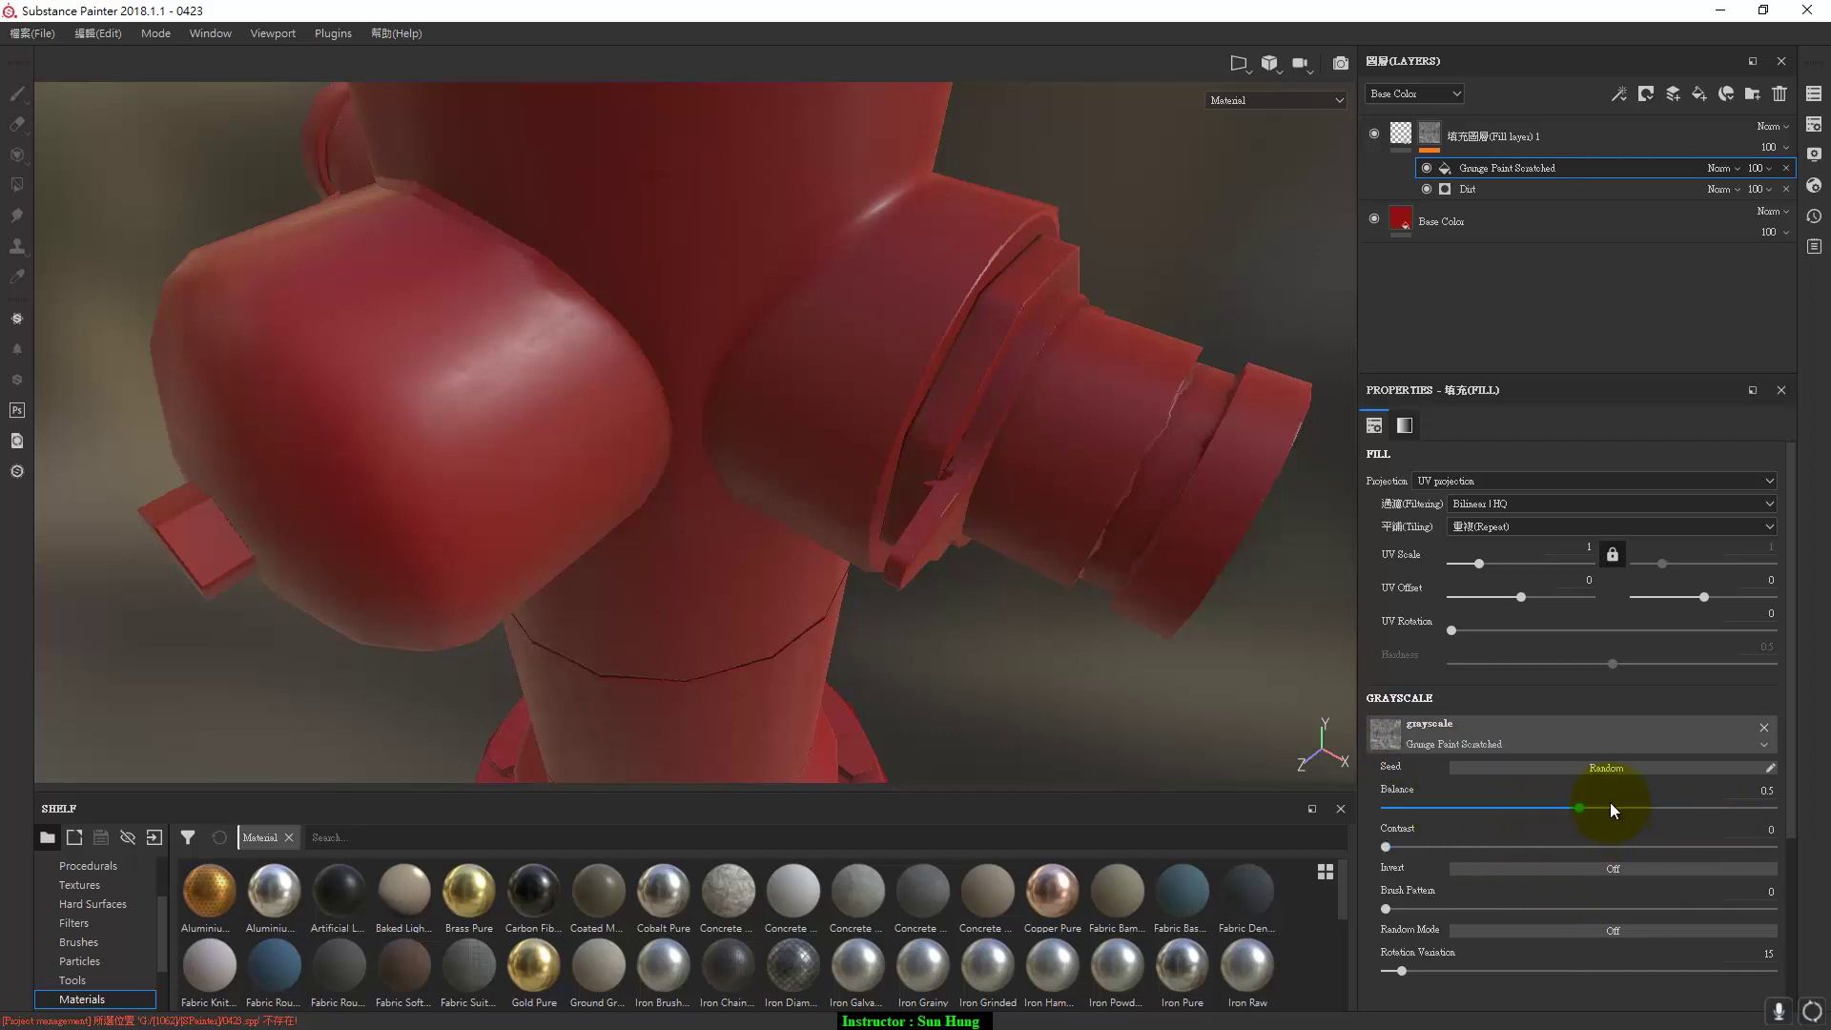
key(c)
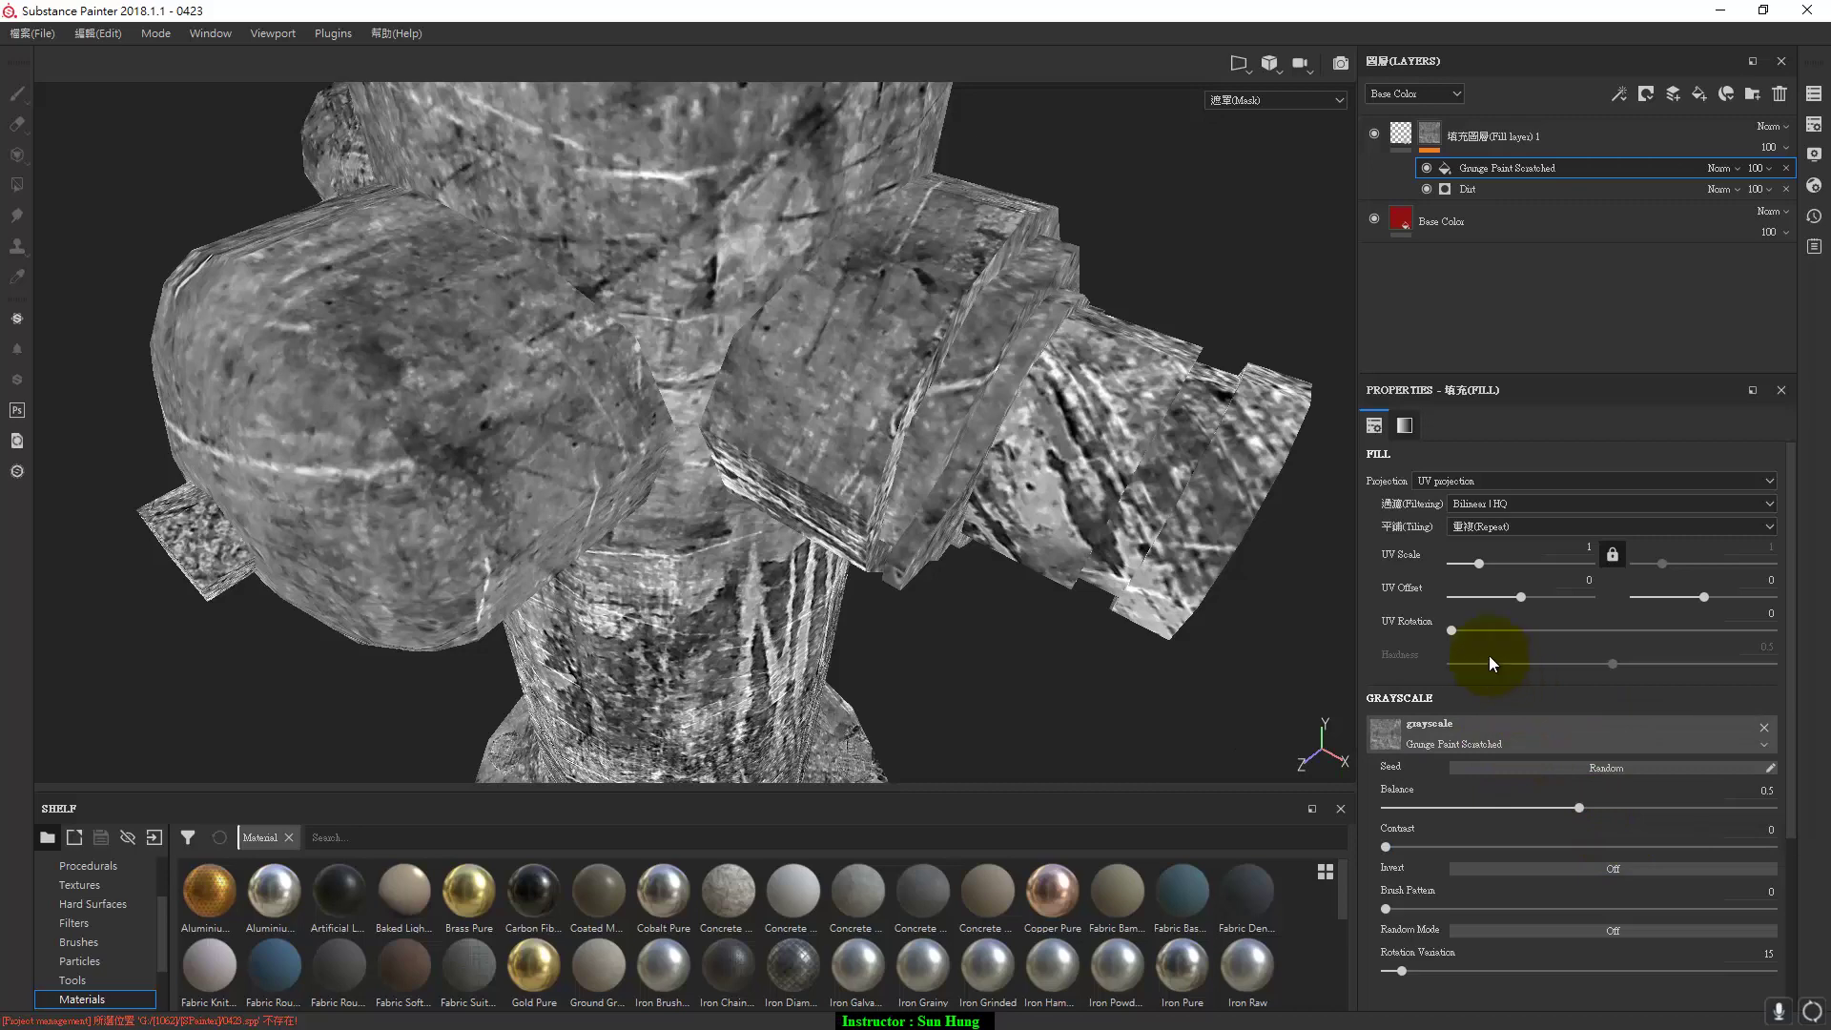
Raise the grunge fill's UV Scale from 1 to 2.18 and inspect the denser scratches on the pillar.
drag(1479, 563, 1489, 565)
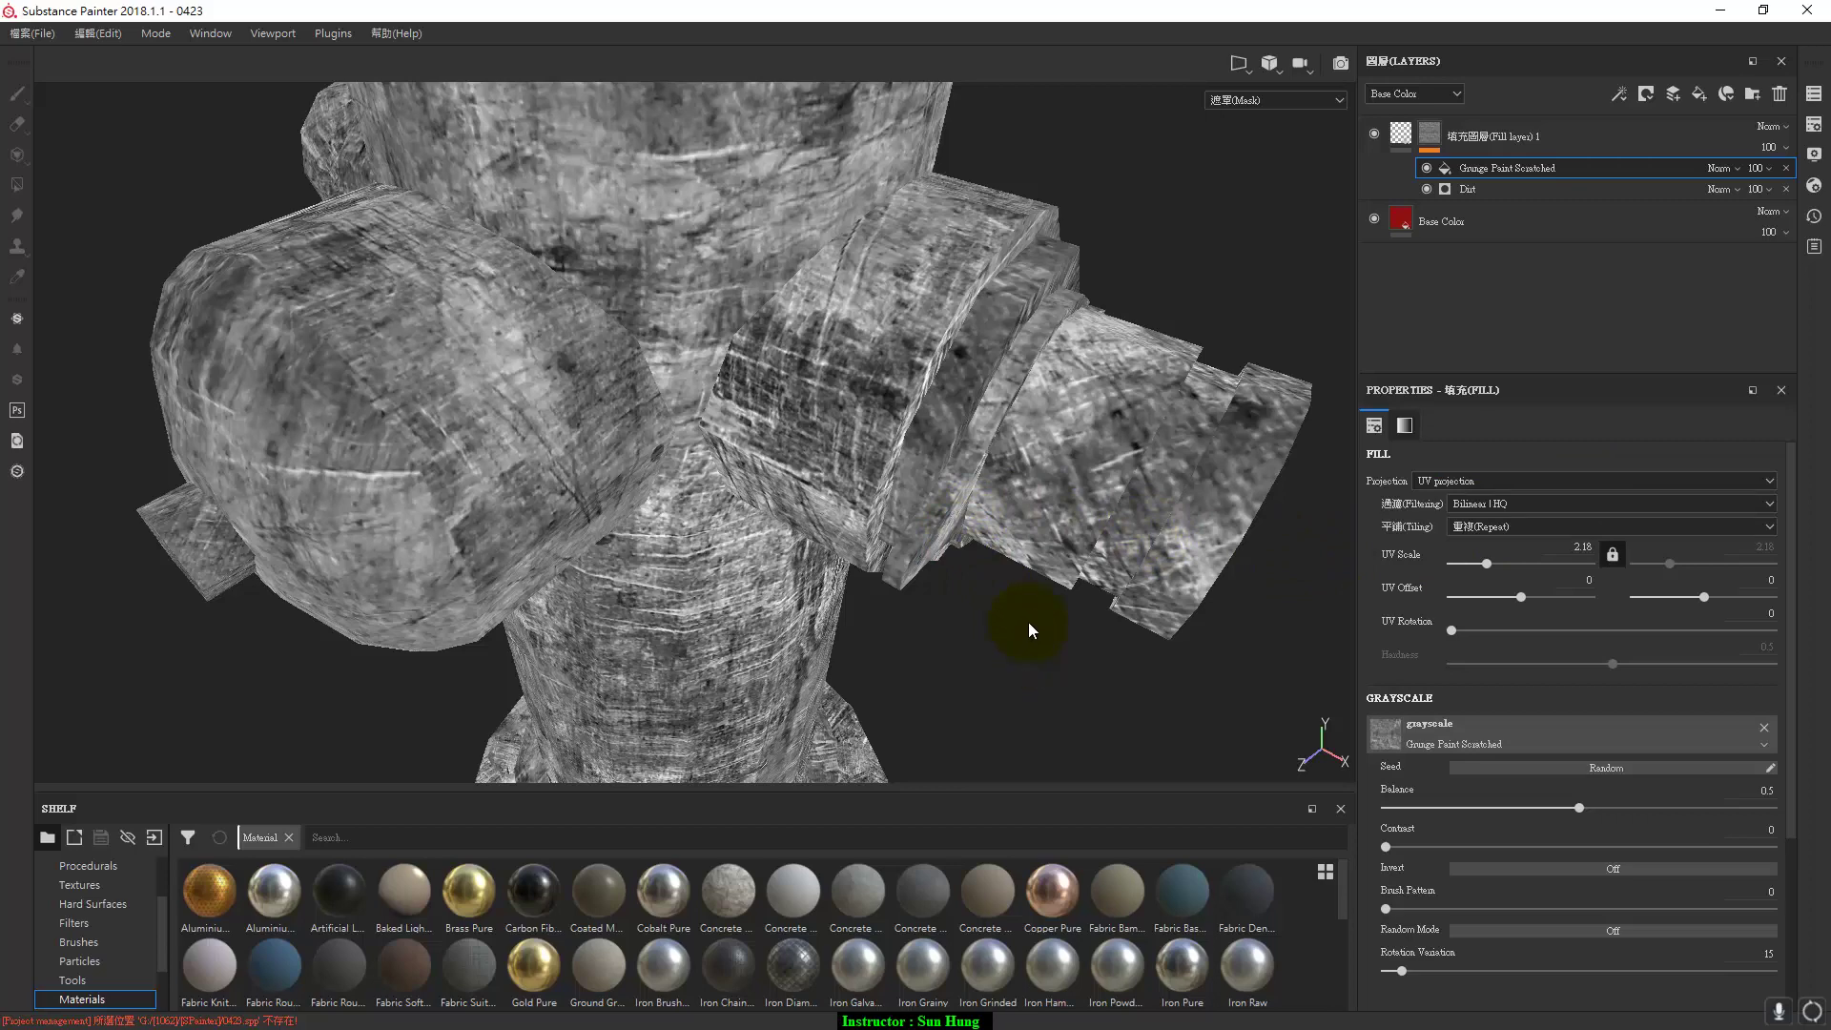
mouse_move(1038, 614)
alt+mouse_down()
mouse_move(956, 707)
mouse_move(969, 192)
alt+mouse_up()
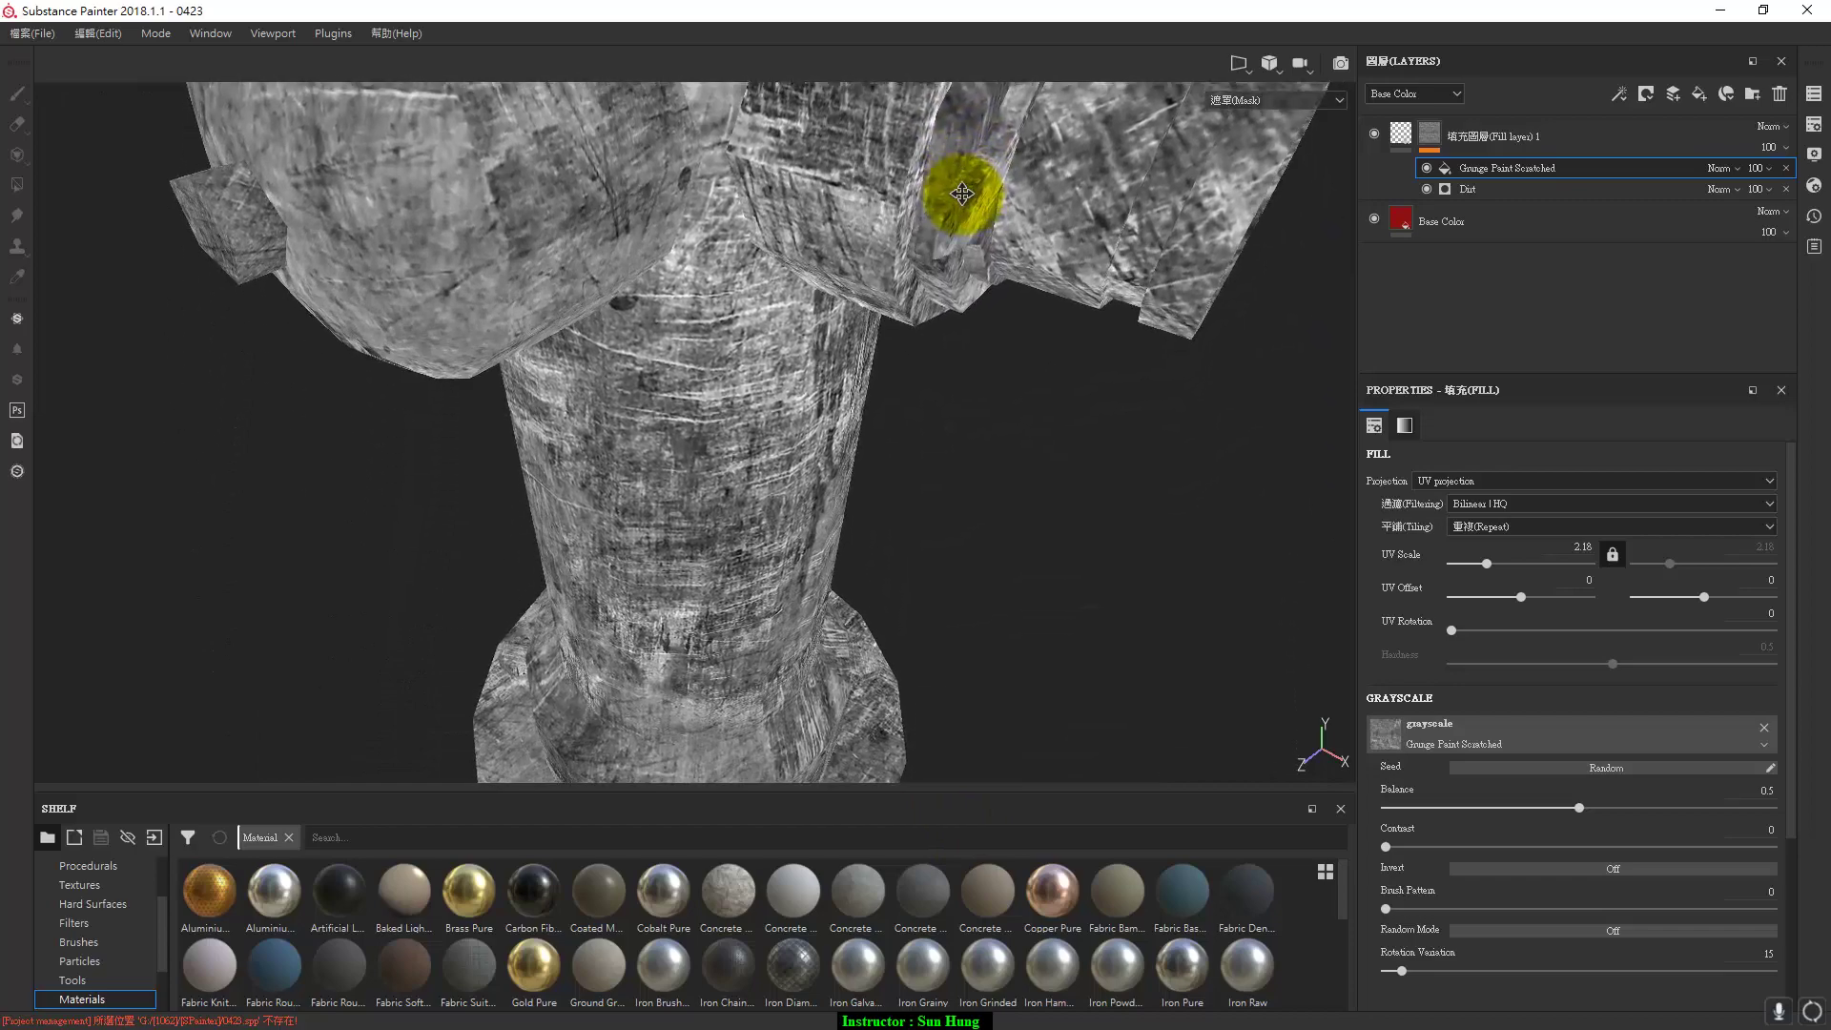
mouse_move(957, 204)
alt+right_down()
mouse_move(963, 491)
mouse_move(969, 217)
alt+right_up()
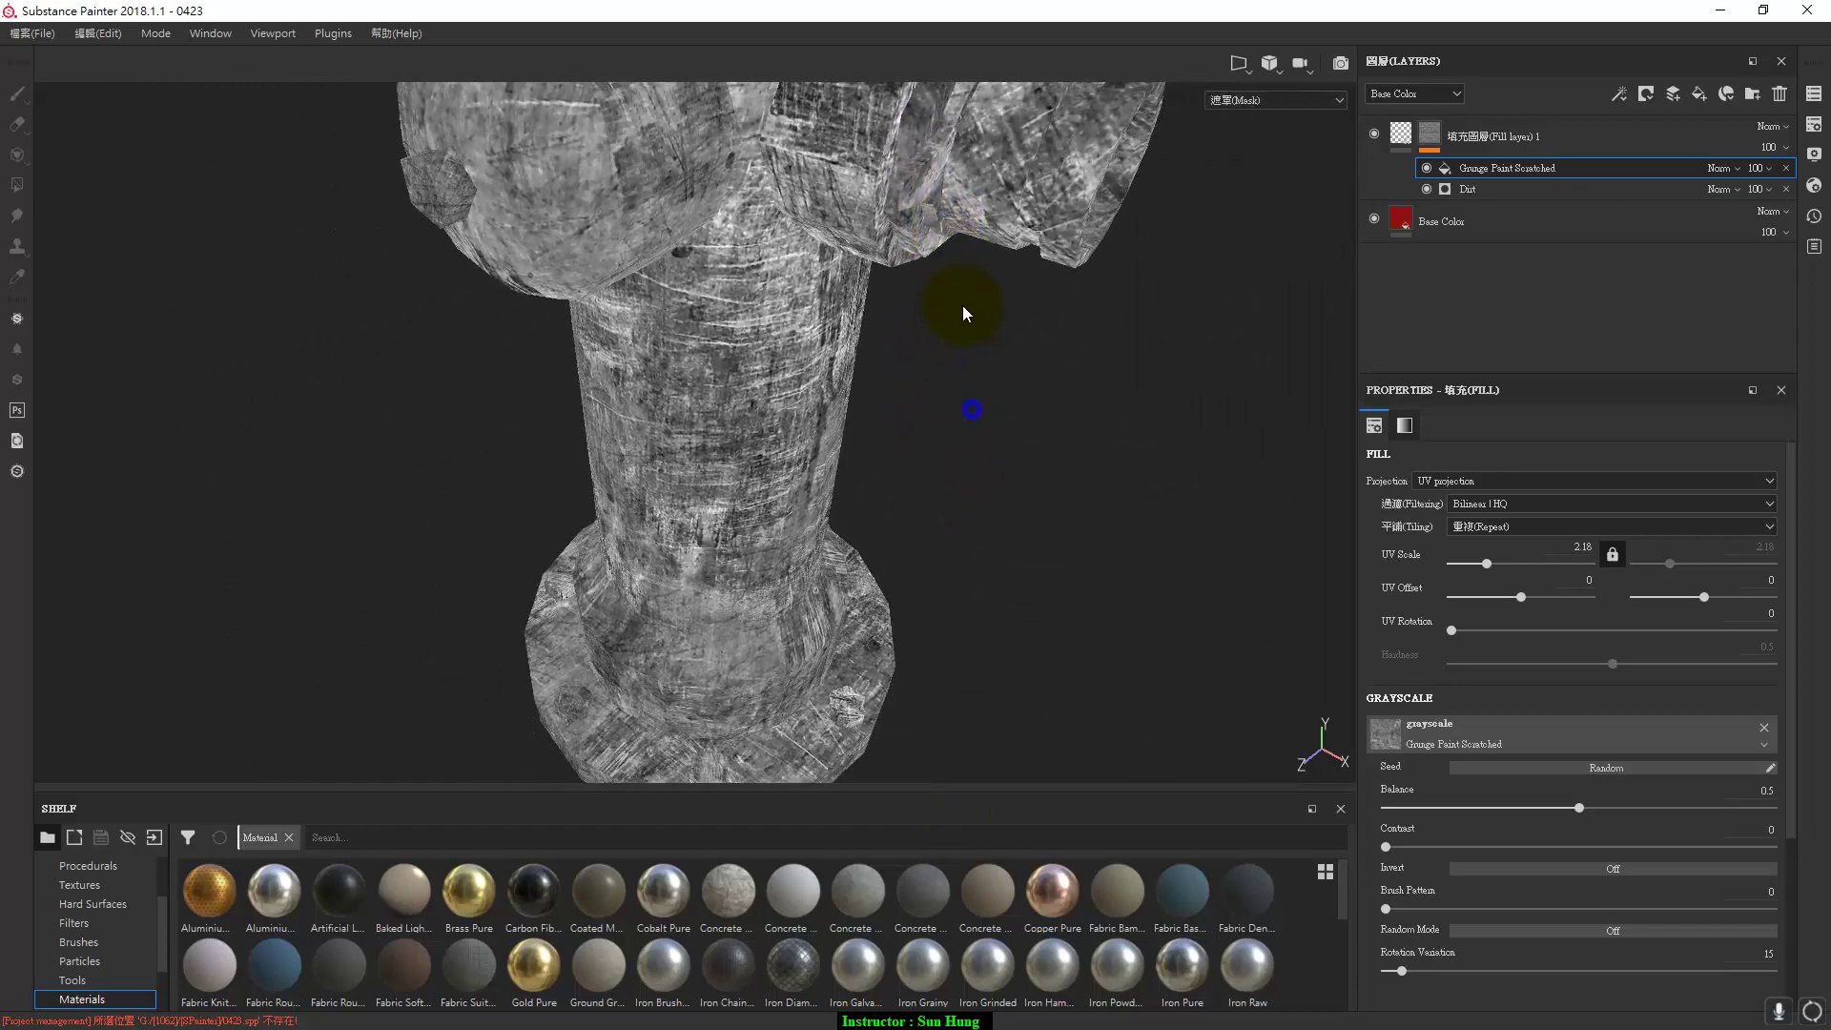
alt+drag(969, 299, 1013, 788)
alt+drag(1278, 531, 1279, 429)
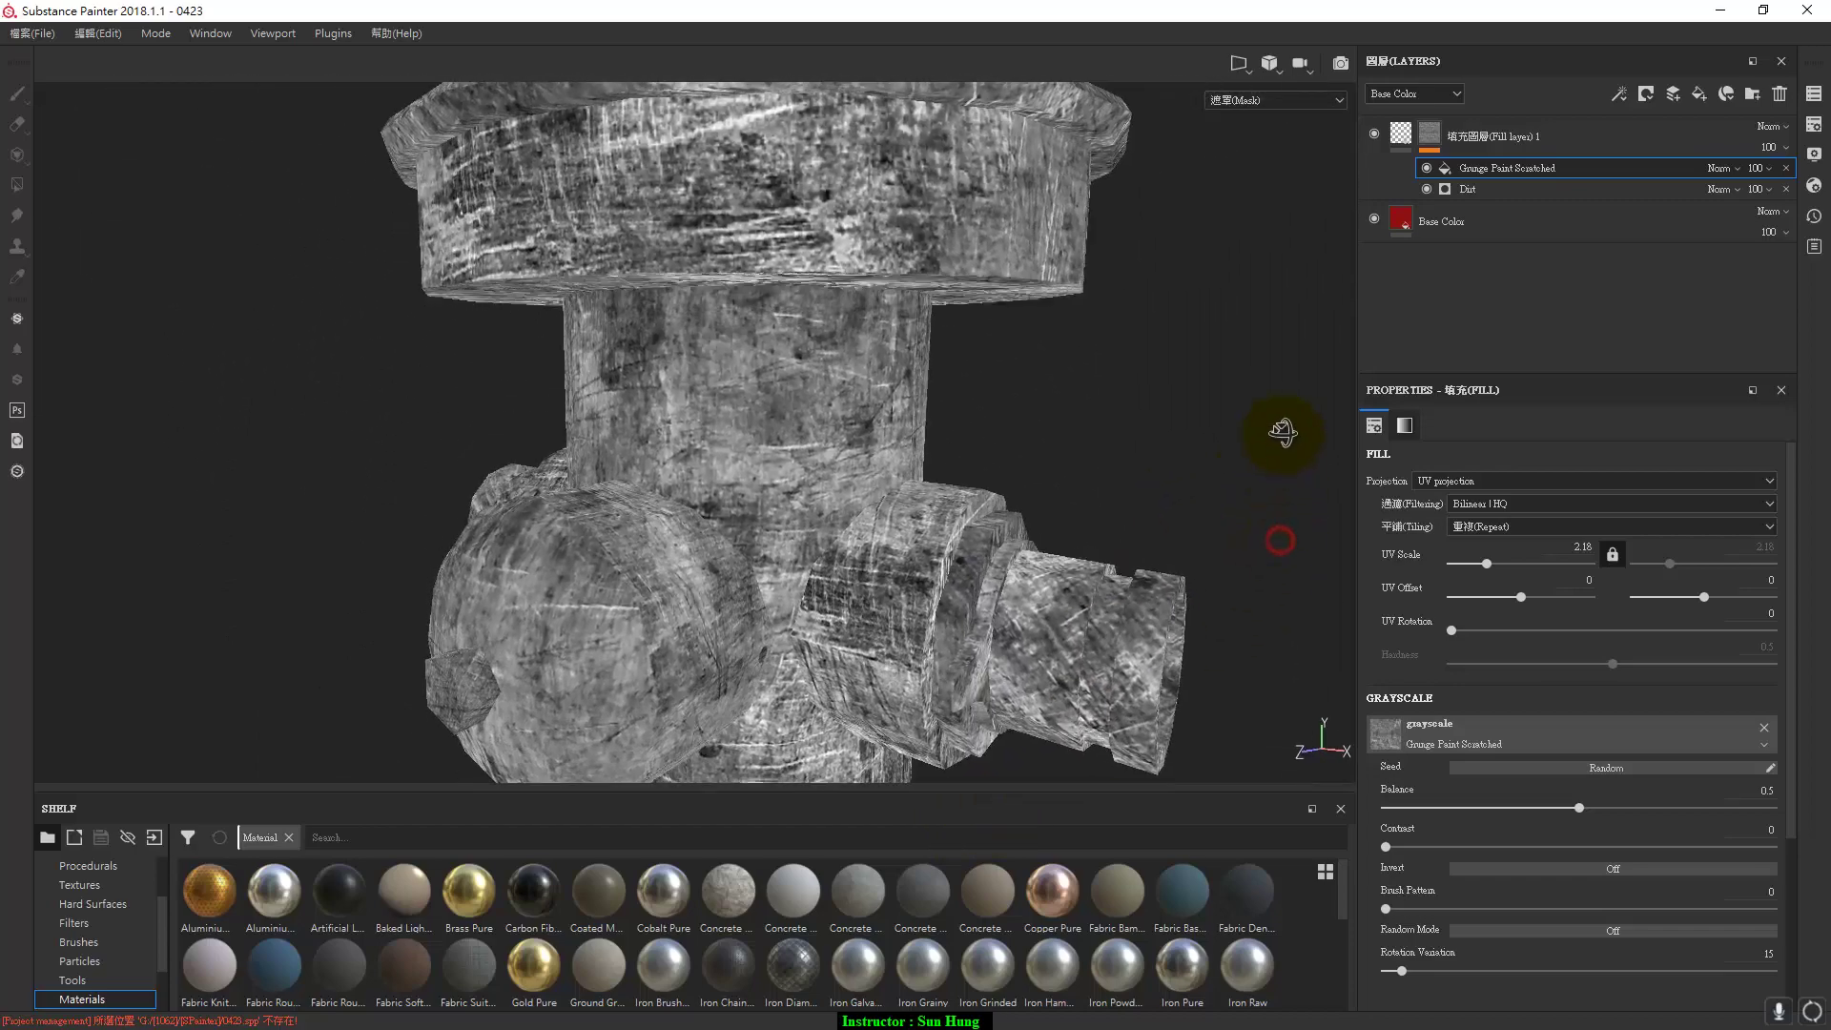
click(1537, 479)
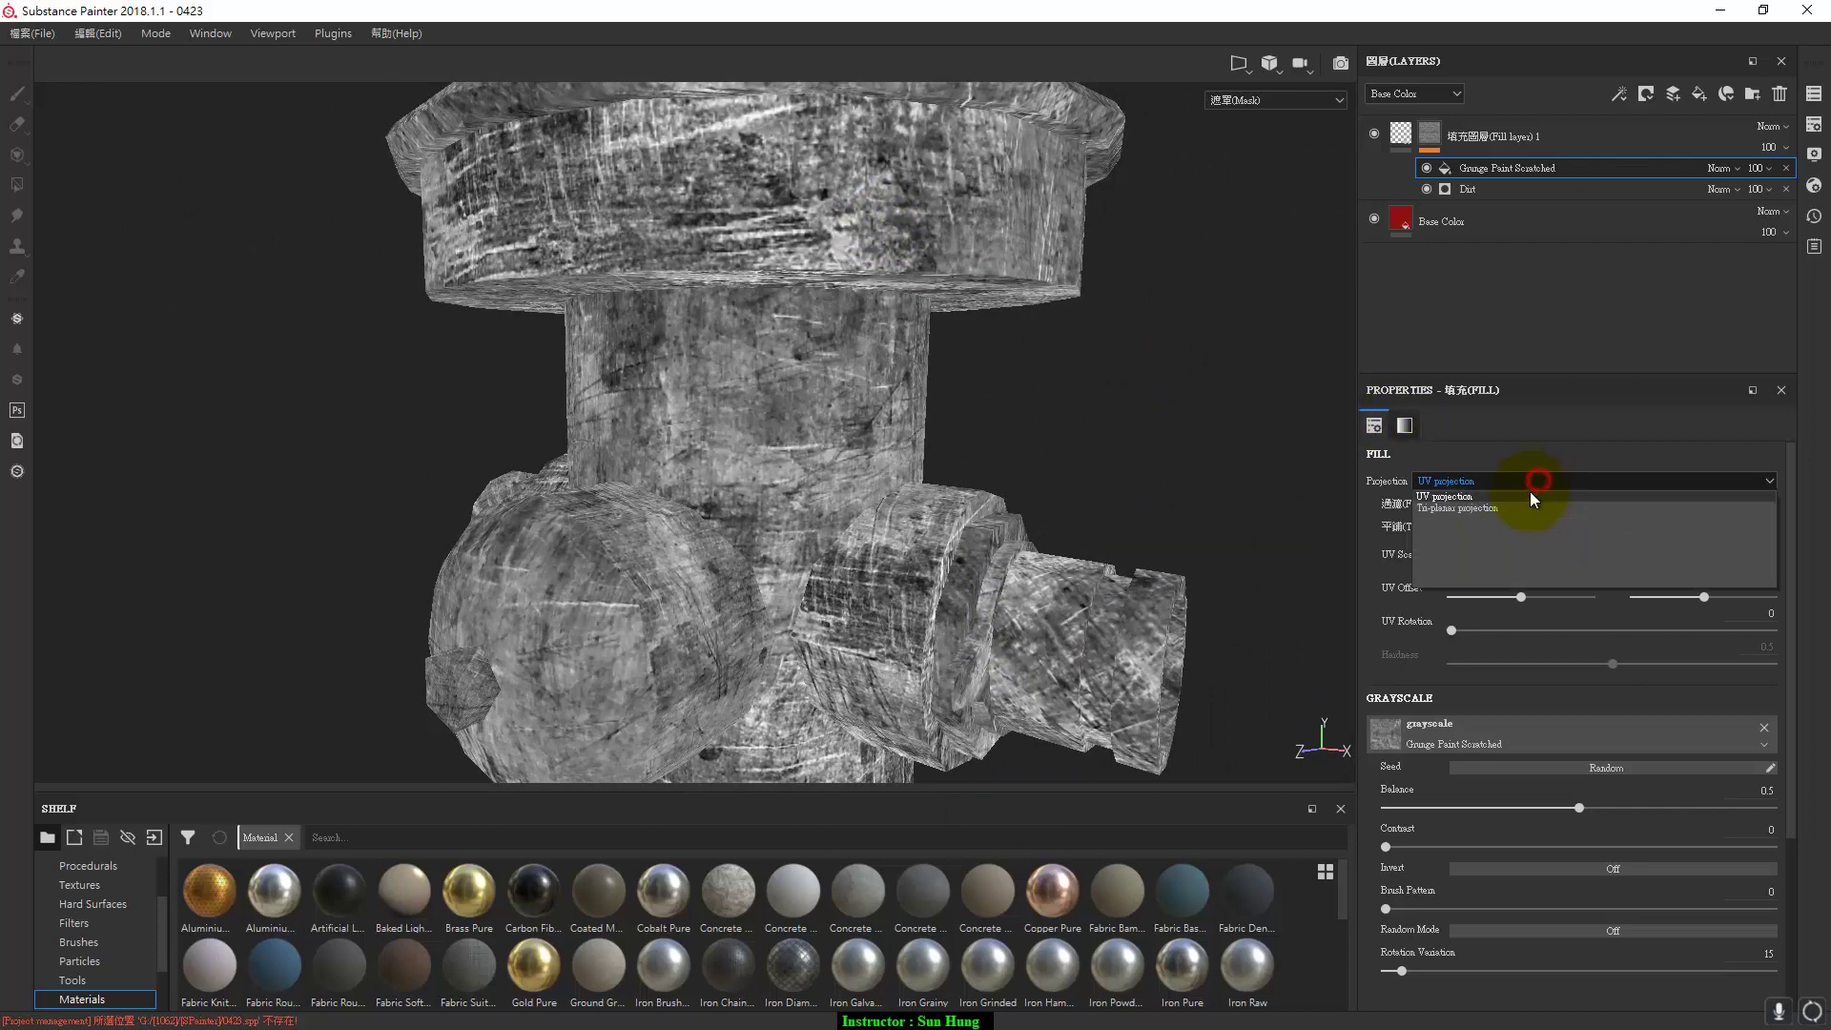
click(1512, 507)
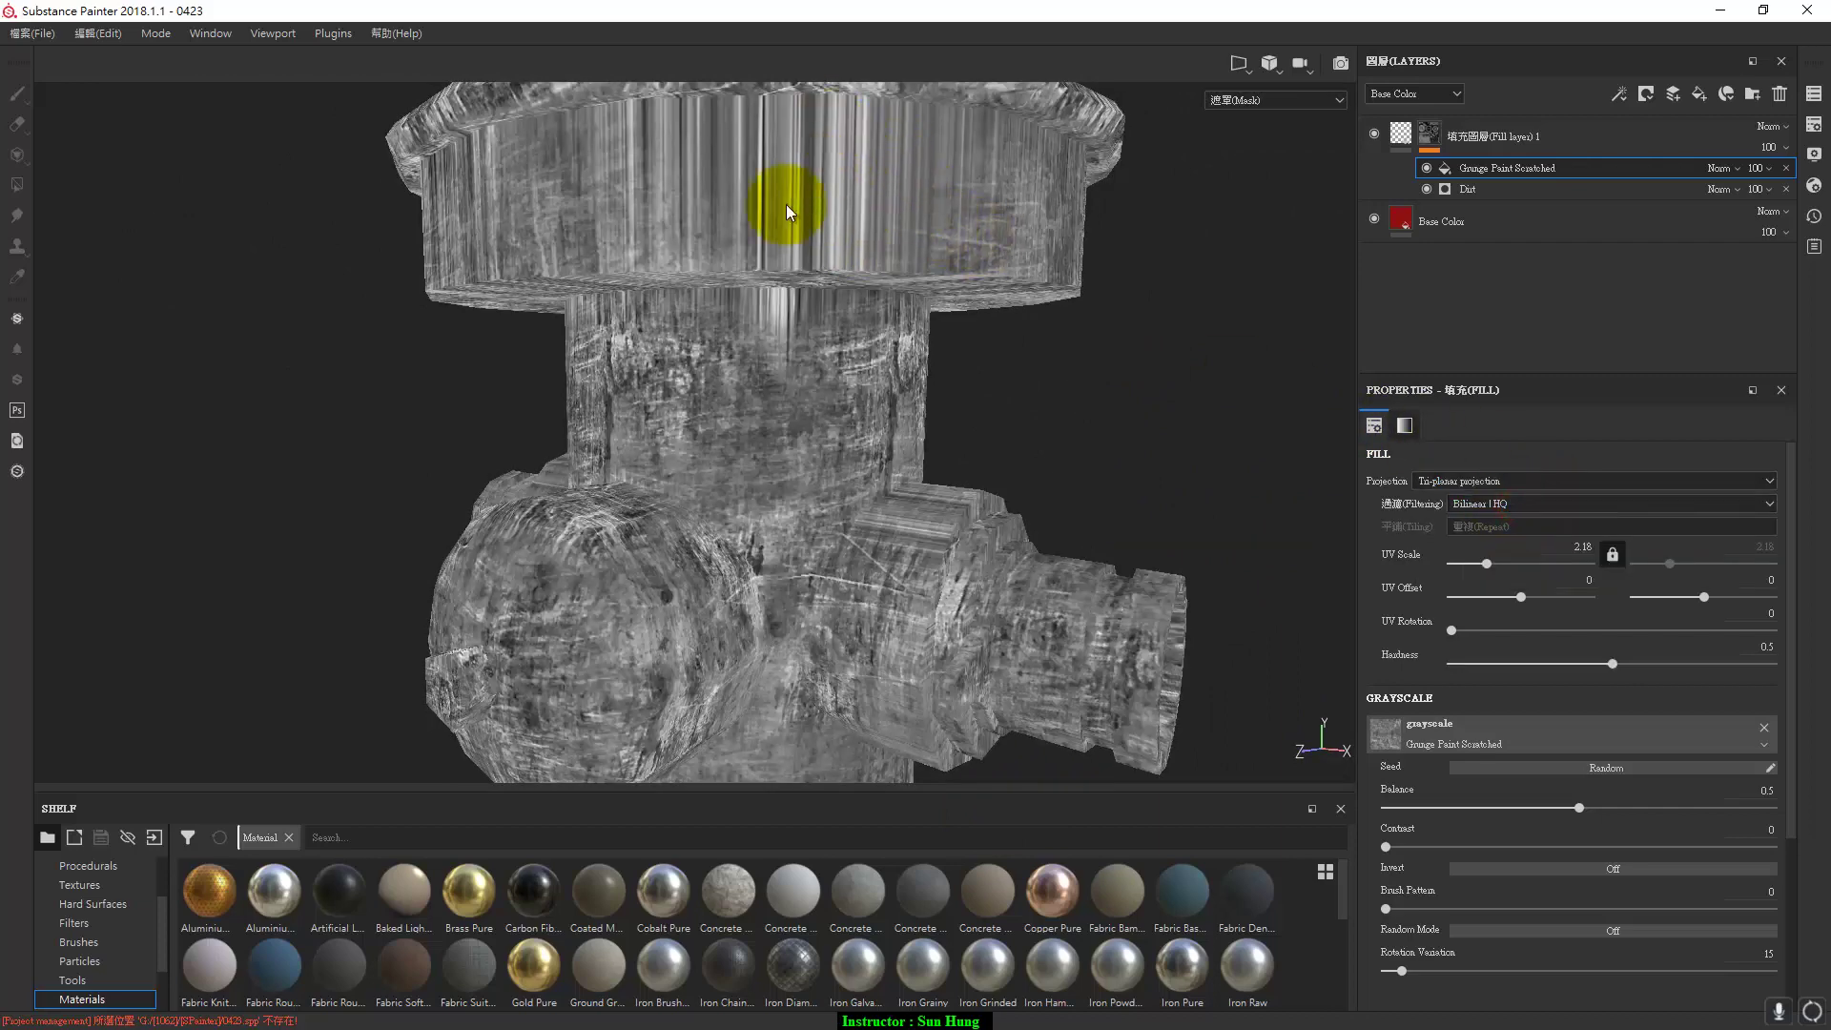
click(1518, 485)
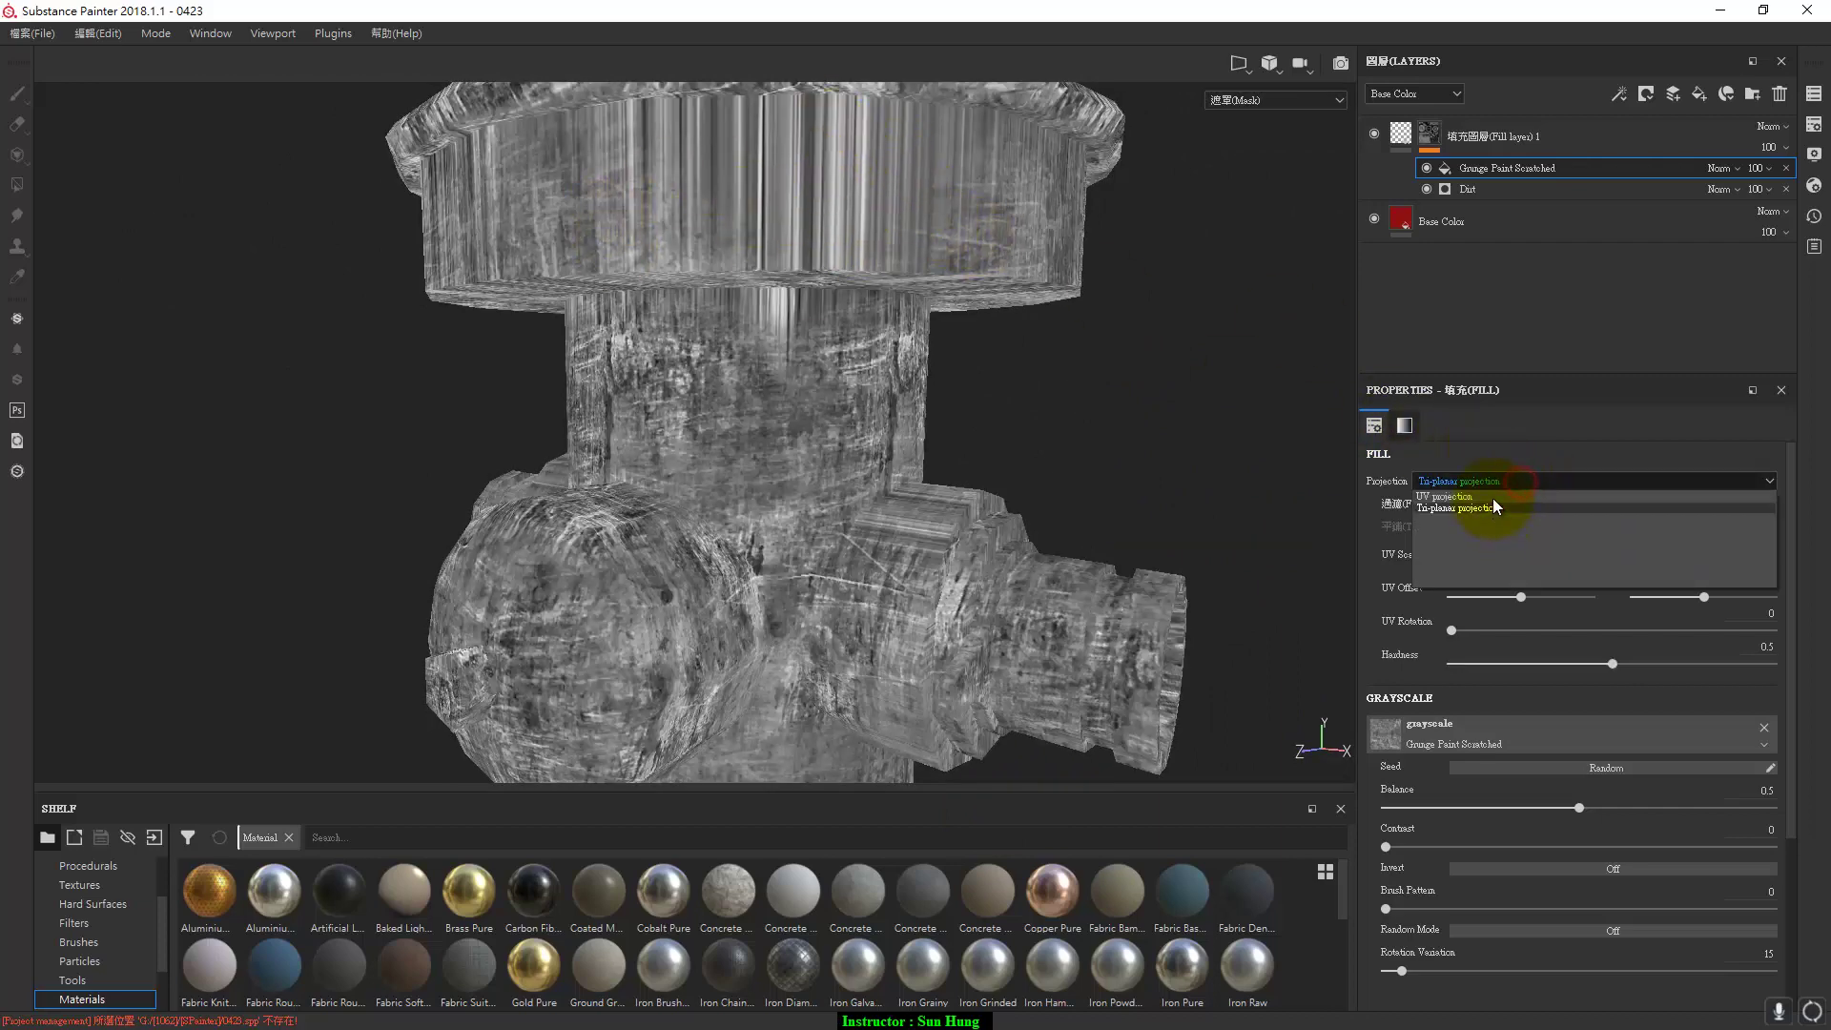
click(1491, 498)
mouse_move(1152, 479)
alt+mouse_down()
mouse_move(1128, 531)
mouse_move(1128, 277)
mouse_move(1006, 630)
mouse_move(1008, 572)
alt+mouse_up()
mouse_move(1009, 572)
alt+right_down()
mouse_move(1001, 617)
mouse_move(982, 409)
alt+right_up()
alt+drag(982, 409, 1041, 486)
alt+middle_drag(1042, 485, 1022, 535)
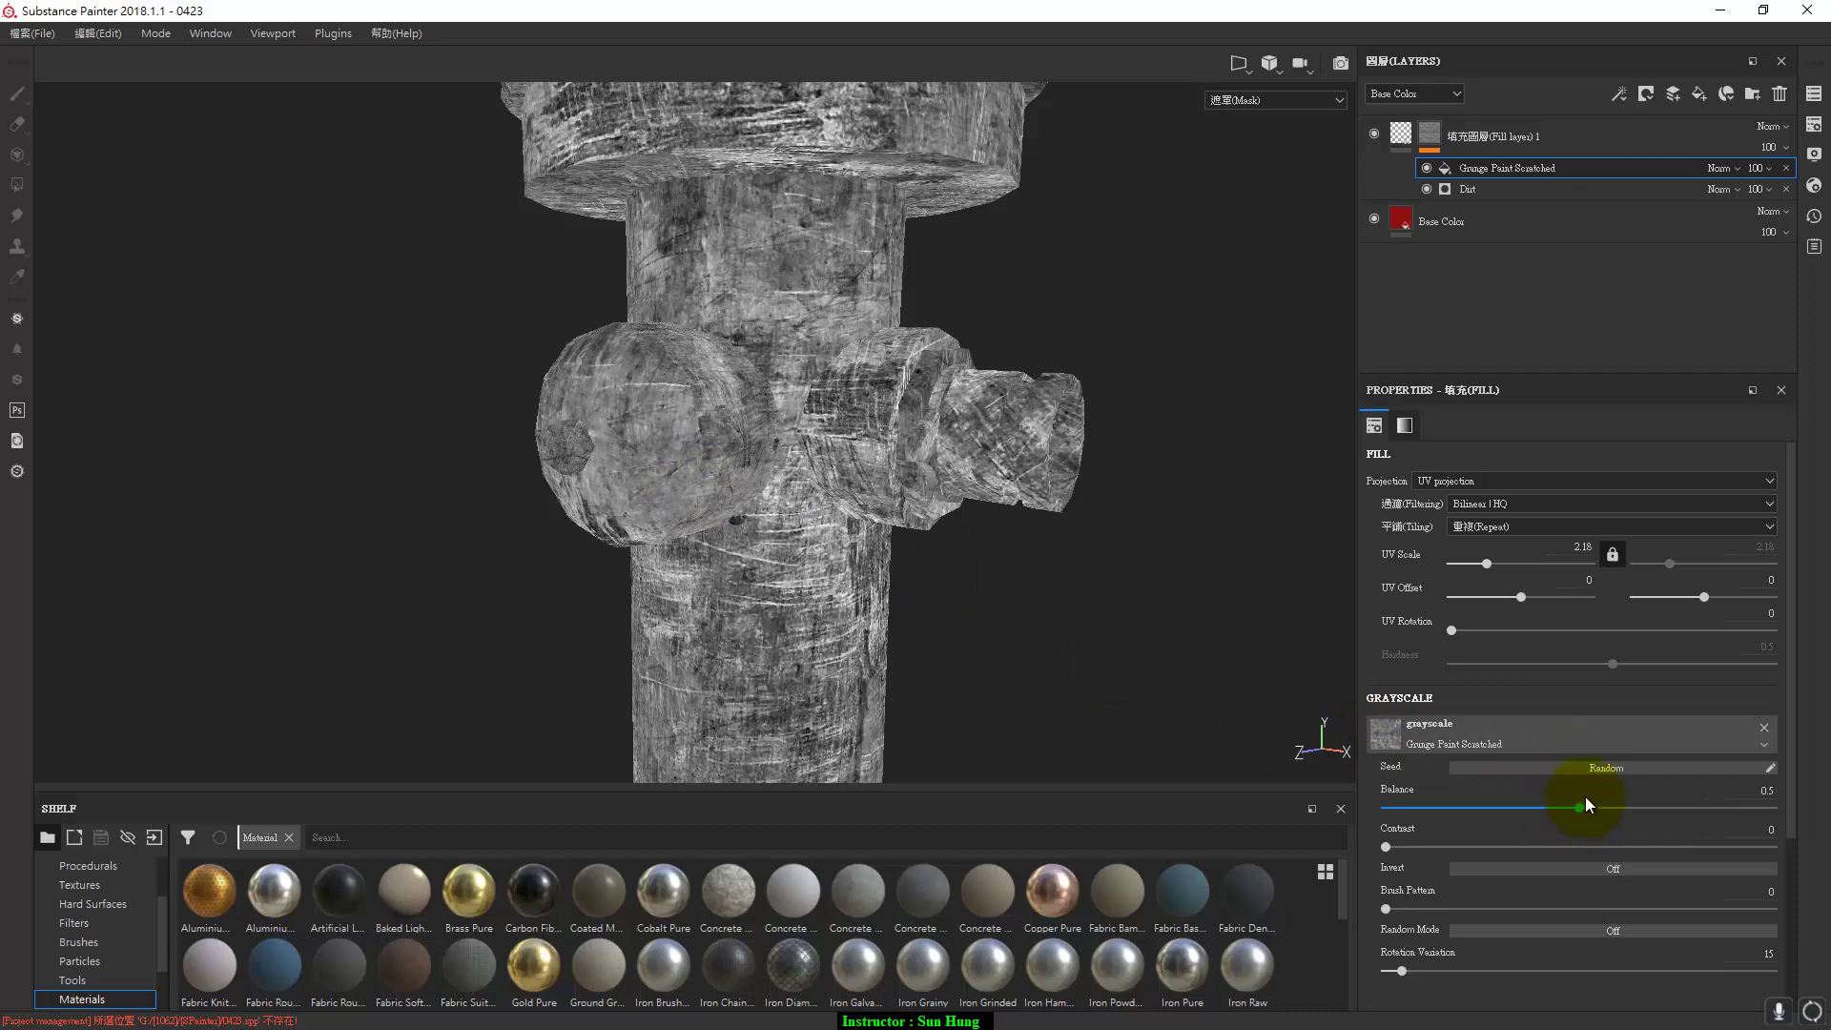
Lower the grunge Balance to 0.24, raise its Contrast, and show the red material view.
drag(1585, 797, 1478, 797)
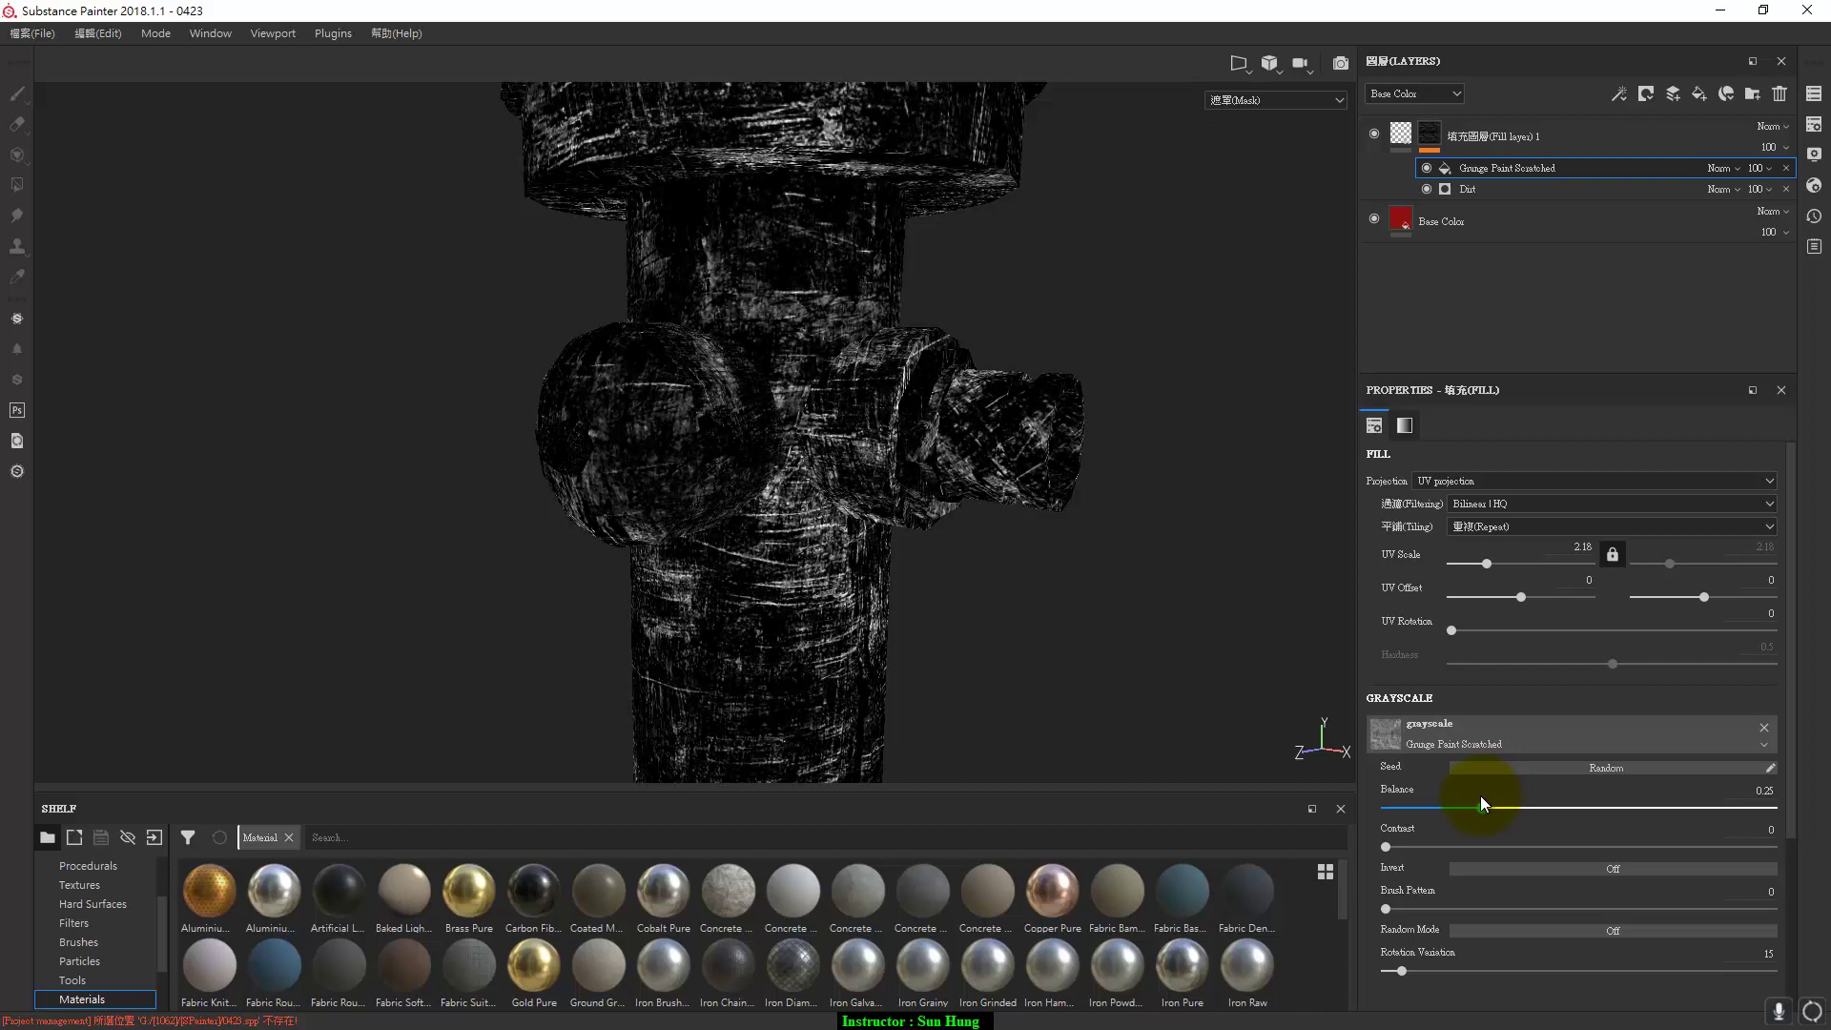
mouse_move(1392, 851)
mouse_down()
mouse_move(1525, 839)
mouse_move(1456, 851)
mouse_move(1482, 850)
mouse_up()
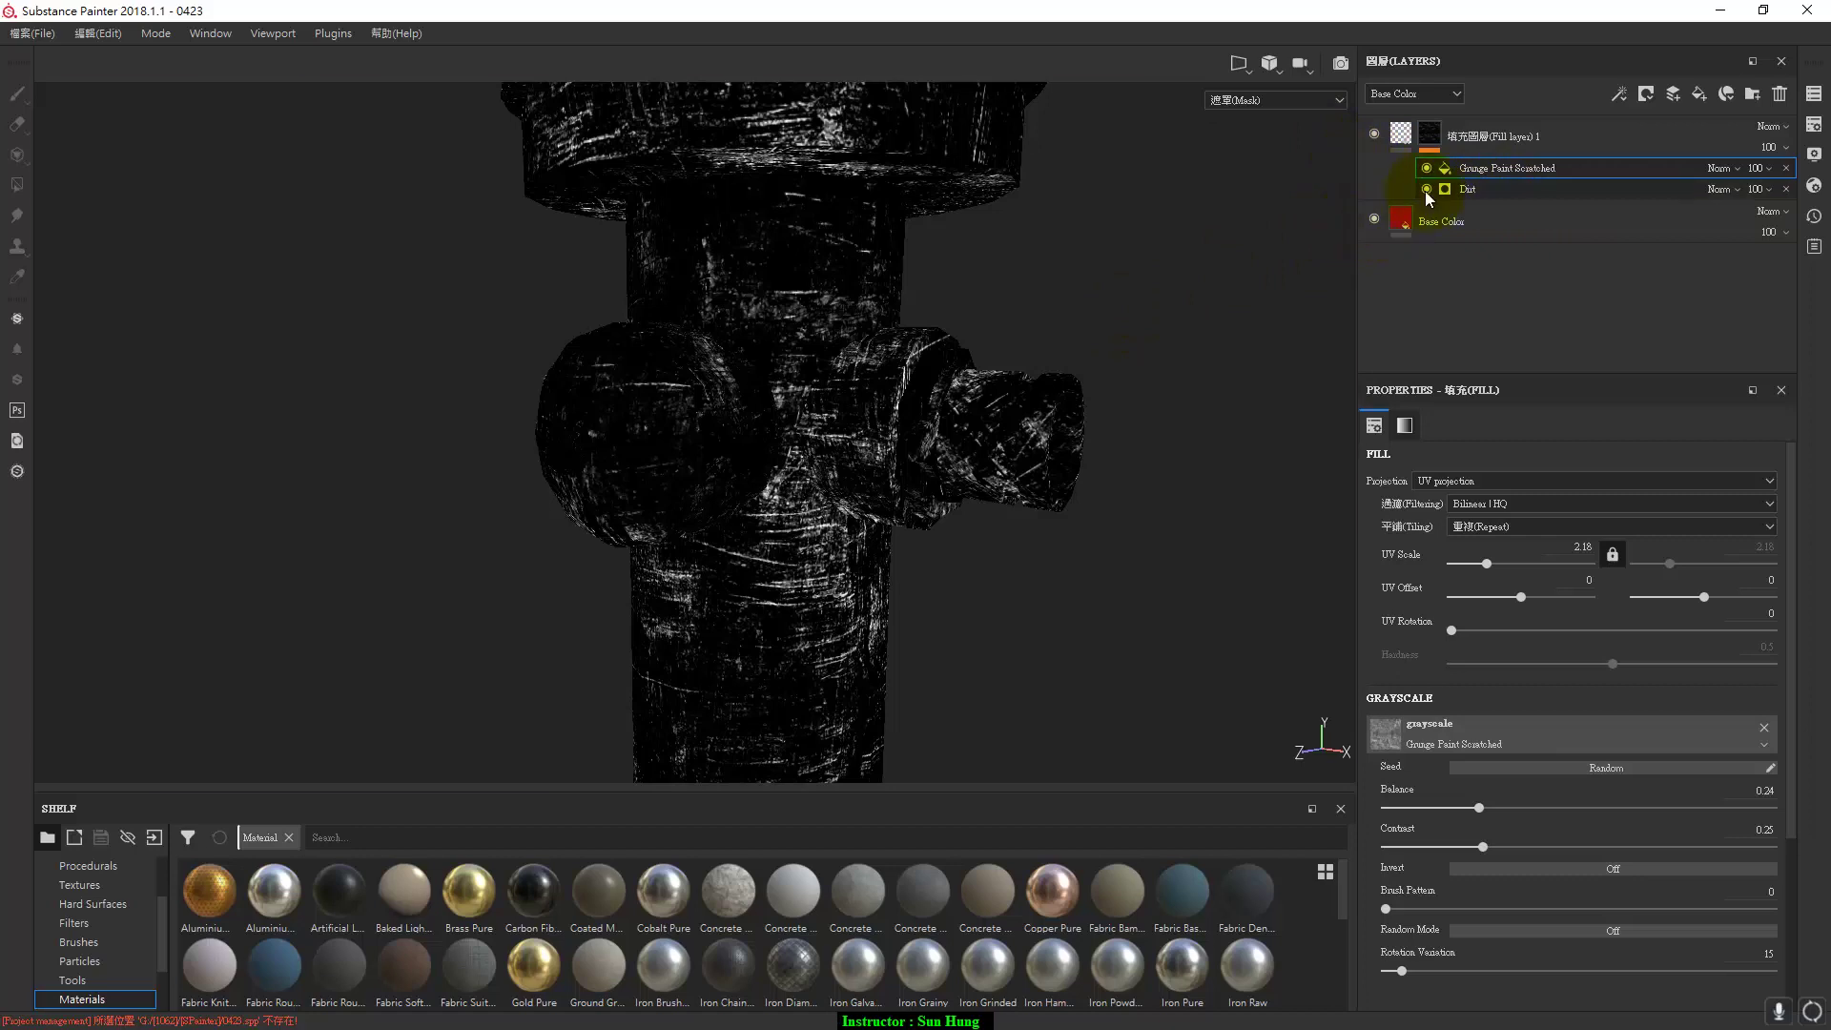
key(m)
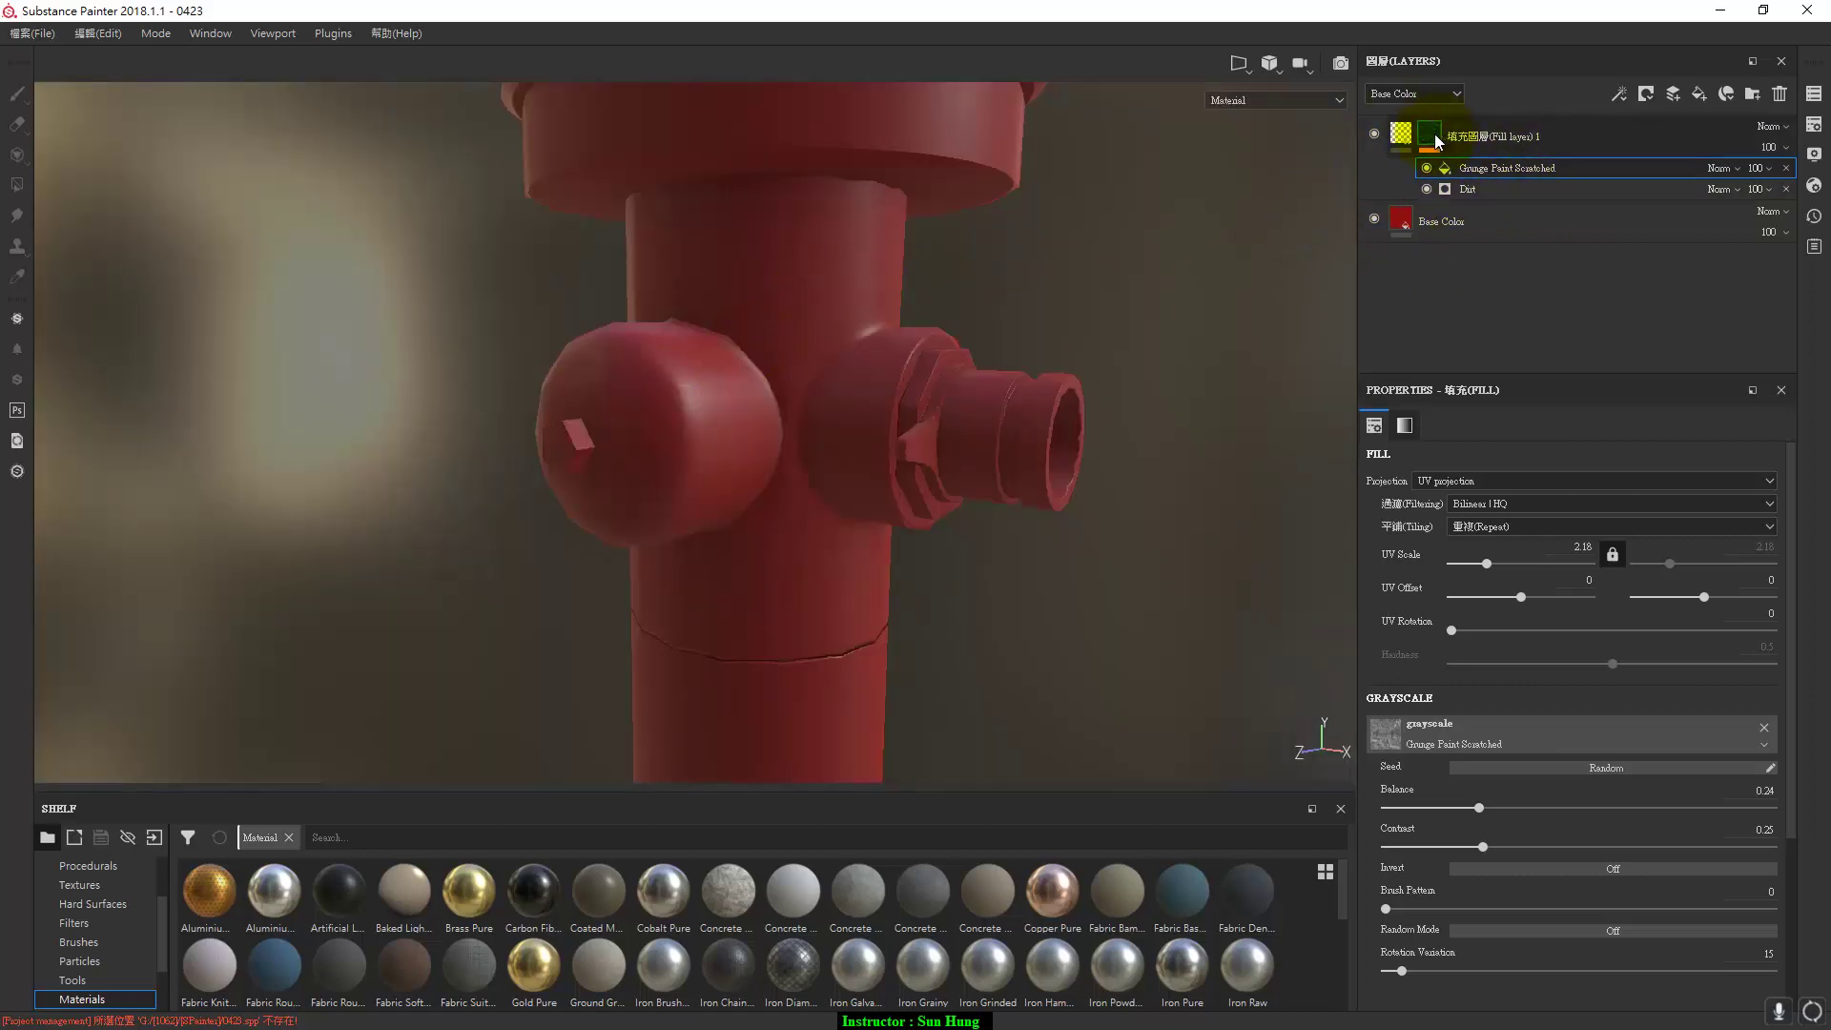
mouse_move(1428, 134)
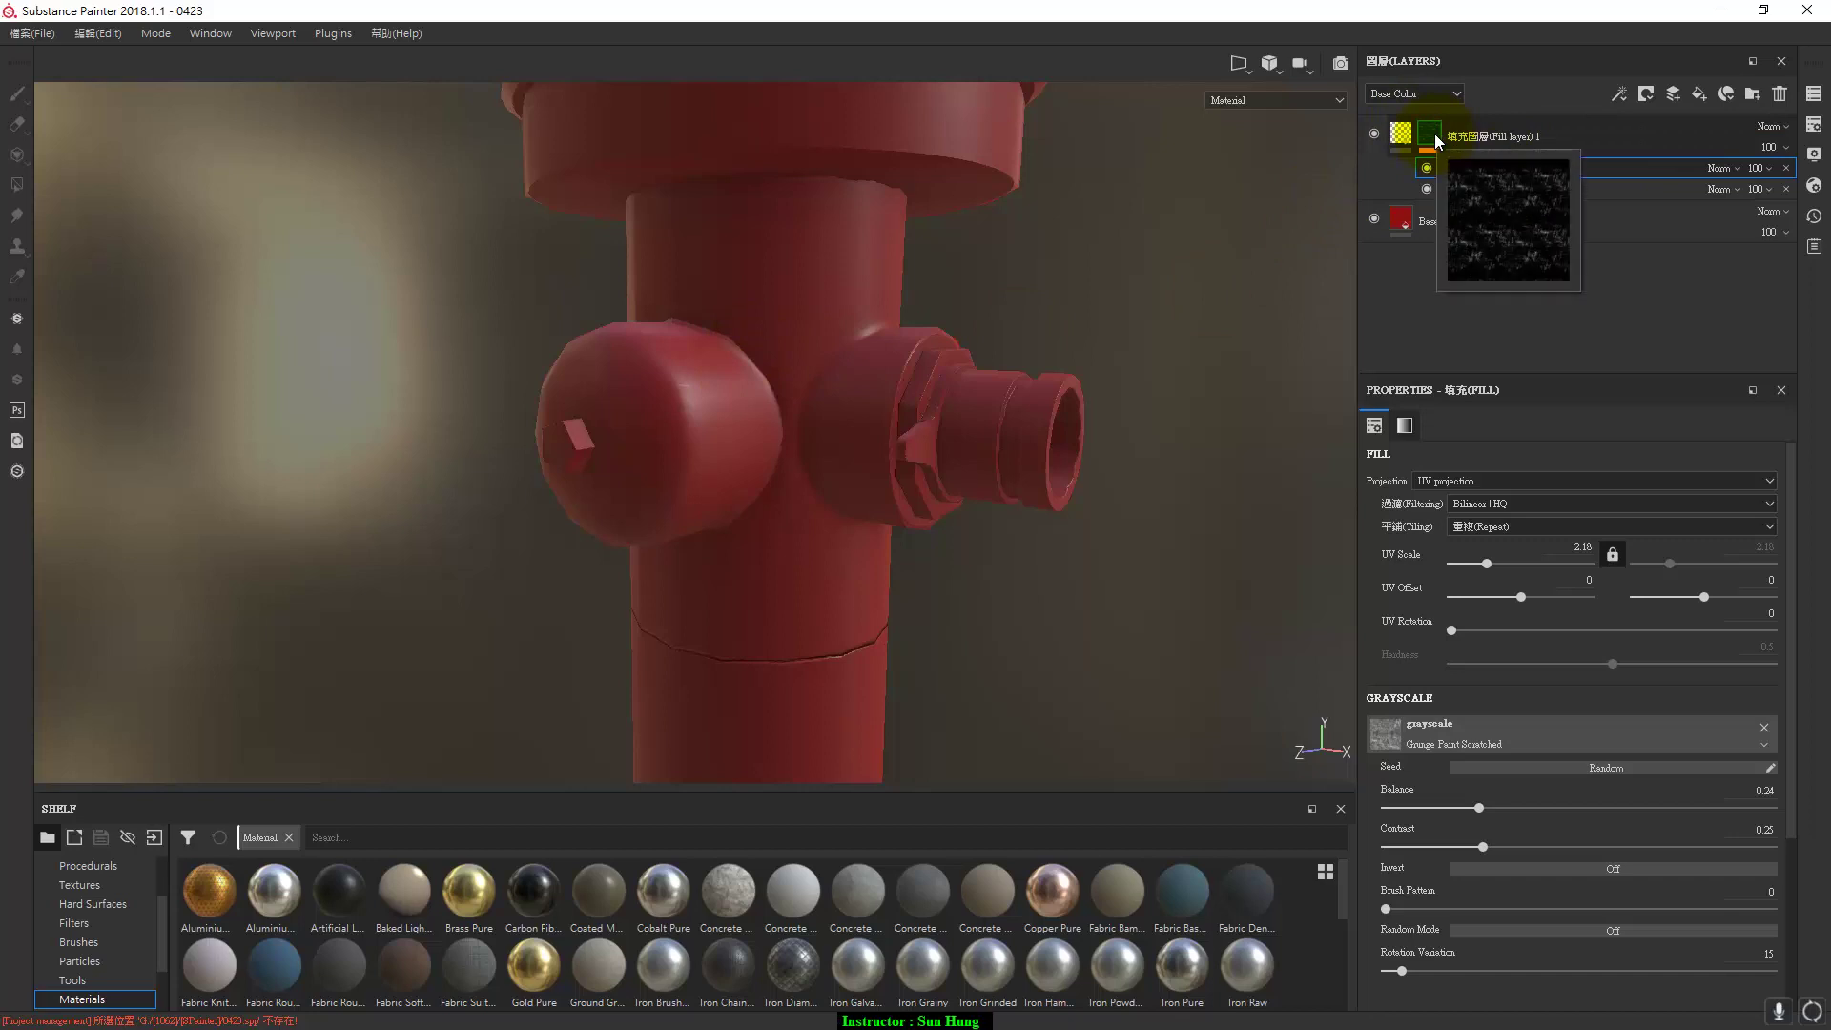
Blend the Grunge Paint Scratched effect over Dirt with Linear dodge (Add), back in material view.
click(1435, 134)
key(m)
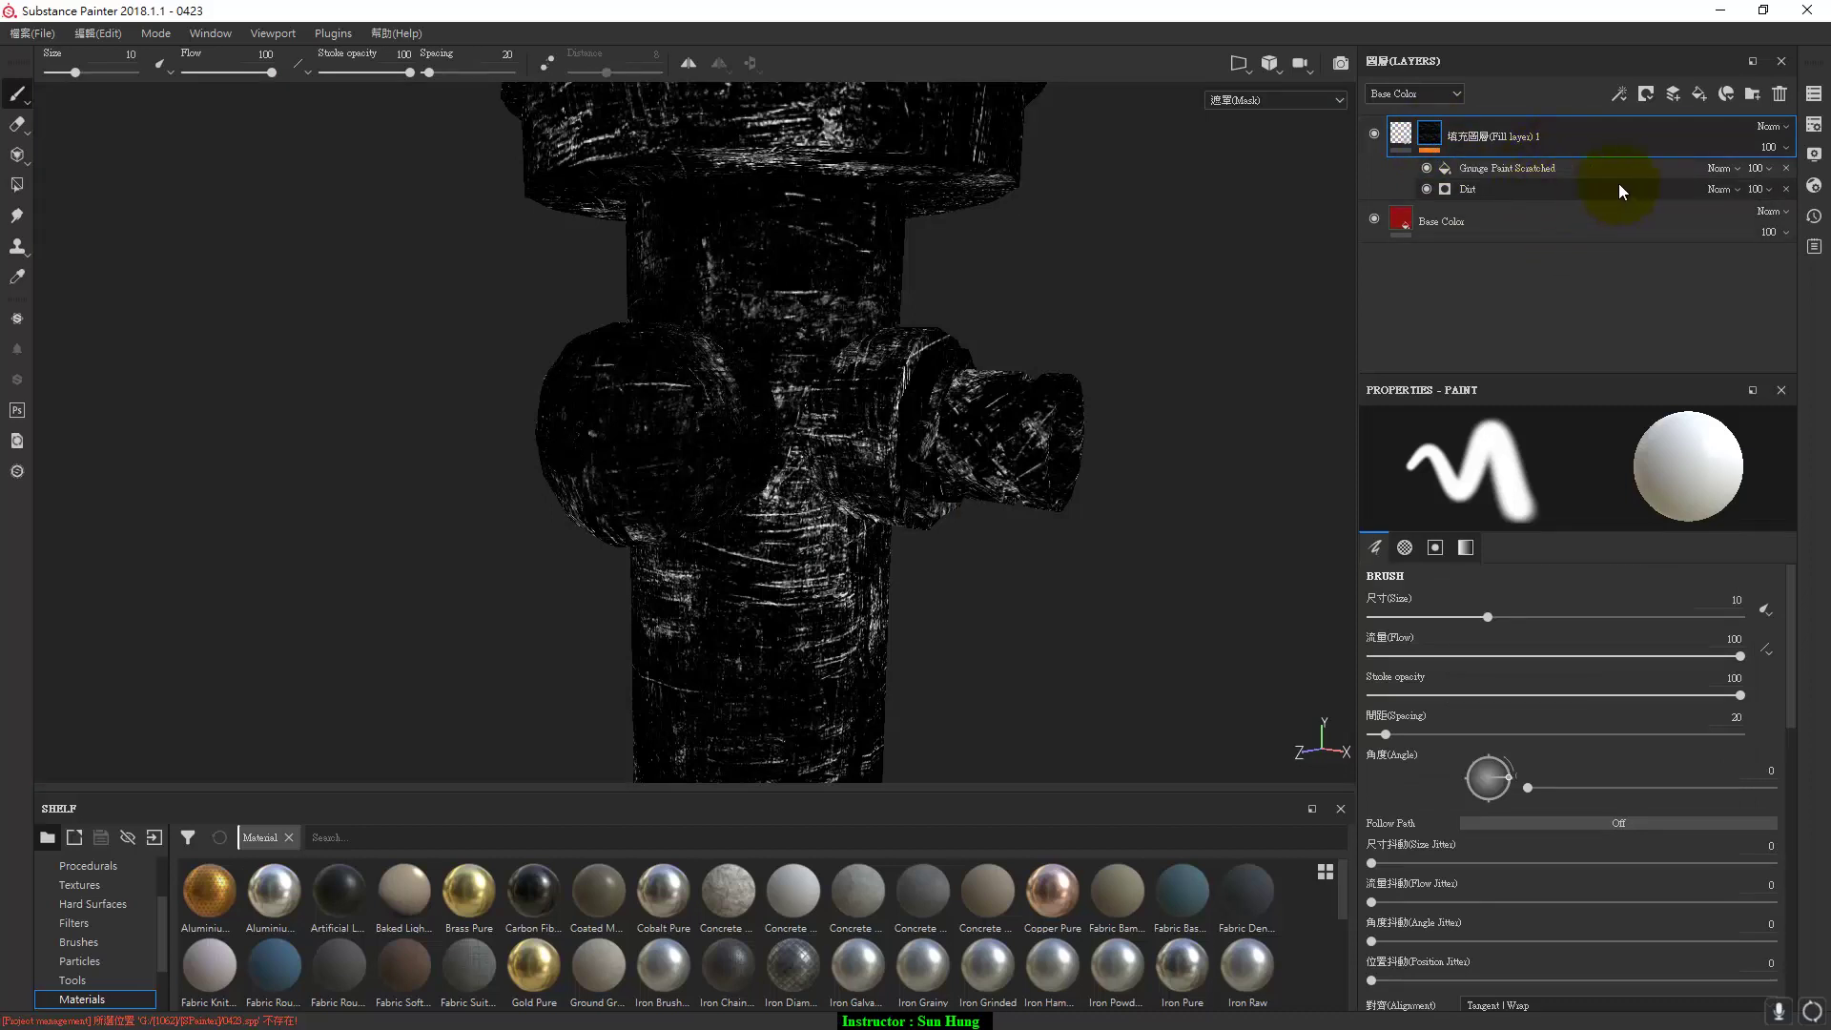
click(1736, 168)
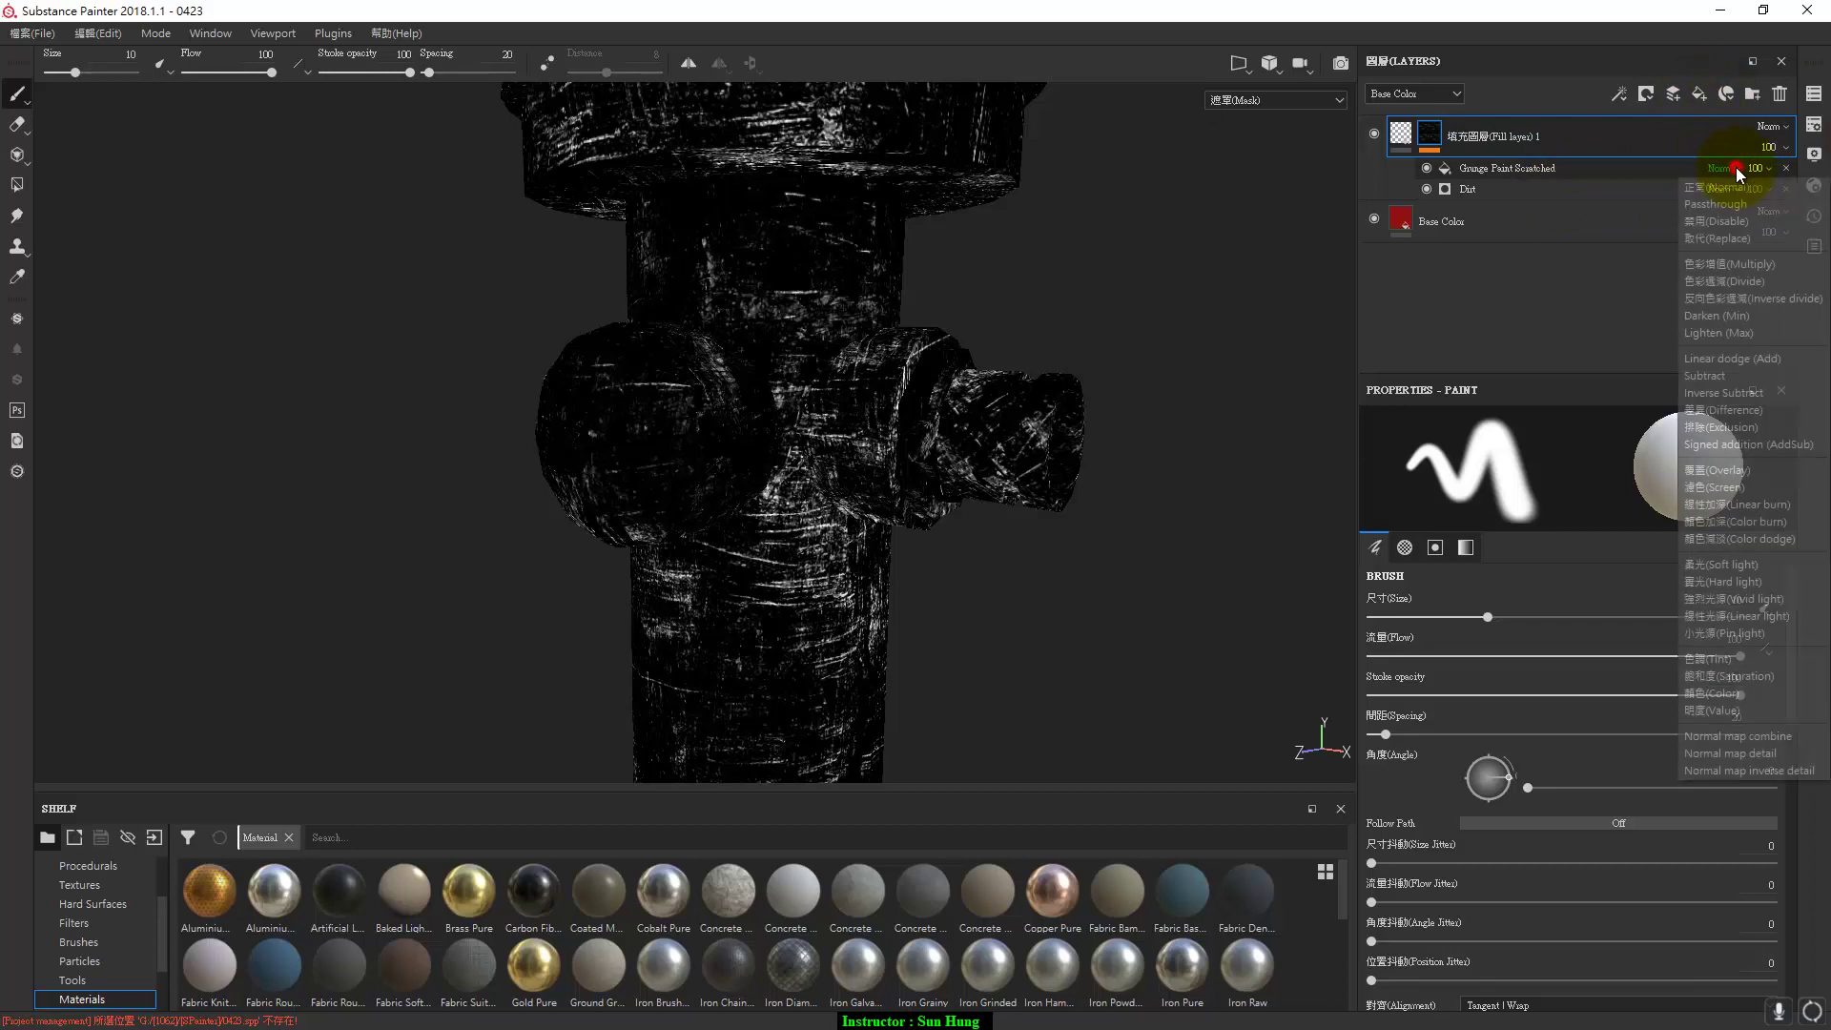
click(1709, 336)
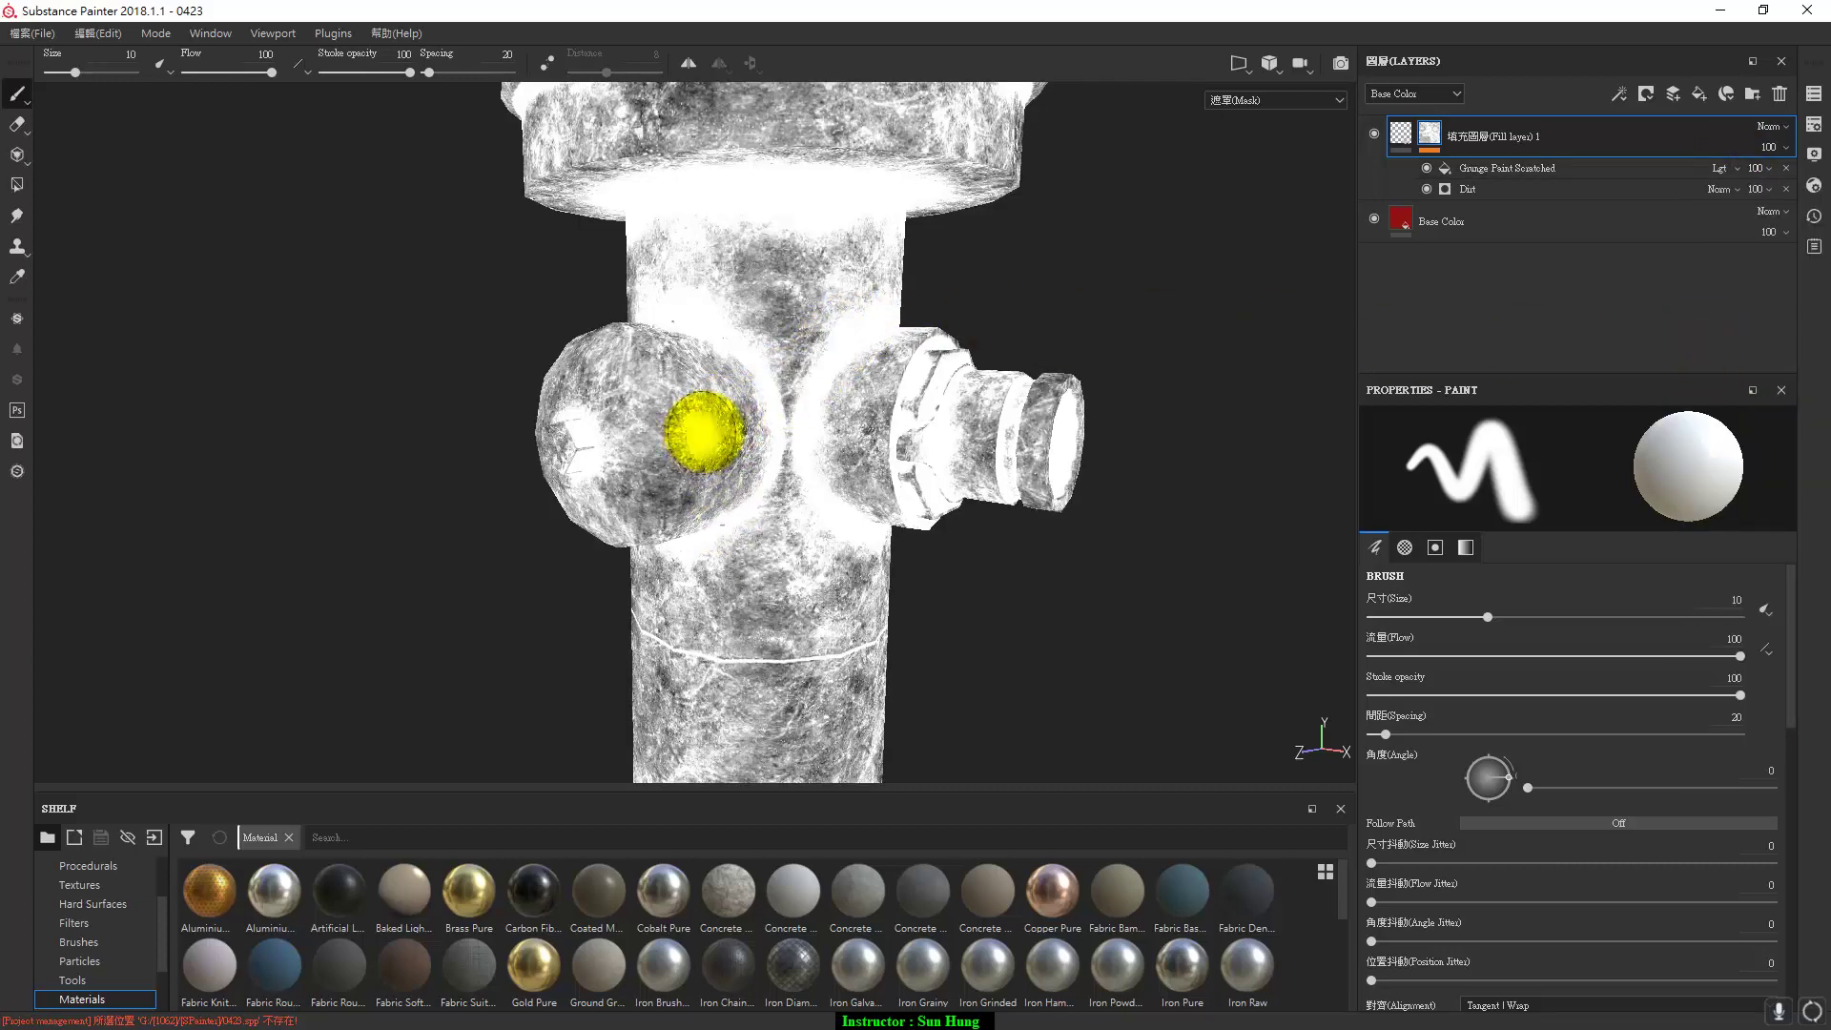
click(1734, 169)
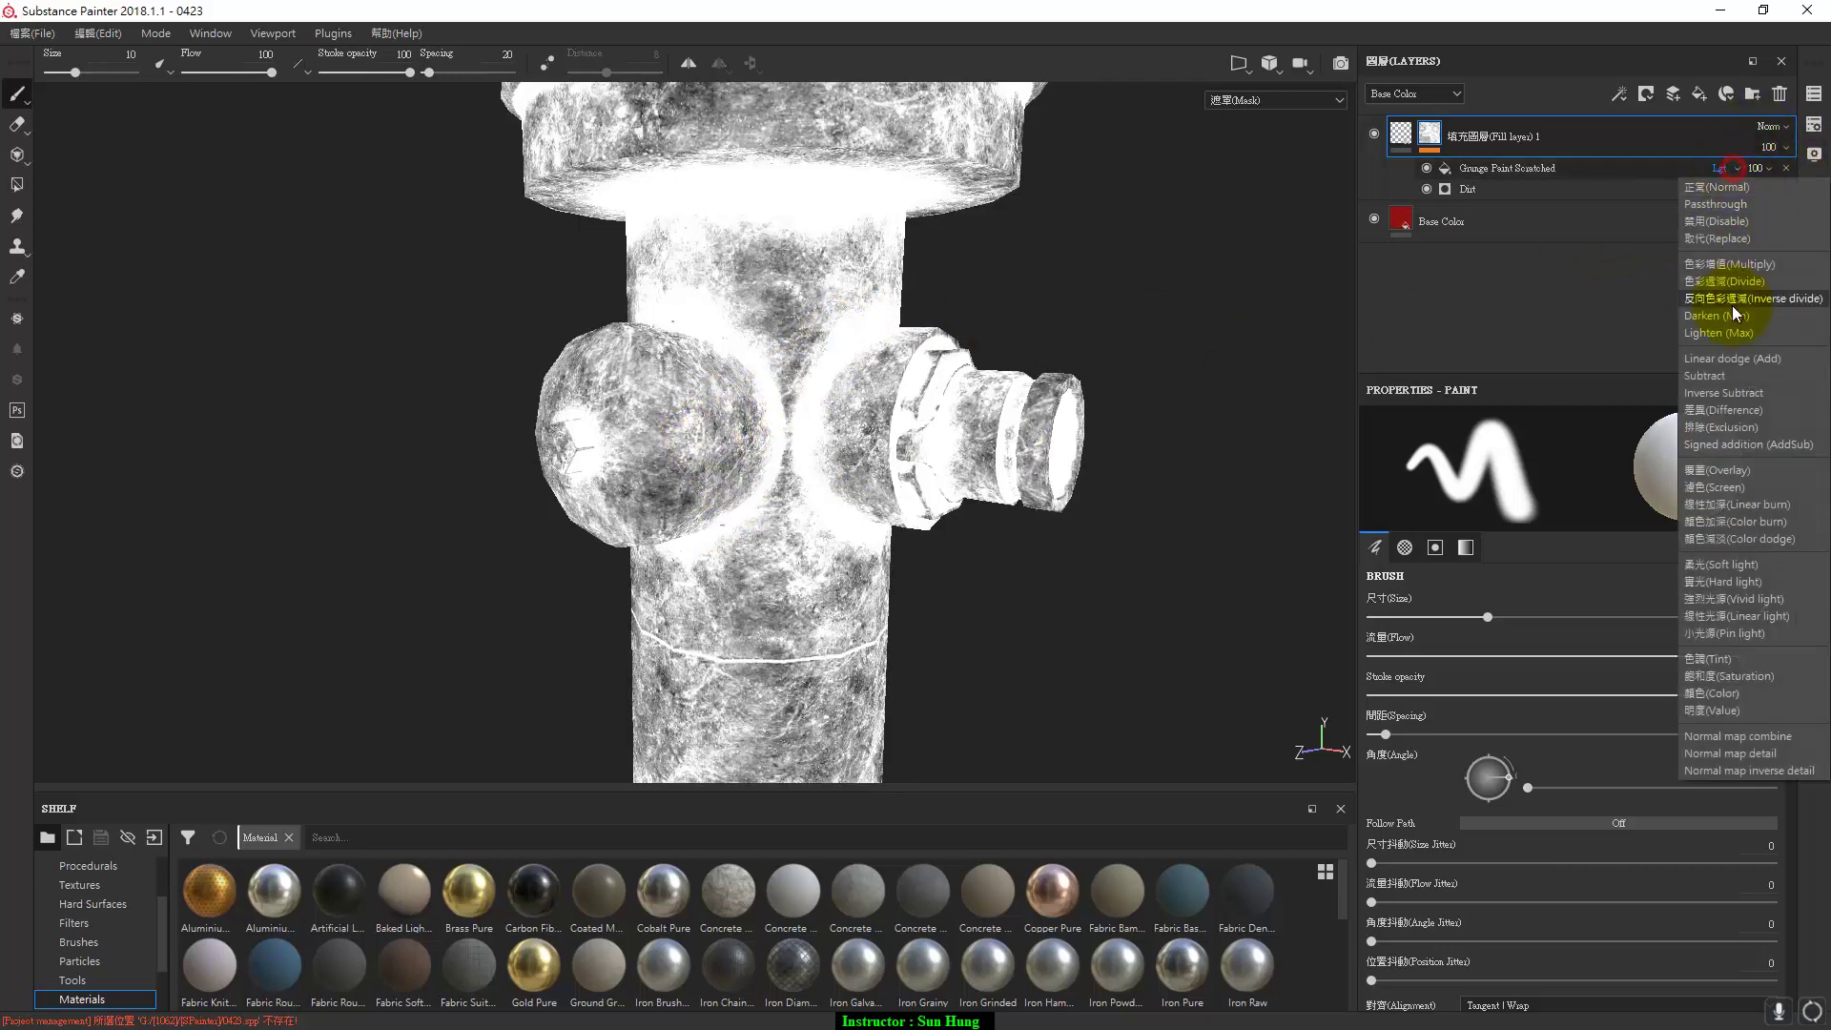
click(1764, 359)
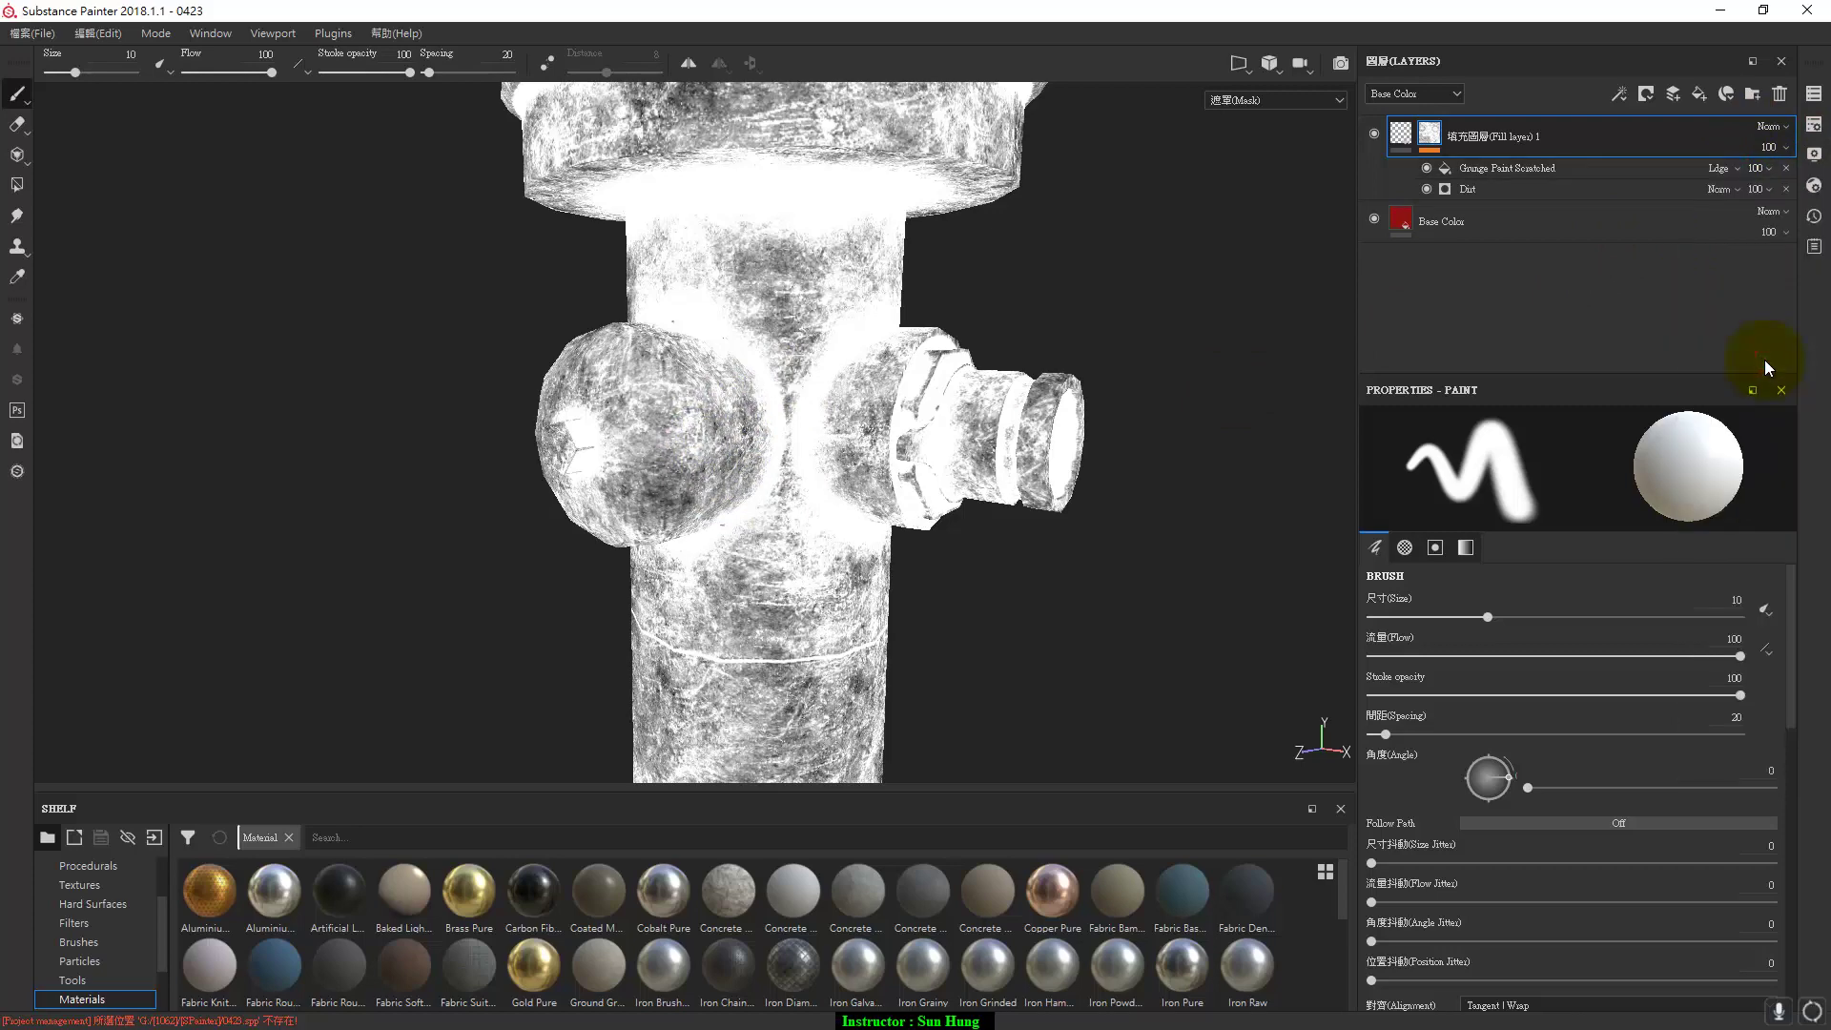
drag(763, 558, 786, 649)
key(m)
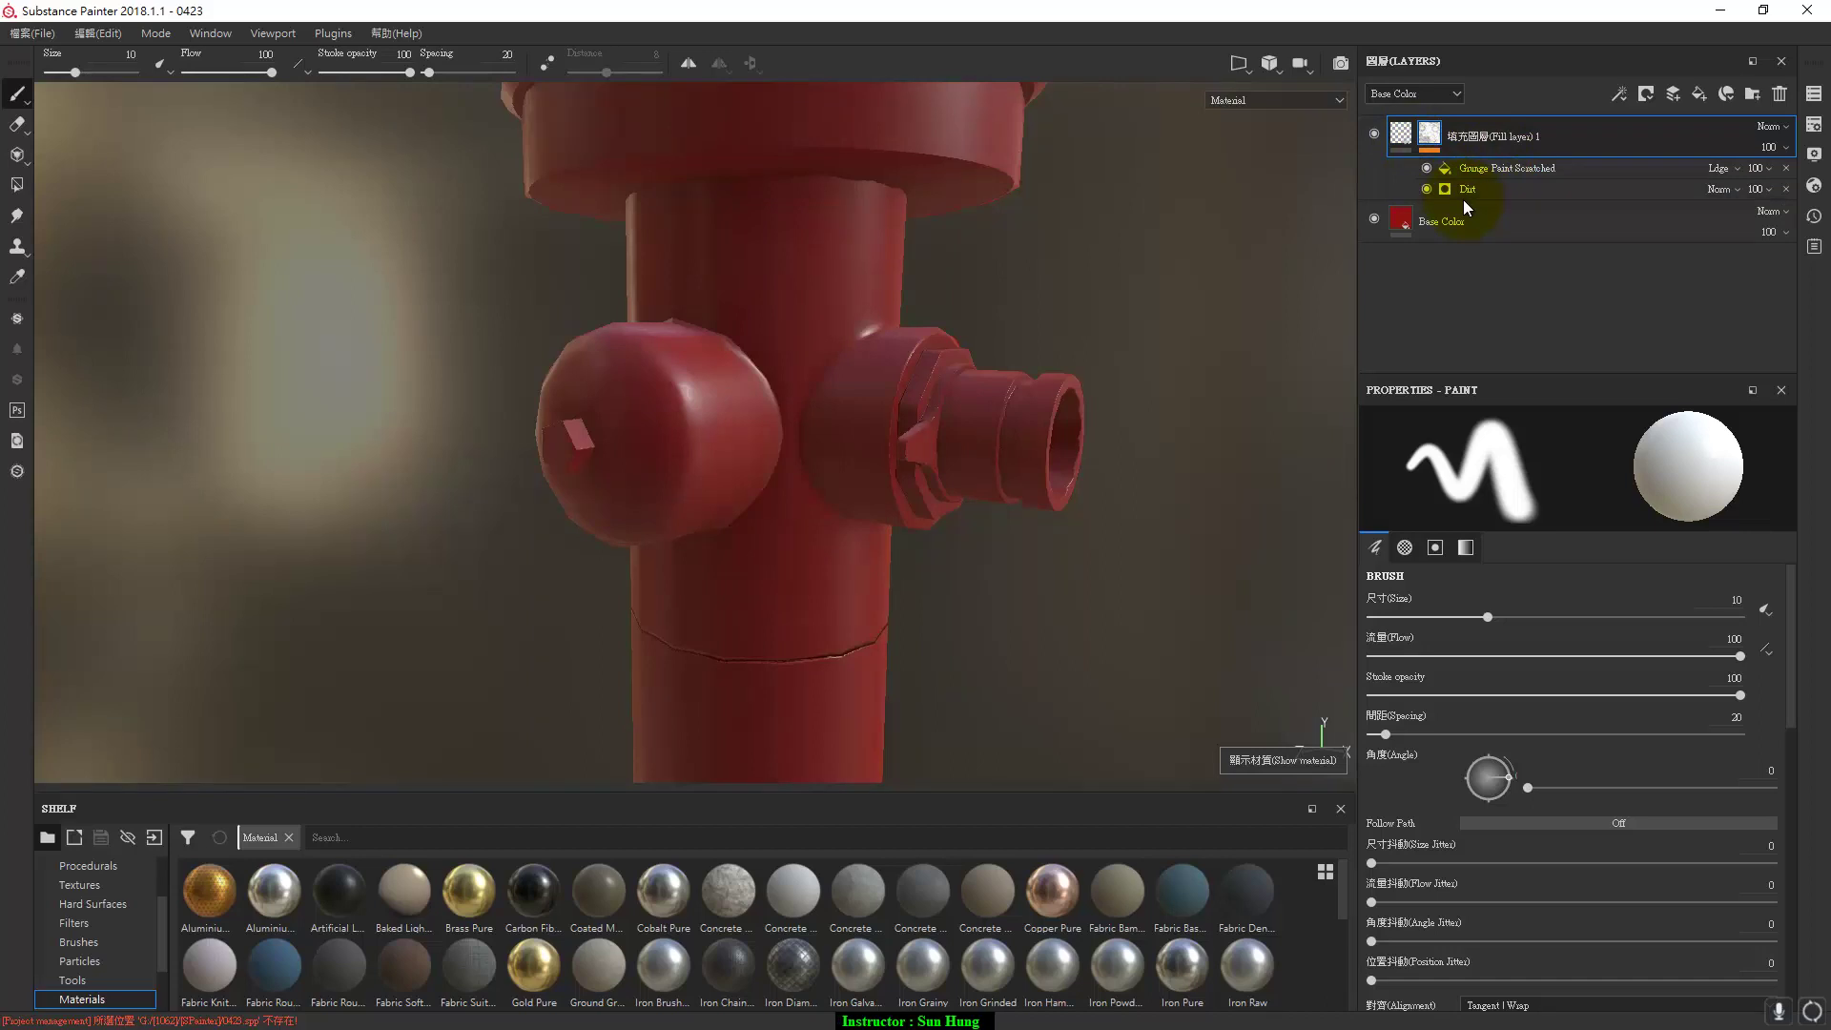
Orbit around the hydrant, rotate the environment lighting, and reselect the Grunge Paint Scratched effect.
mouse_move(1214, 472)
alt+mouse_down()
mouse_move(1157, 515)
mouse_move(1136, 507)
alt+mouse_up()
mouse_move(1177, 471)
shift+right_down()
mouse_move(1127, 463)
mouse_move(1260, 491)
mouse_move(1143, 480)
mouse_move(1188, 562)
shift+right_up()
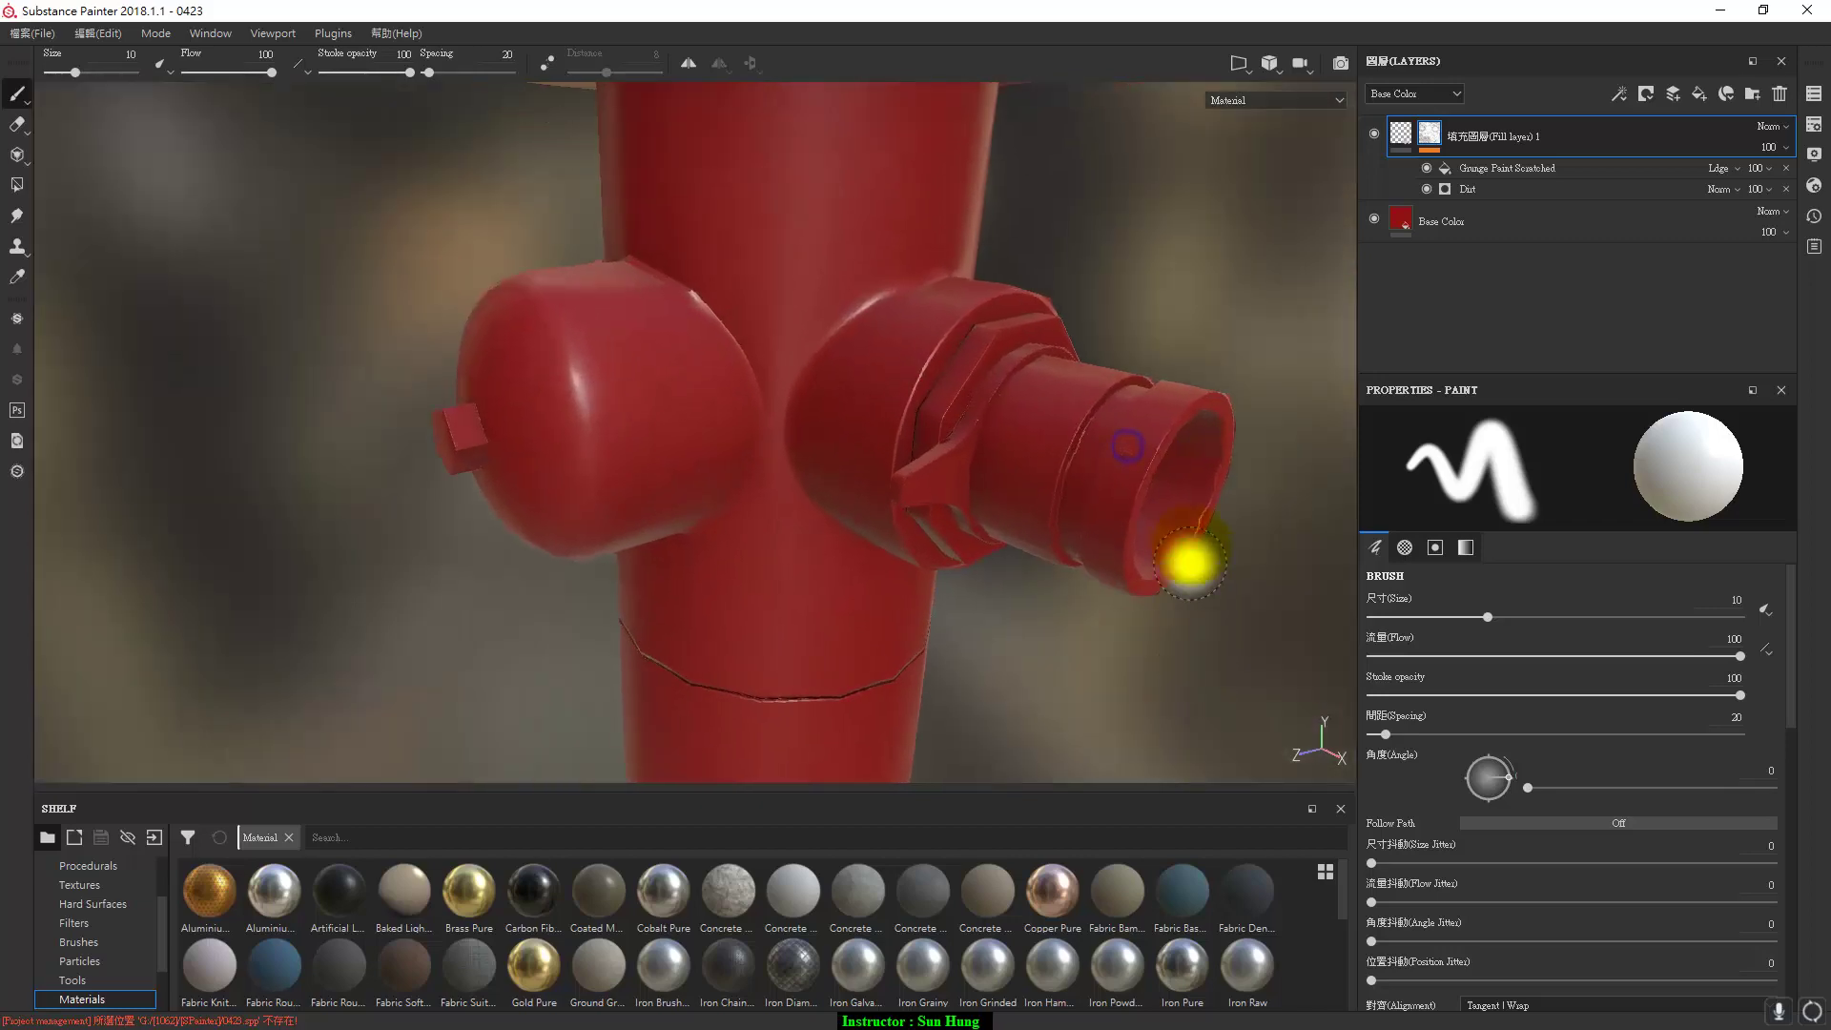
right_click(1192, 229)
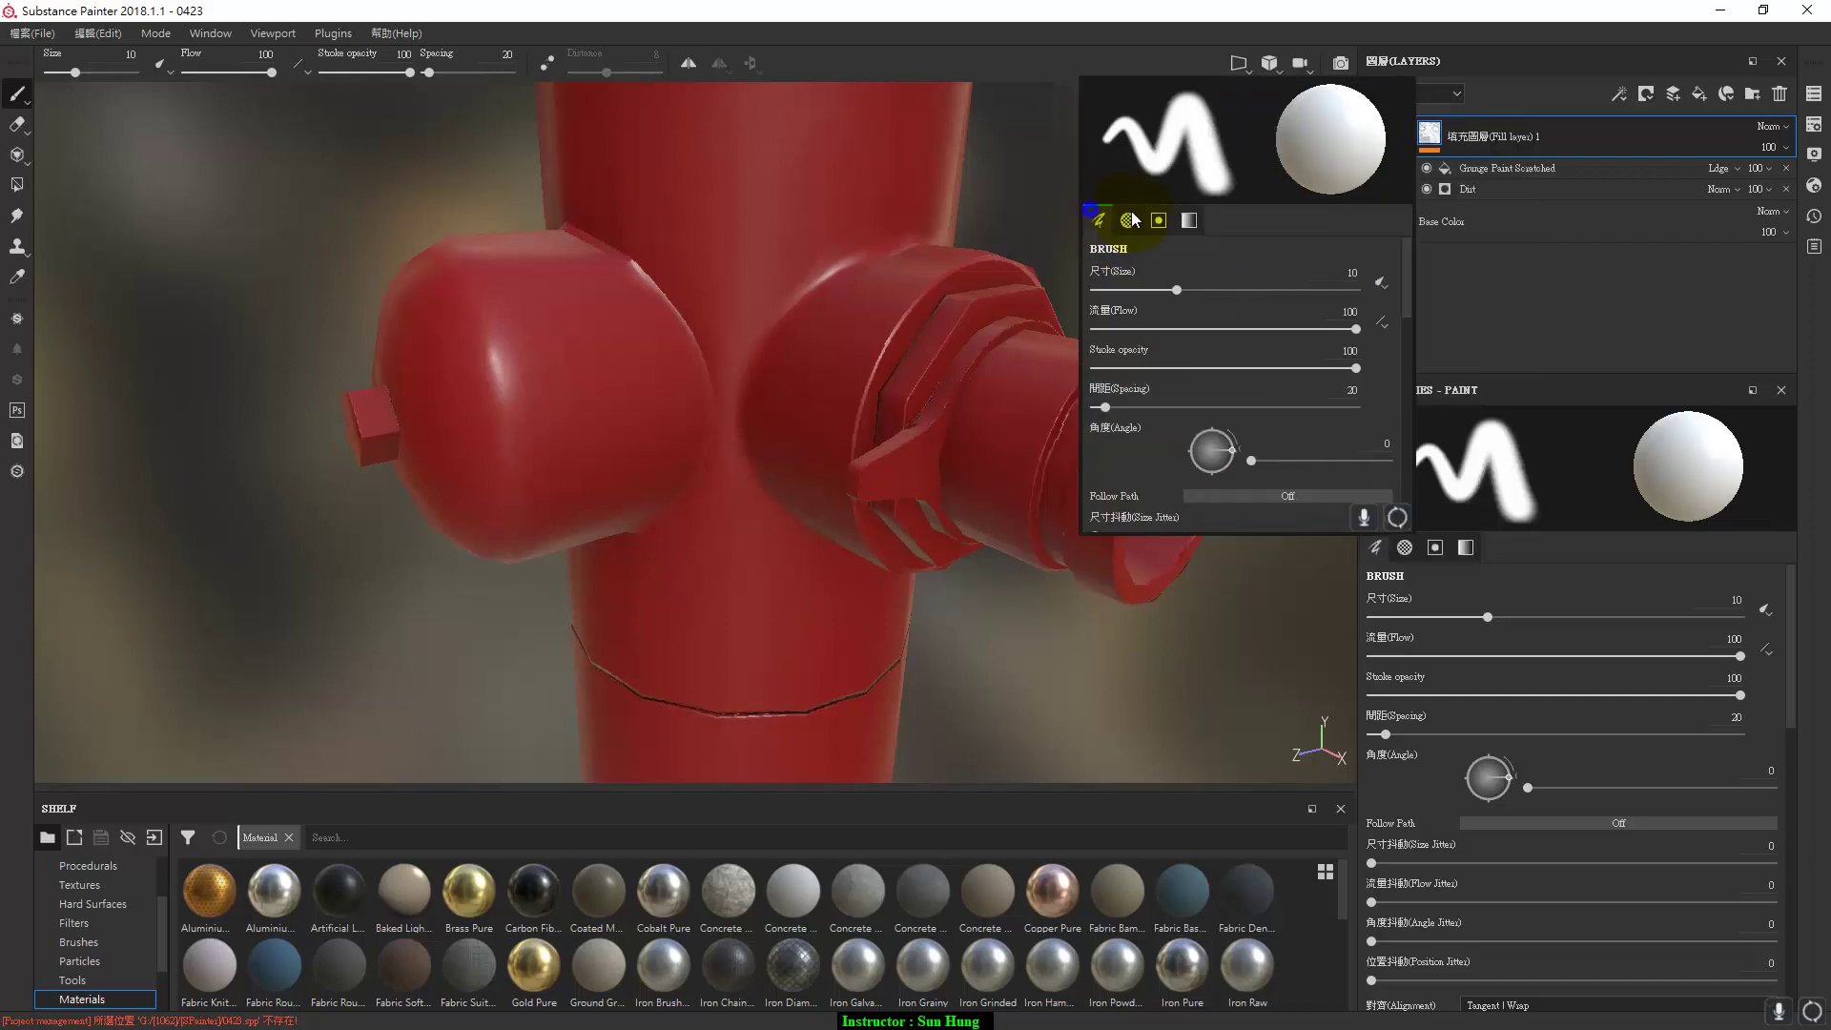
mouse_move(1029, 184)
alt+mouse_down()
mouse_move(1165, 233)
mouse_move(1164, 265)
mouse_move(1149, 254)
mouse_move(1269, 230)
alt+mouse_up()
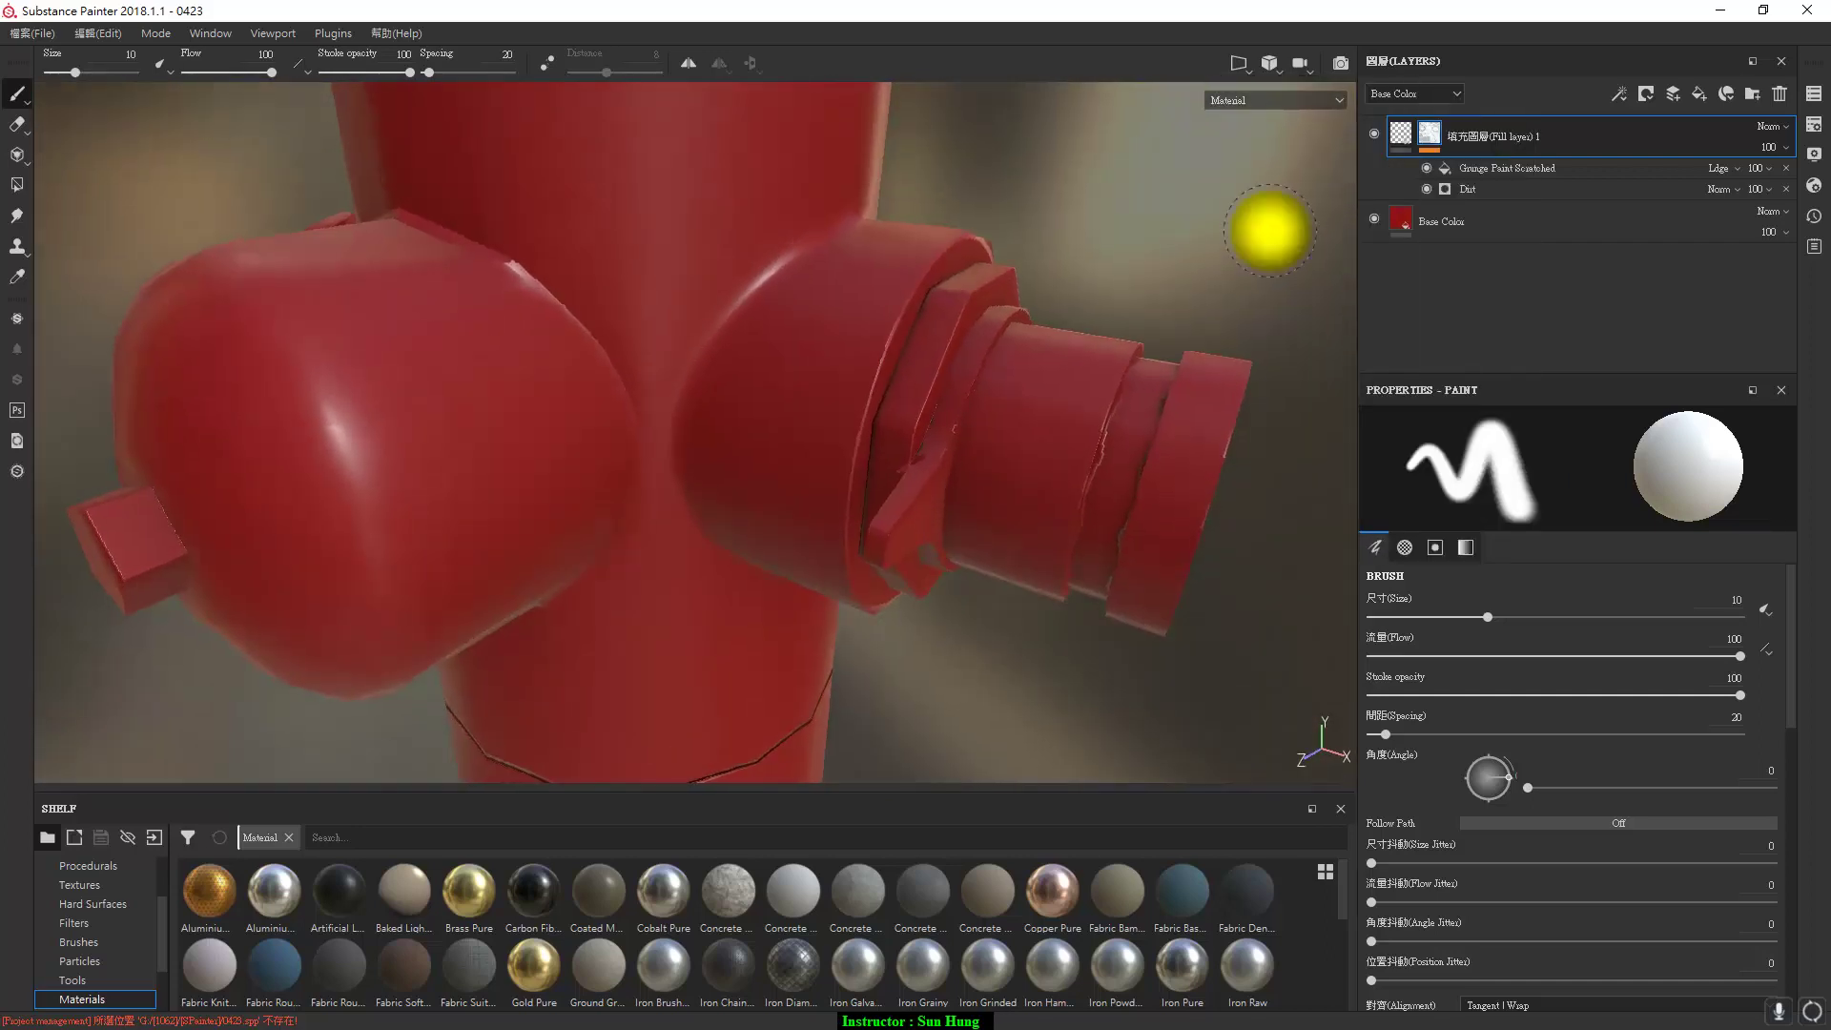
mouse_move(1269, 231)
shift+right_down()
mouse_move(1217, 238)
mouse_move(1295, 235)
mouse_move(1173, 234)
shift+right_up()
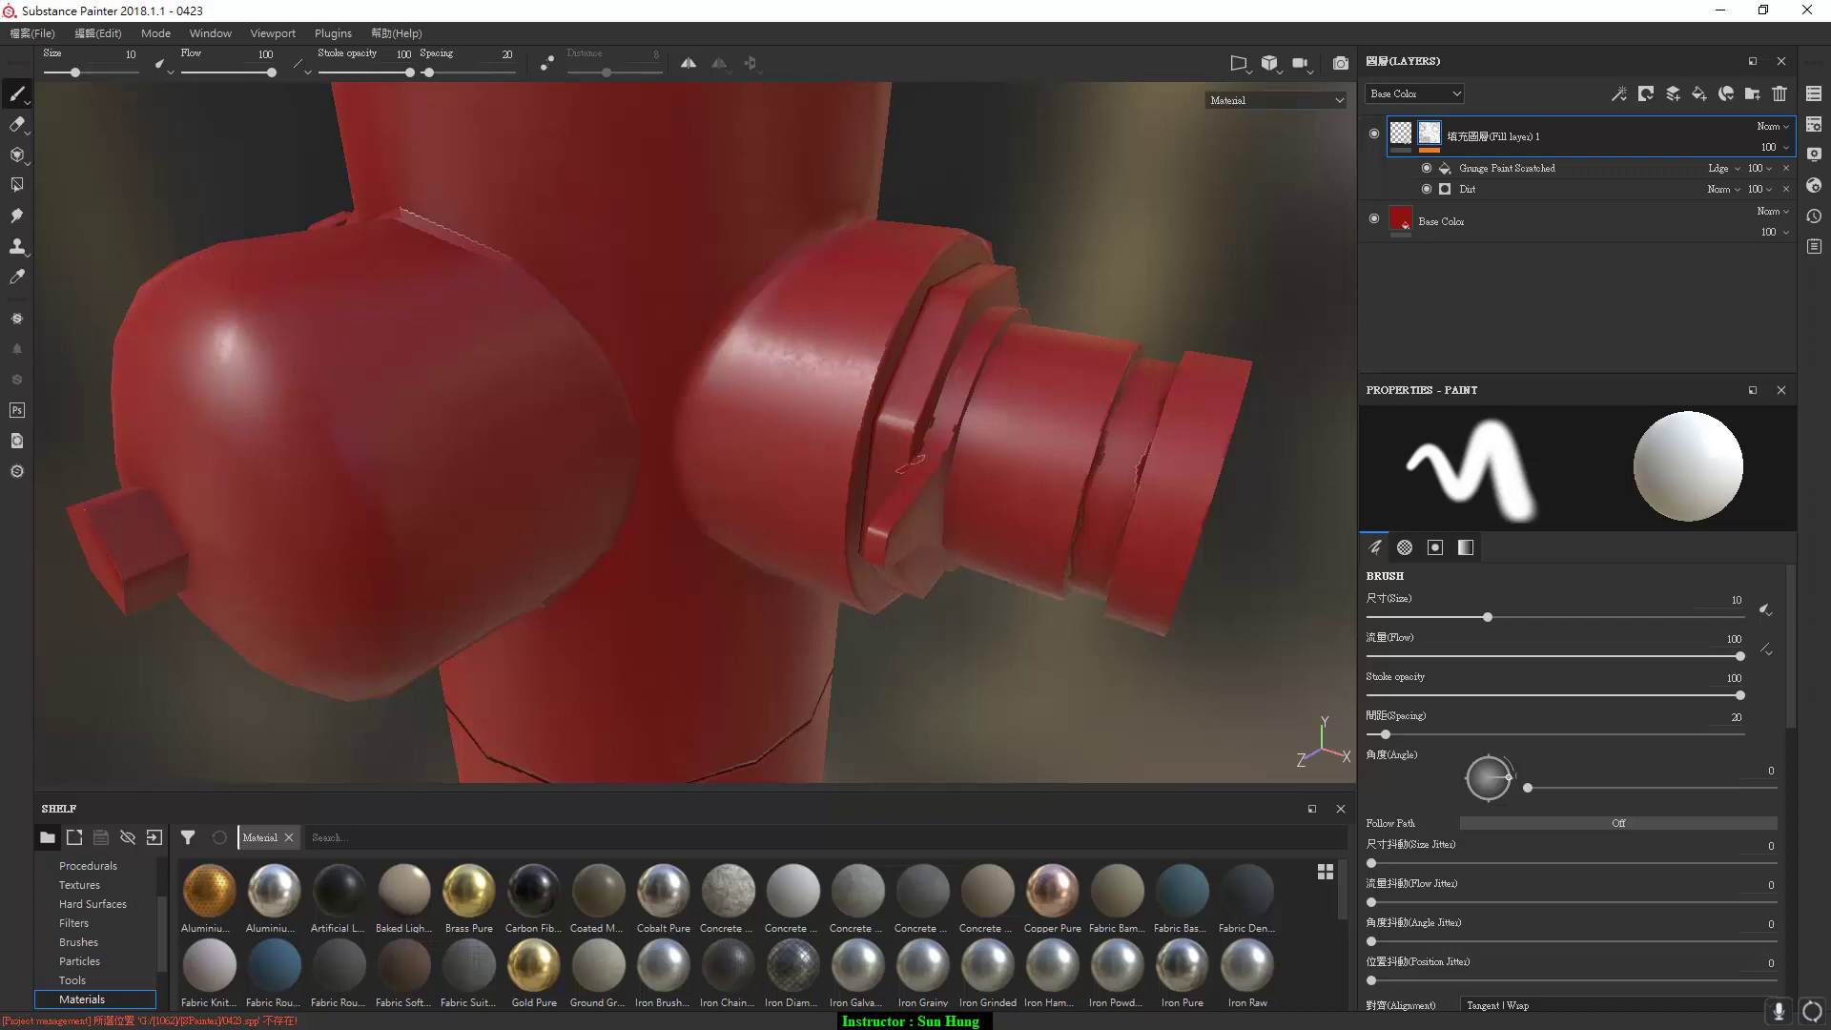
click(1493, 168)
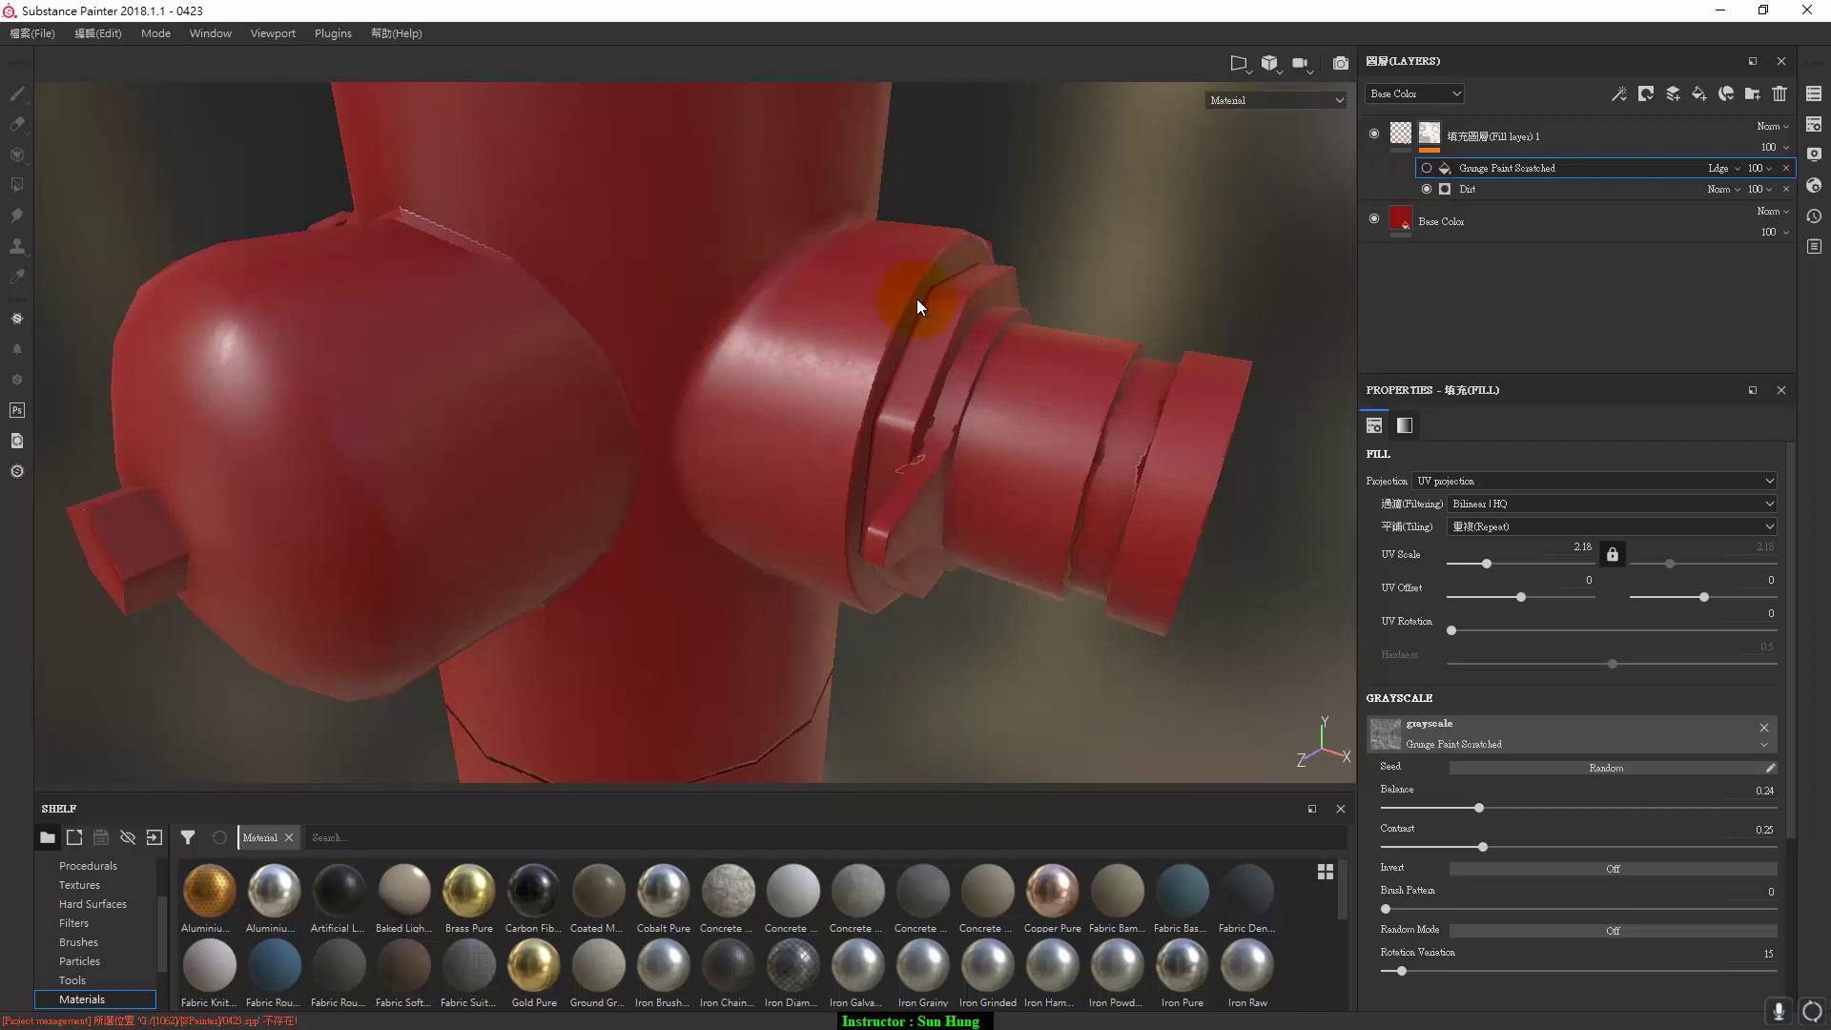
Set the Grunge Paint Scratched blend mode to Lighten and view the grayscale mask alone.
mouse_move(1103, 233)
alt+mouse_down()
mouse_move(1089, 257)
mouse_move(1062, 254)
mouse_move(1124, 278)
alt+mouse_up()
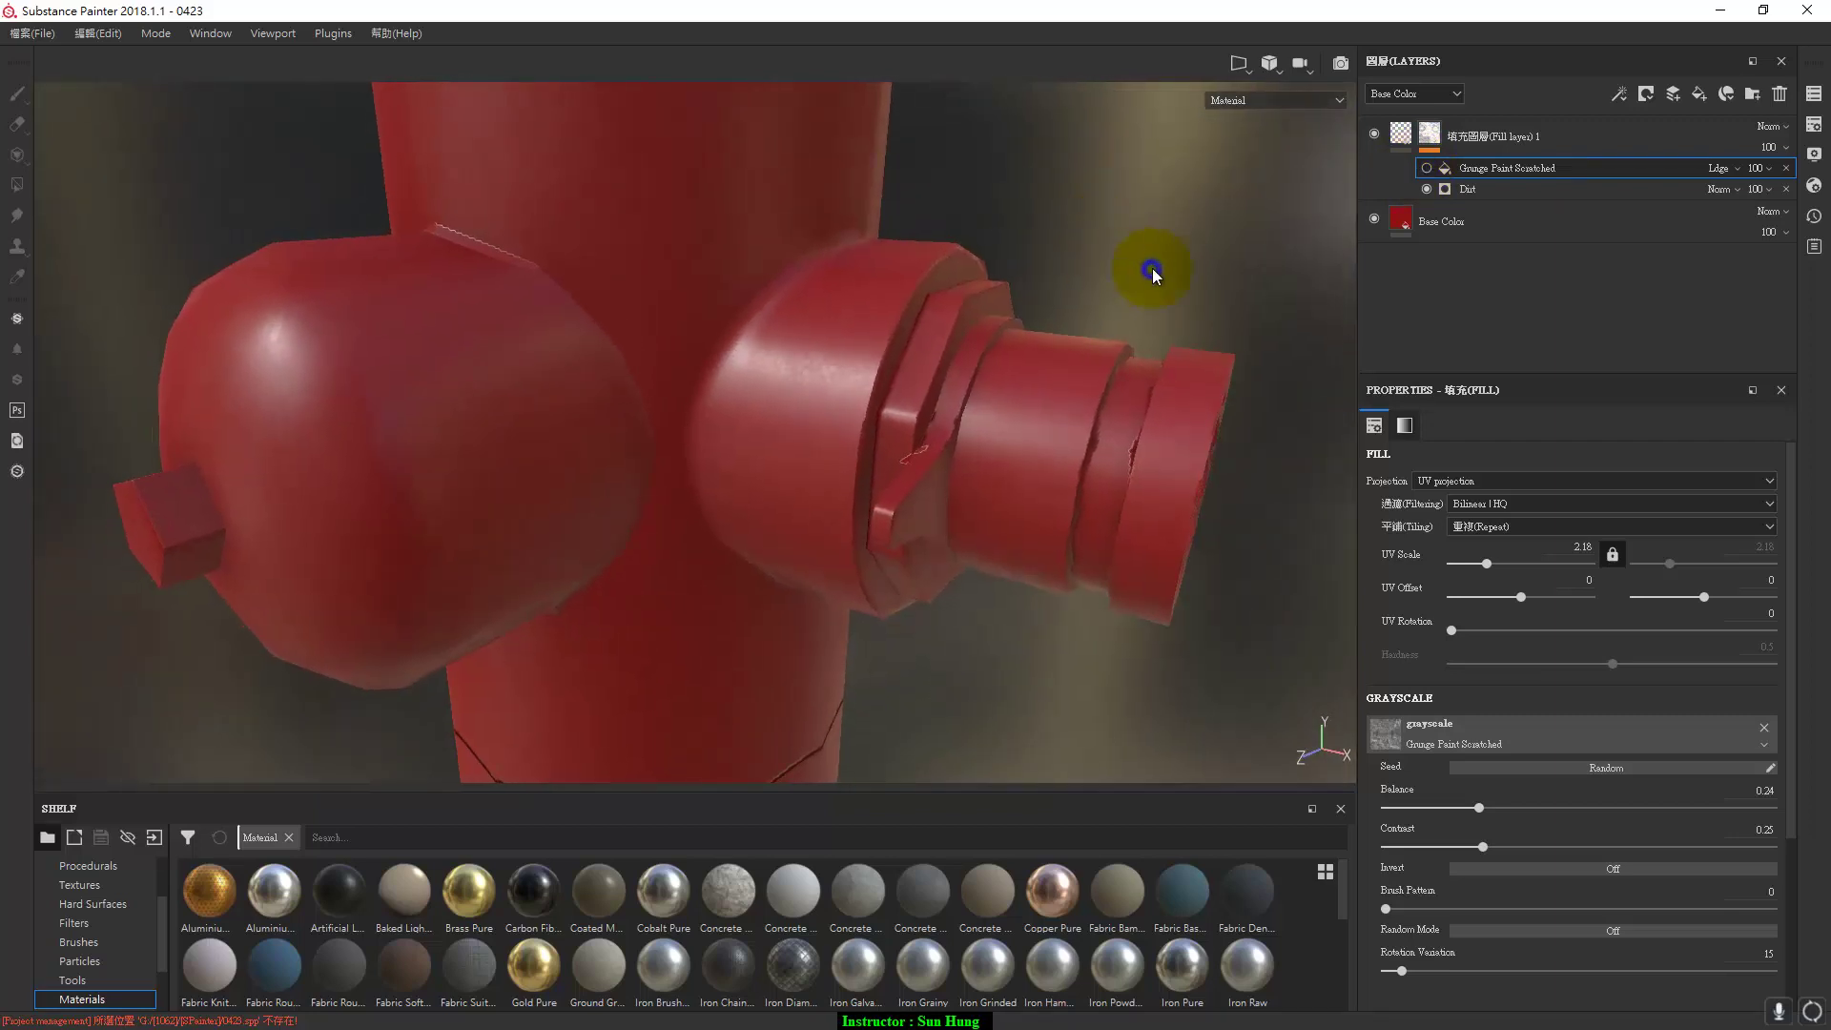
mouse_move(1111, 246)
shift+right_down()
mouse_move(940, 184)
mouse_move(969, 197)
shift+right_up()
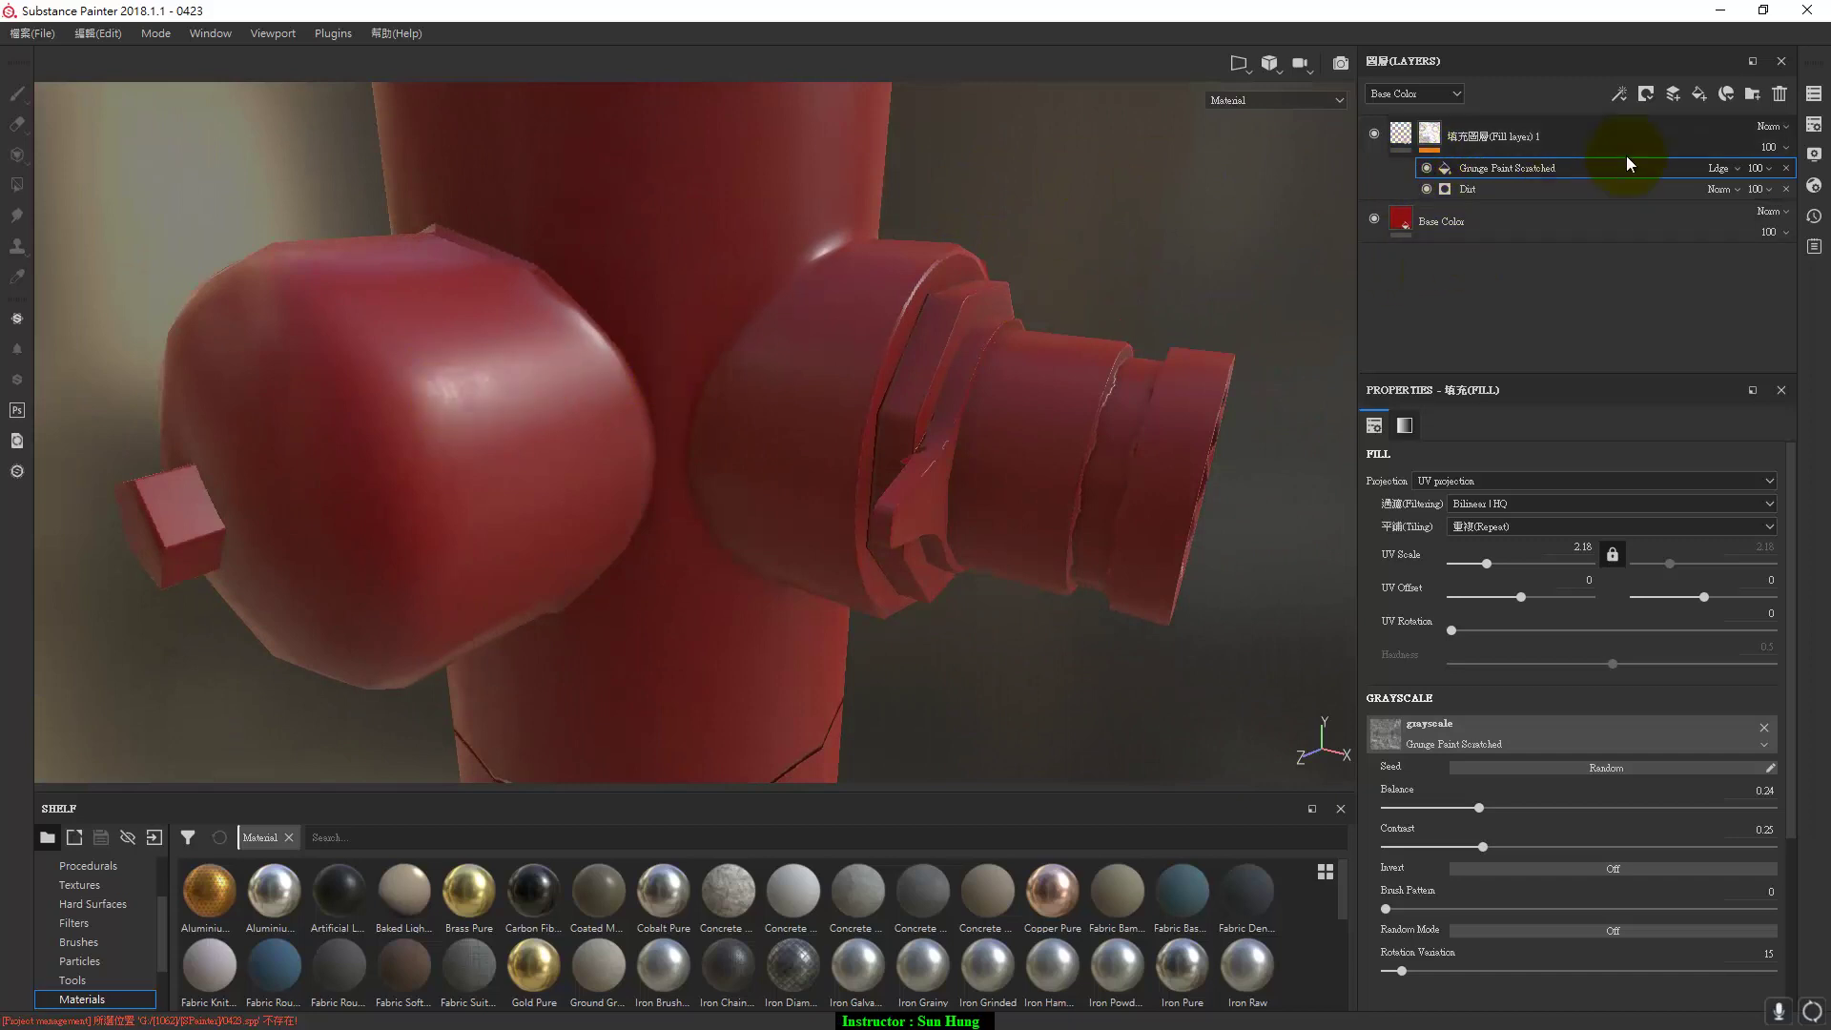
click(1726, 168)
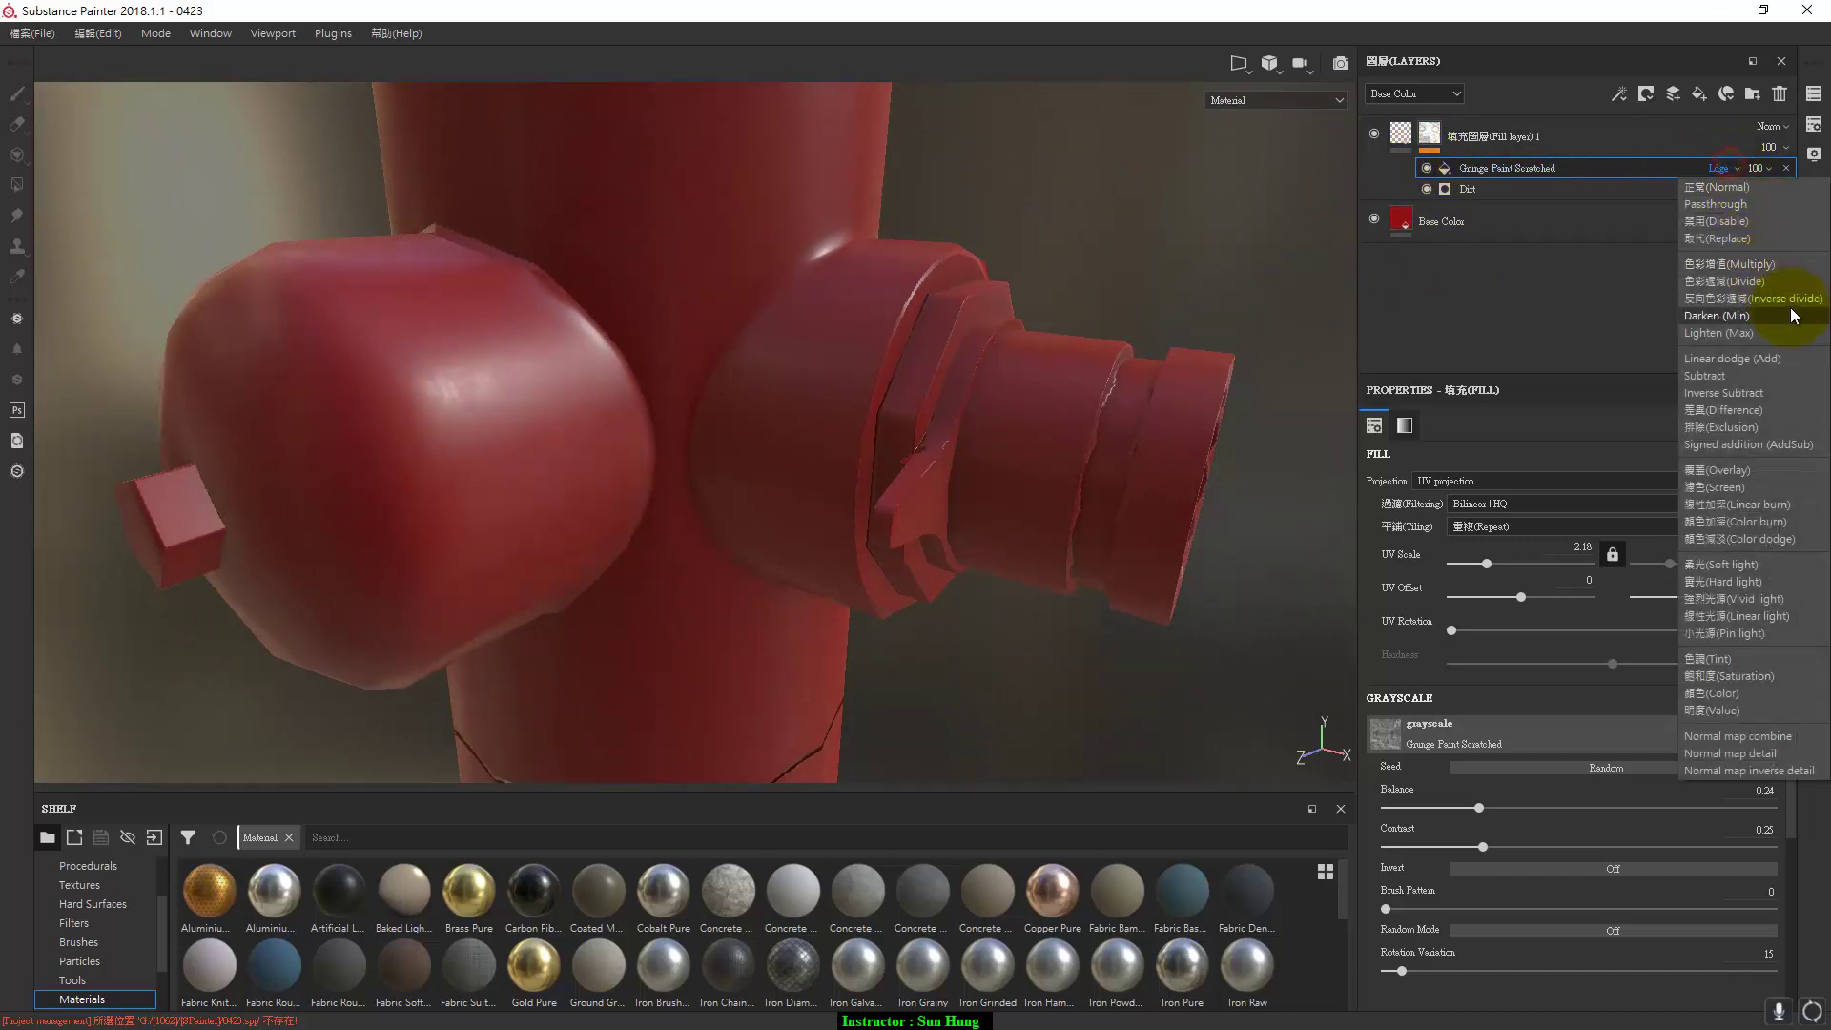
click(1743, 334)
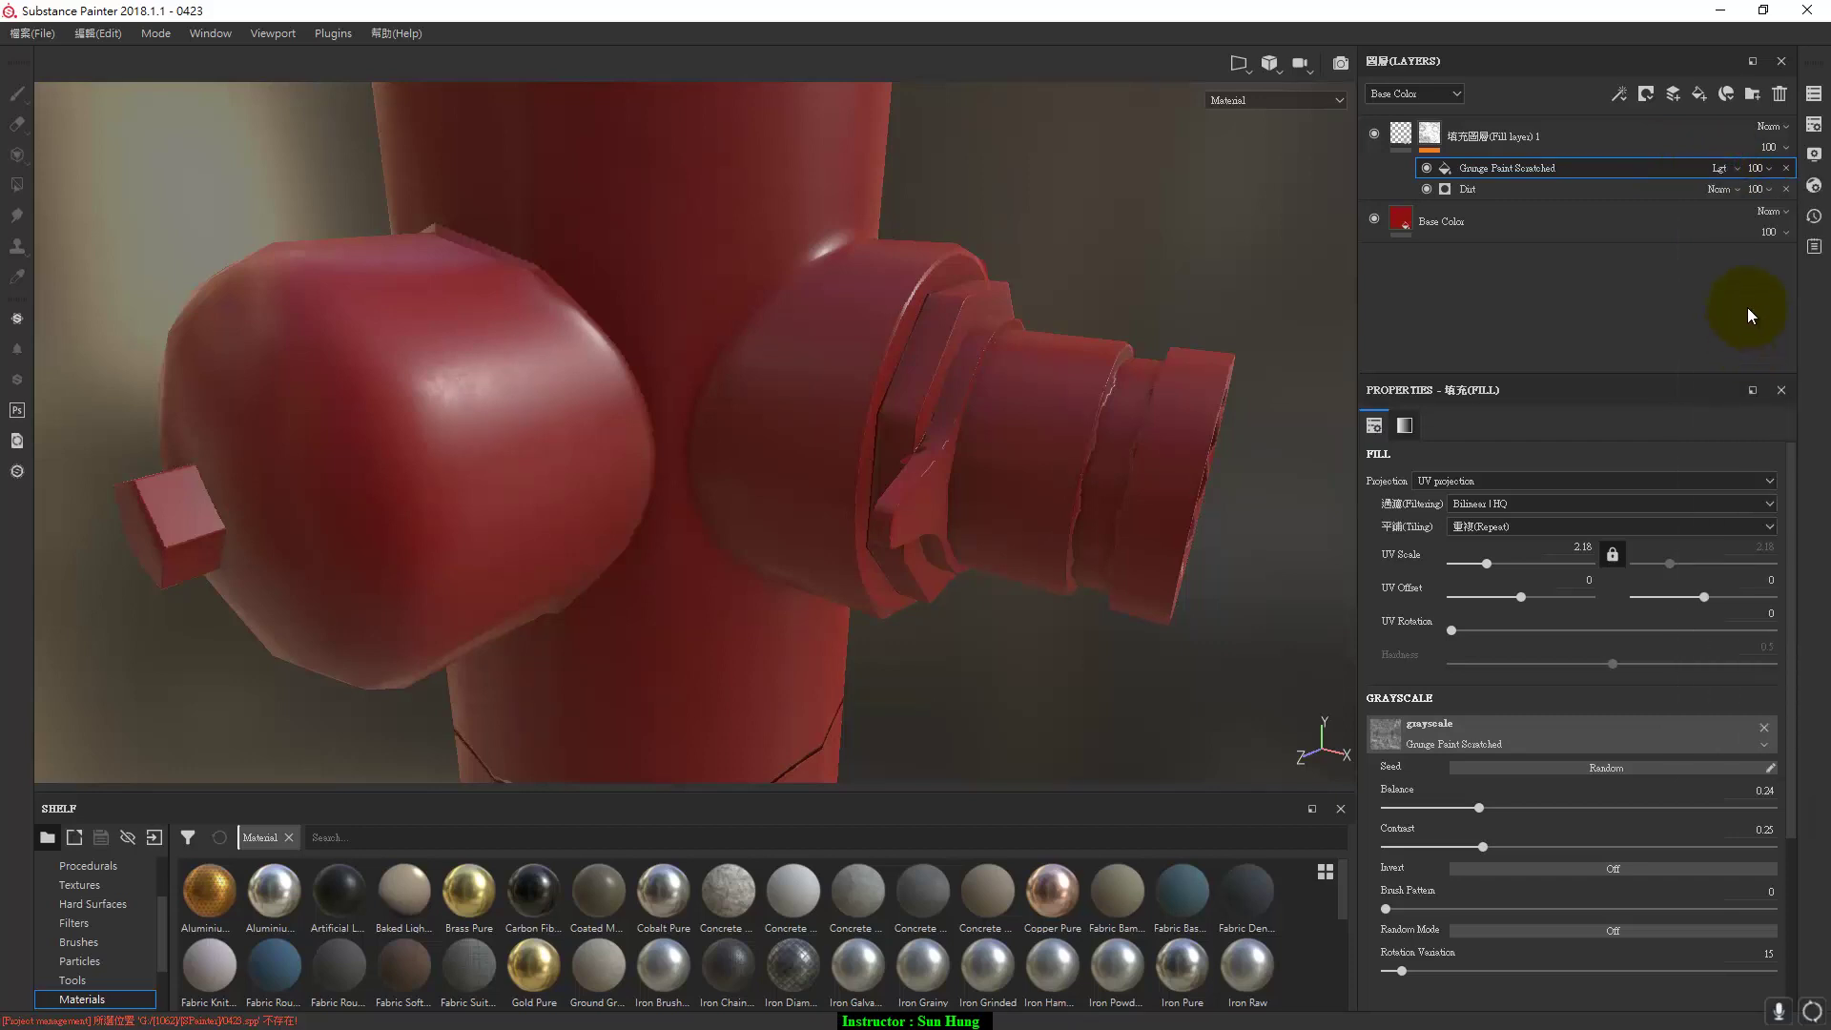
click(1738, 166)
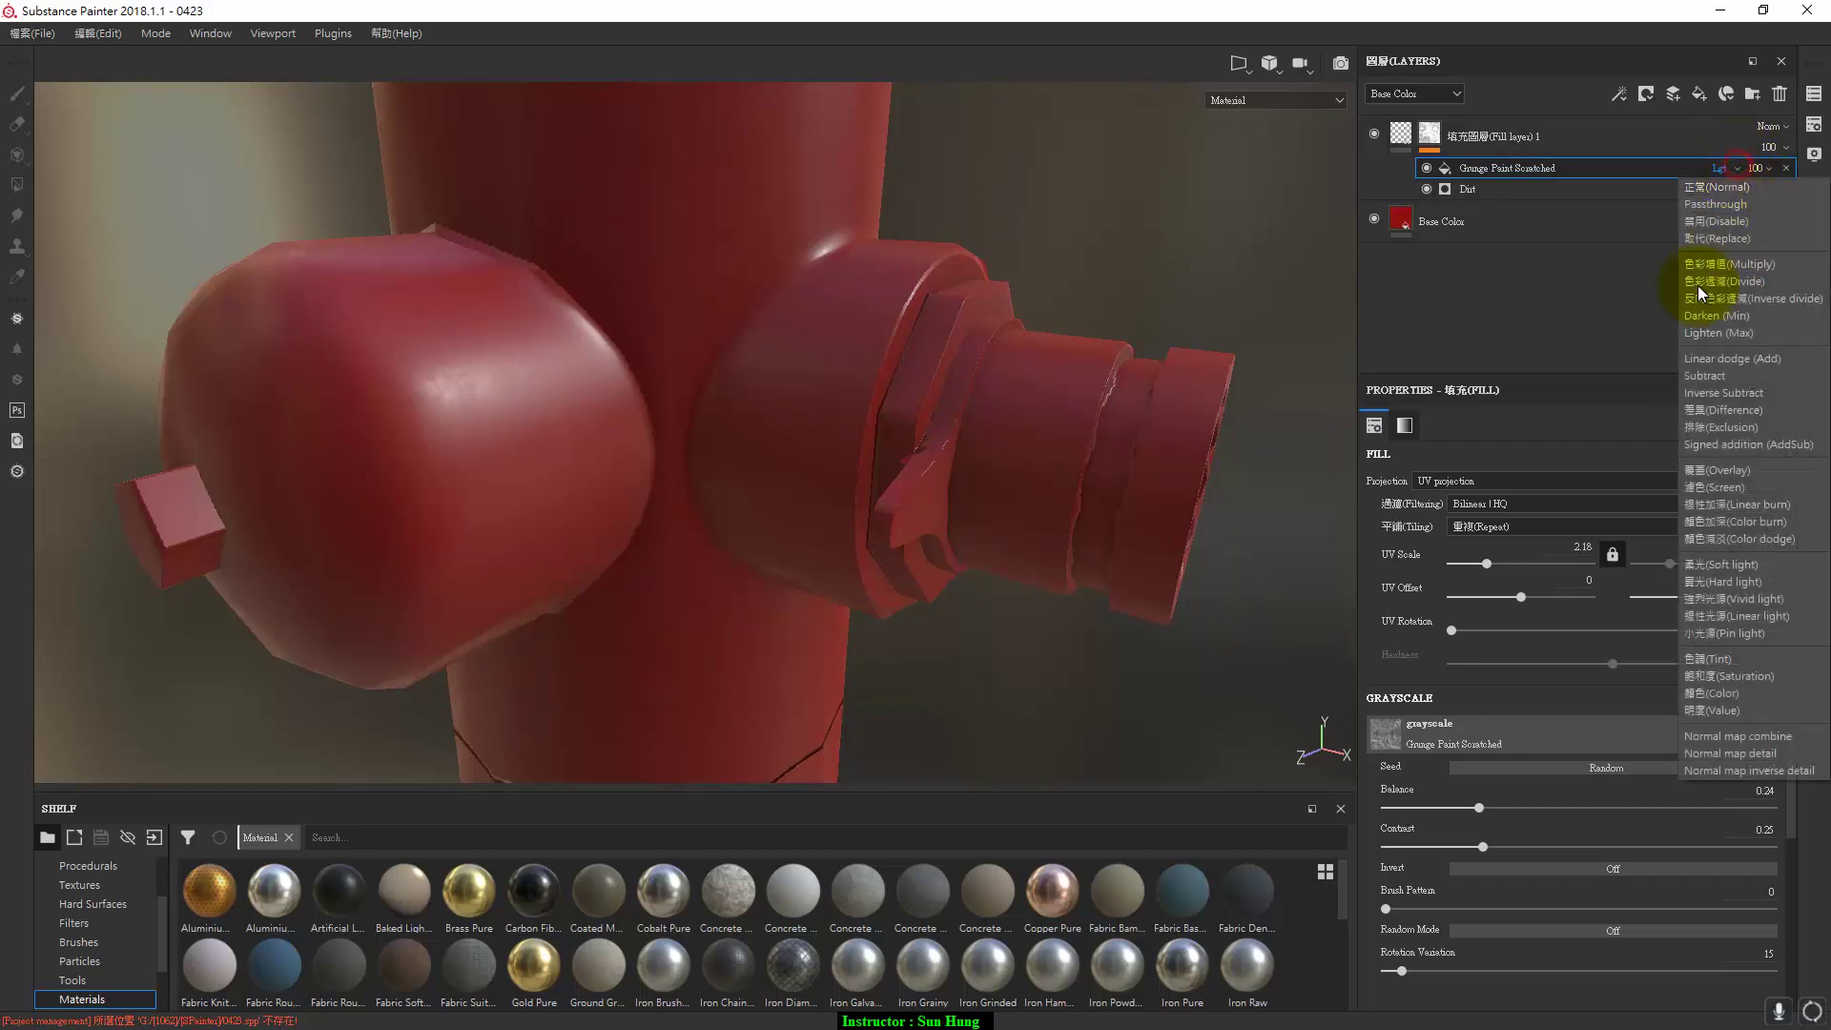
click(1525, 362)
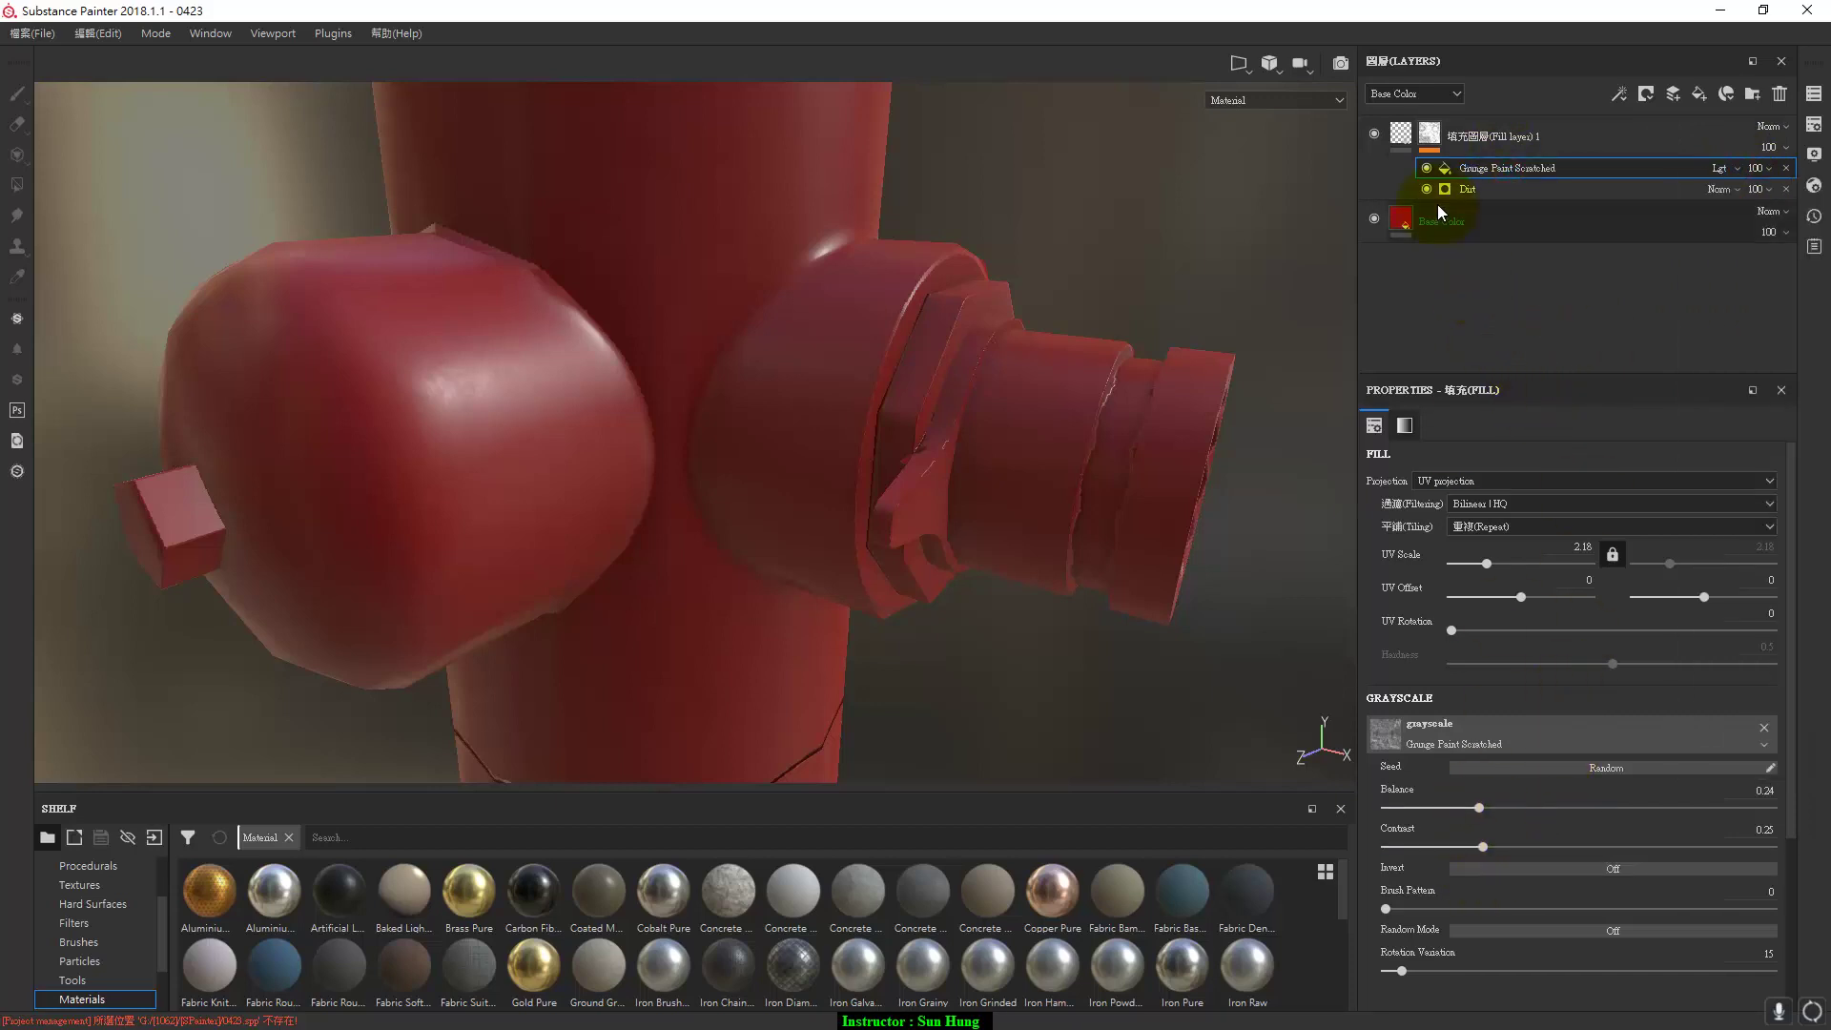
key(c)
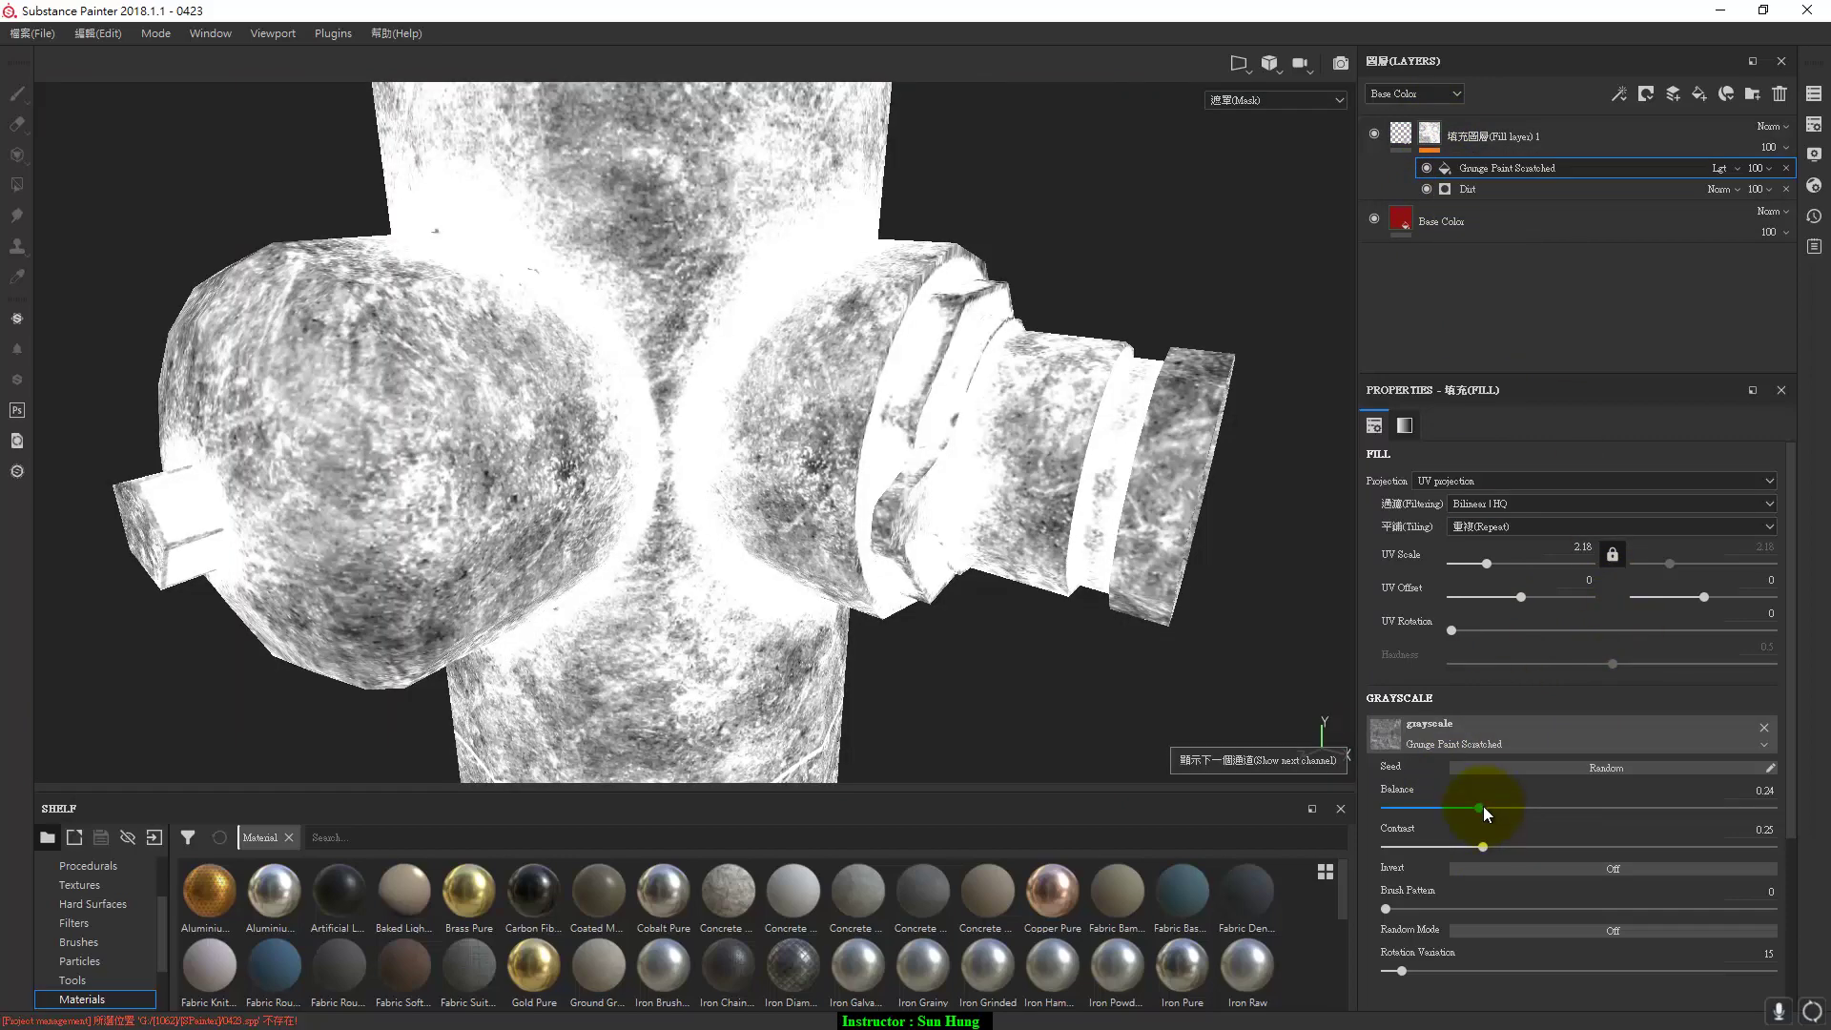
Raise the grunge Balance from 0.24 to 0.33 and return to the material view.
drag(1483, 807, 1491, 807)
drag(1336, 819, 1598, 814)
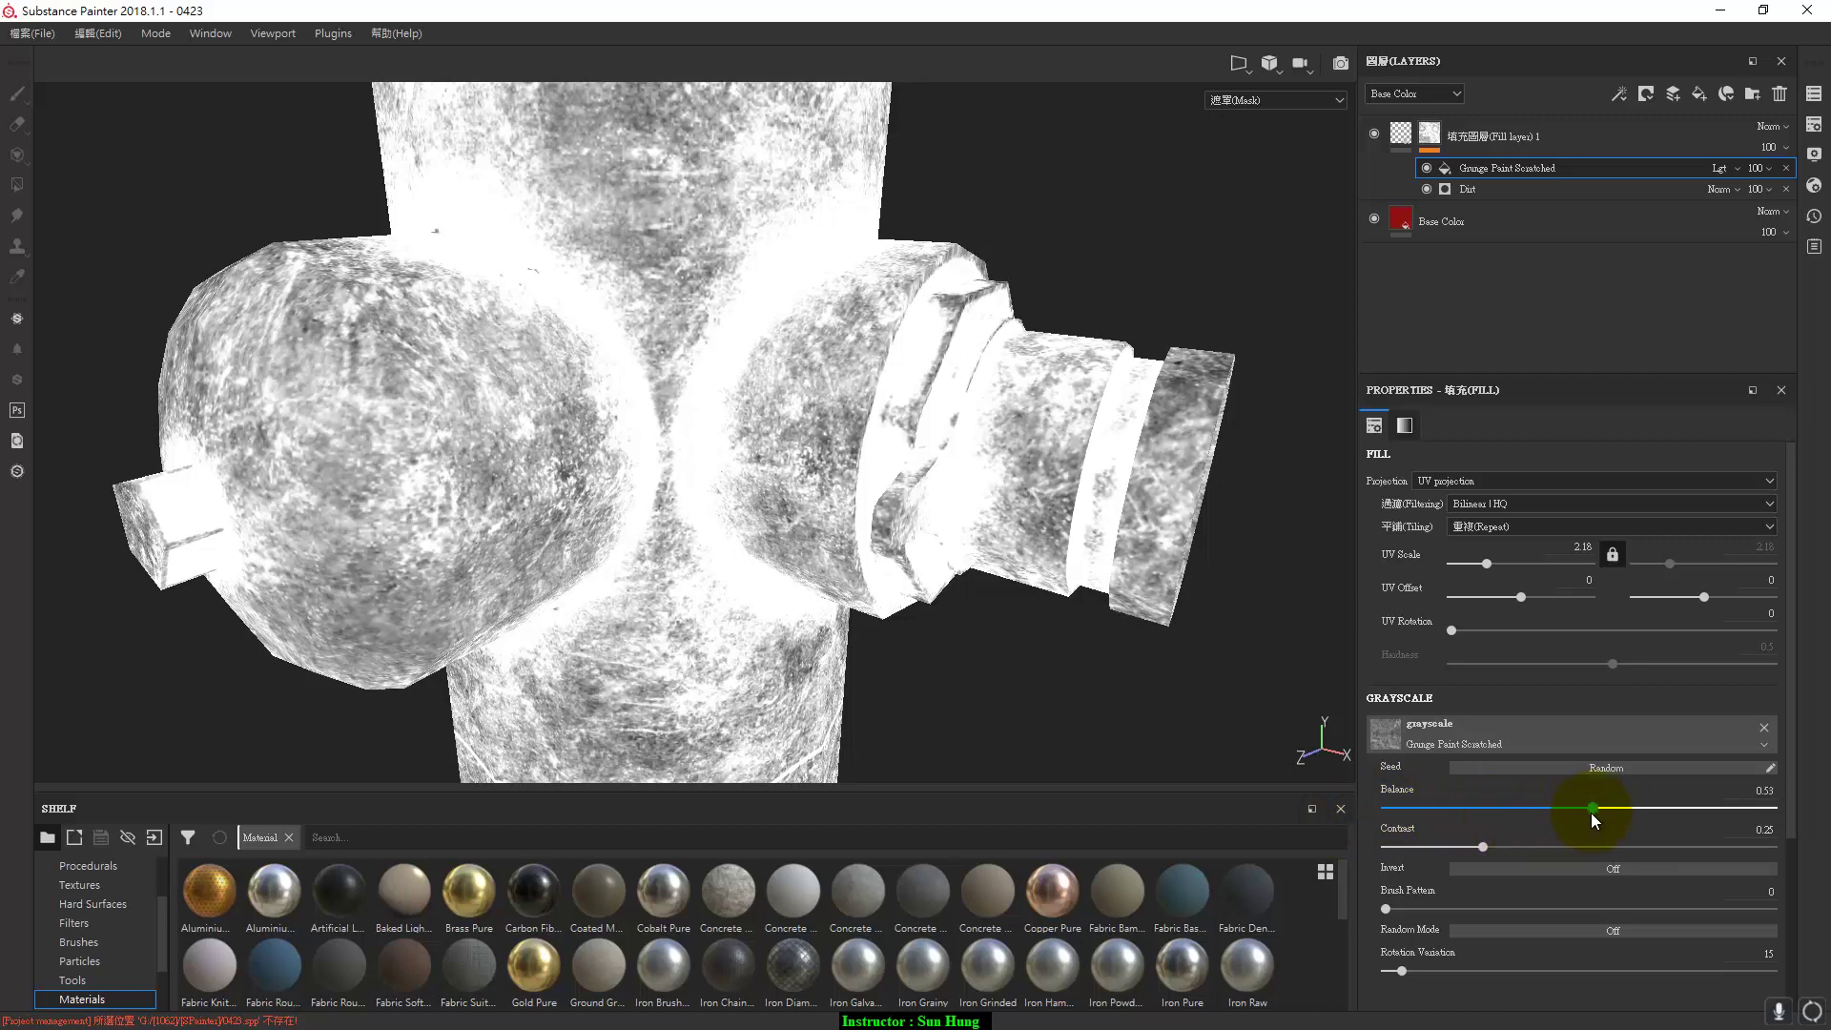
mouse_move(1597, 817)
mouse_down()
mouse_move(1529, 822)
mouse_move(1724, 848)
mouse_move(1484, 848)
mouse_move(1516, 815)
mouse_up()
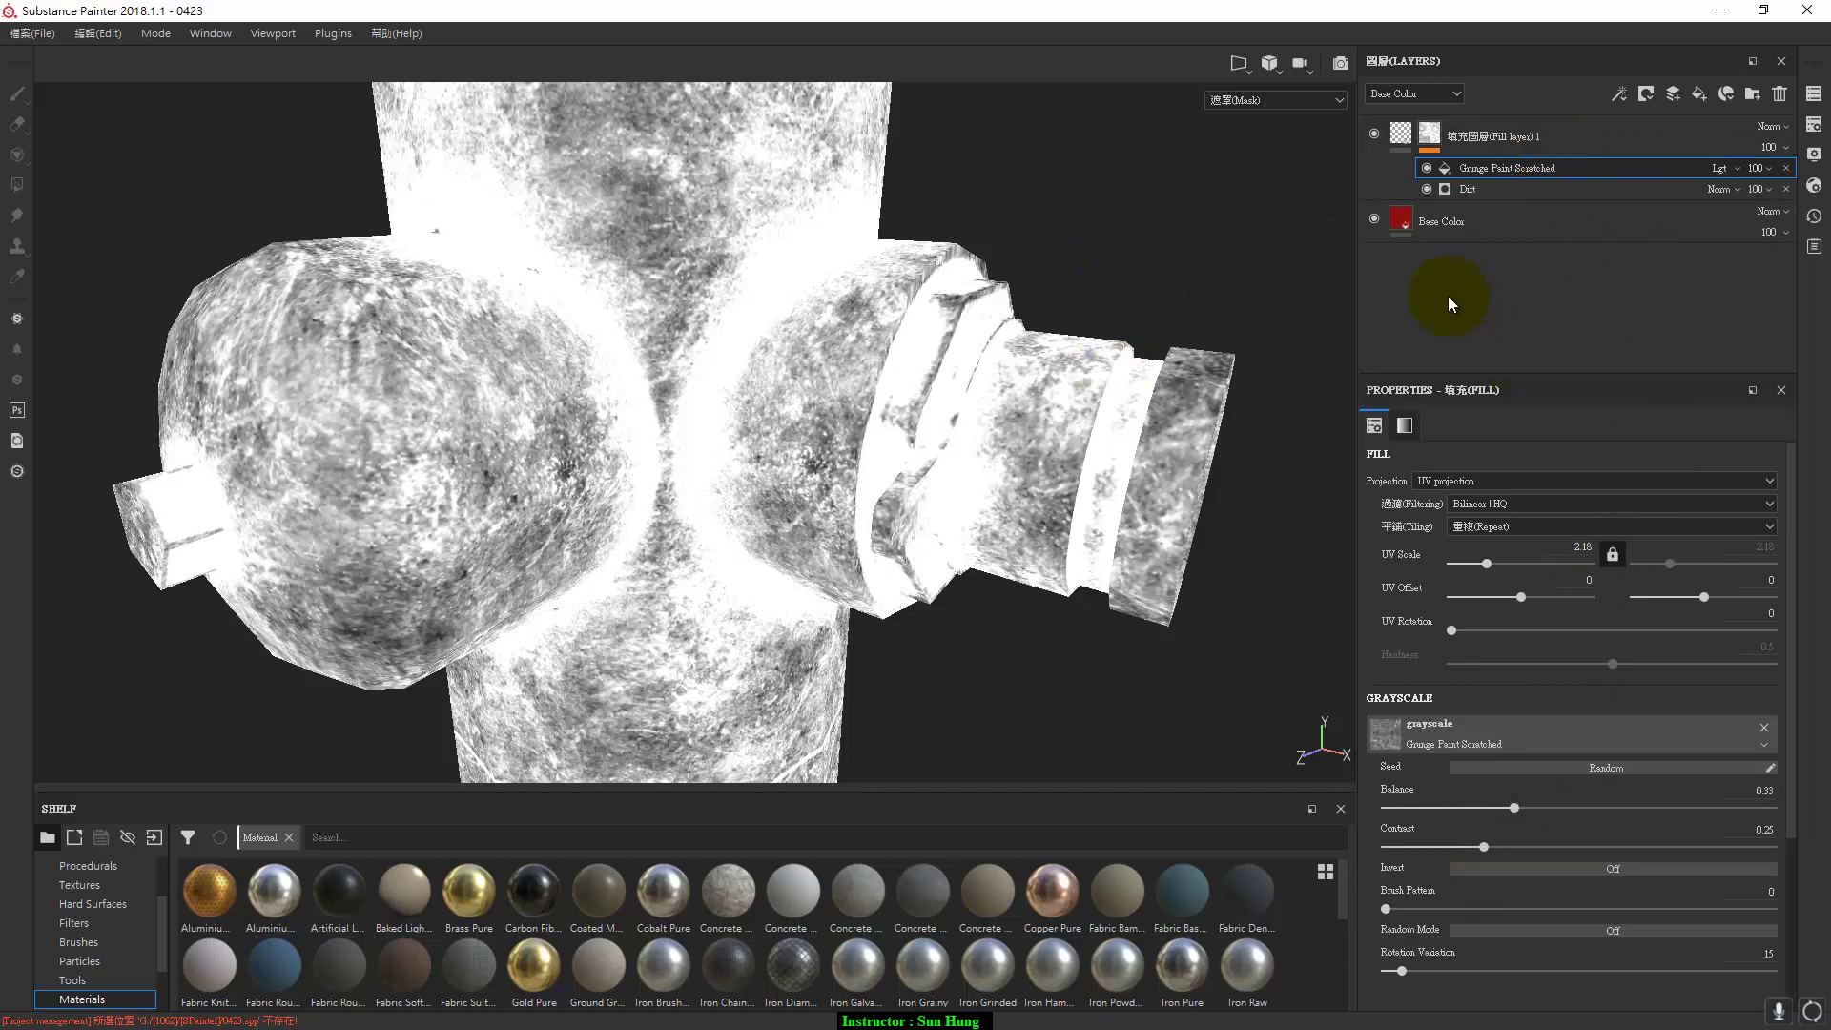
key(m)
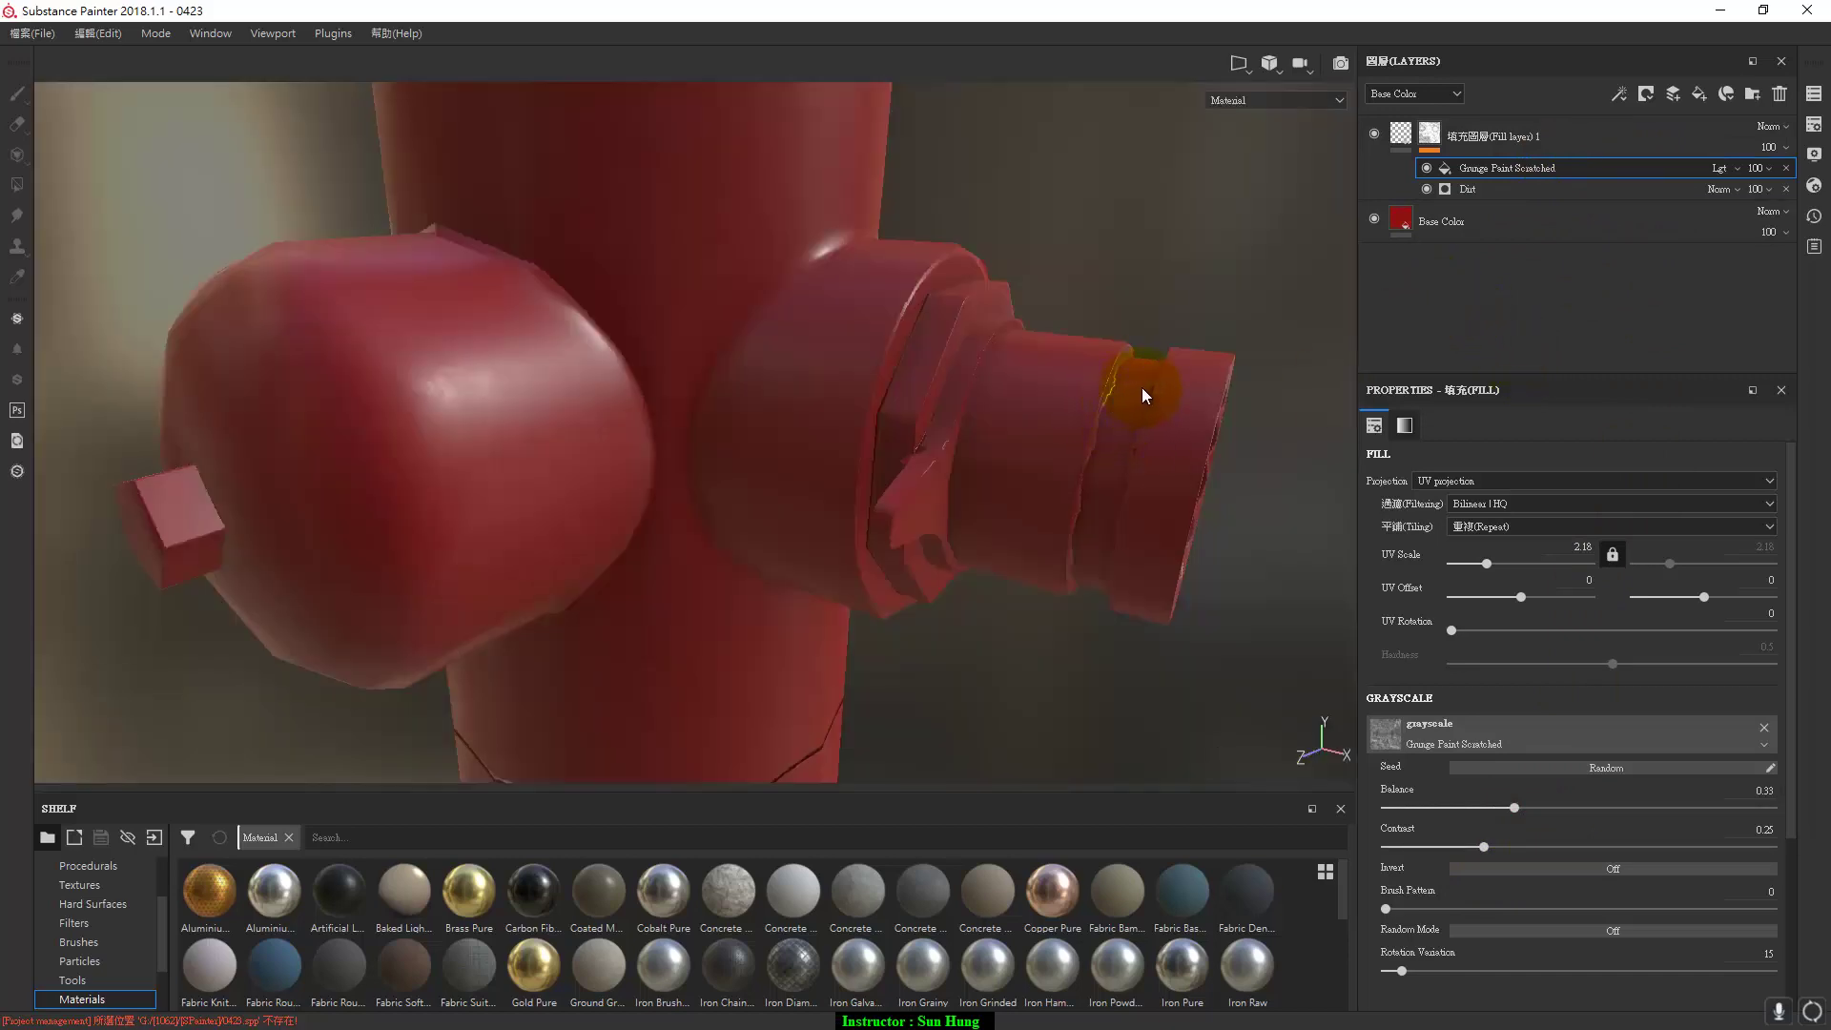
Lower the fill layer's roughness to 0.3683 and rename the layer Rough.
click(1396, 139)
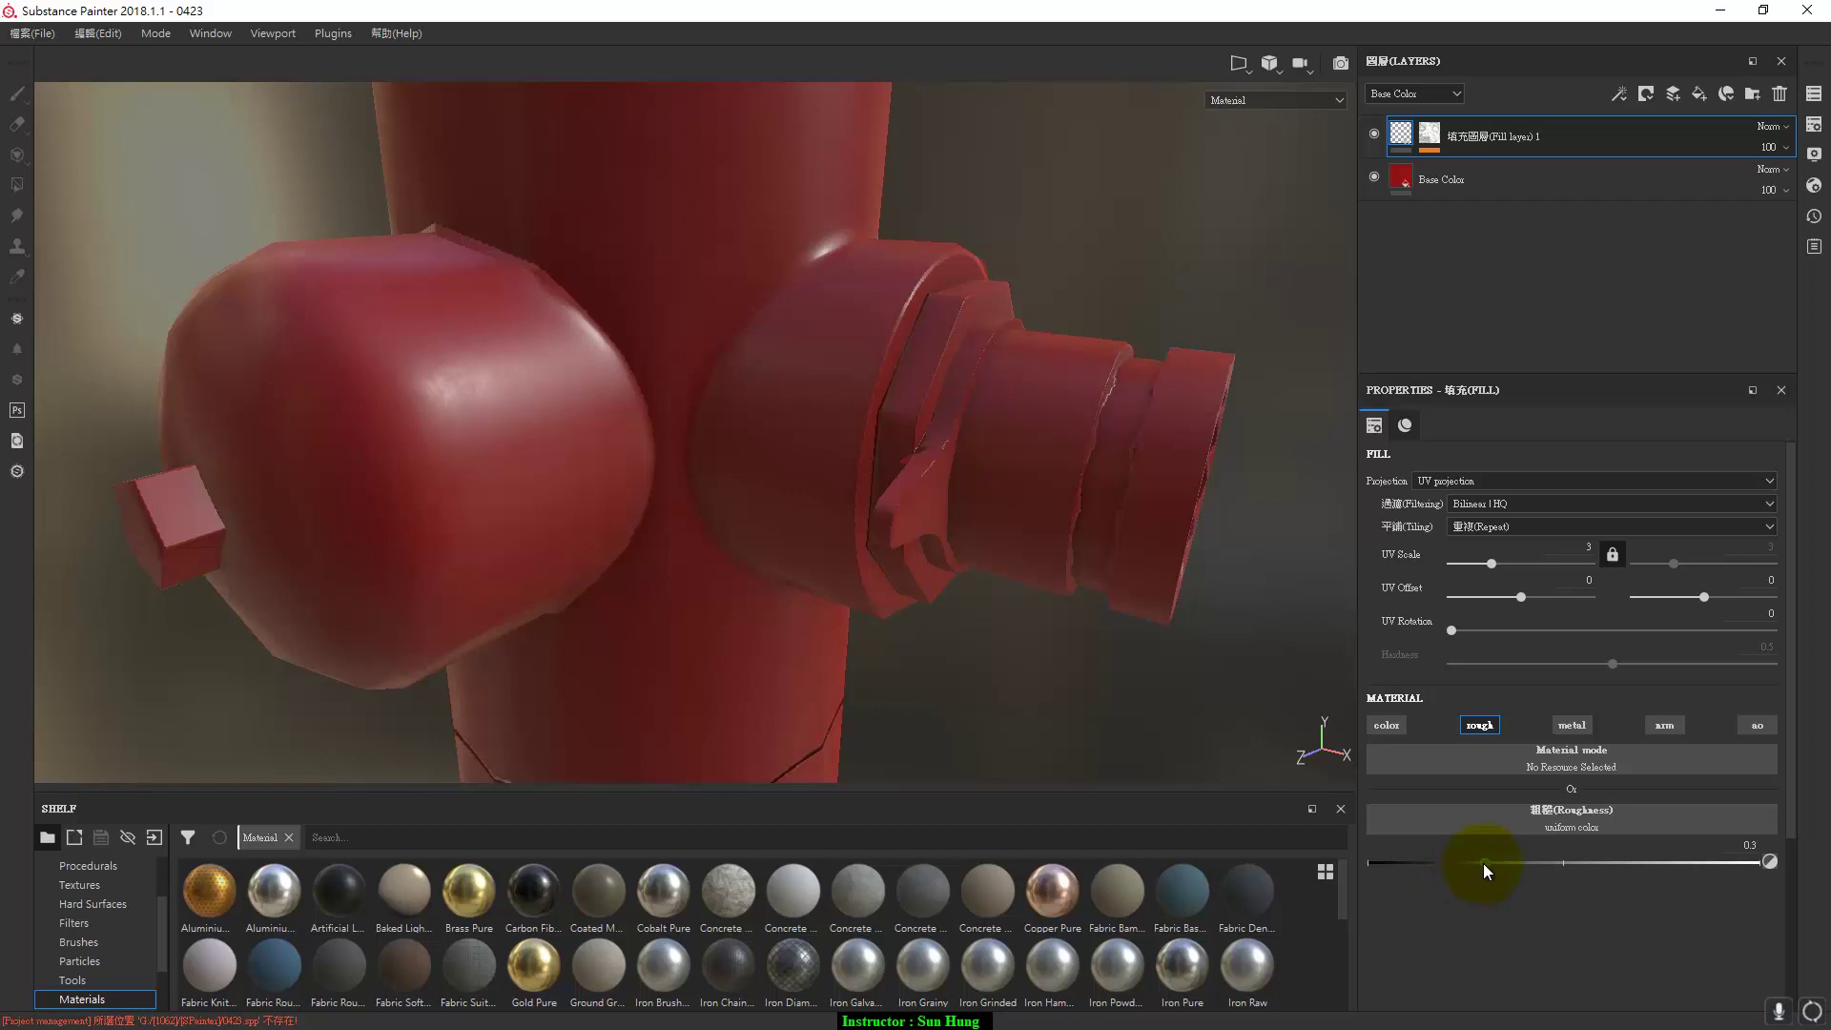
mouse_move(1483, 862)
mouse_down()
mouse_move(1278, 883)
mouse_move(1455, 930)
mouse_move(1370, 937)
mouse_move(1782, 918)
mouse_move(1512, 917)
mouse_up()
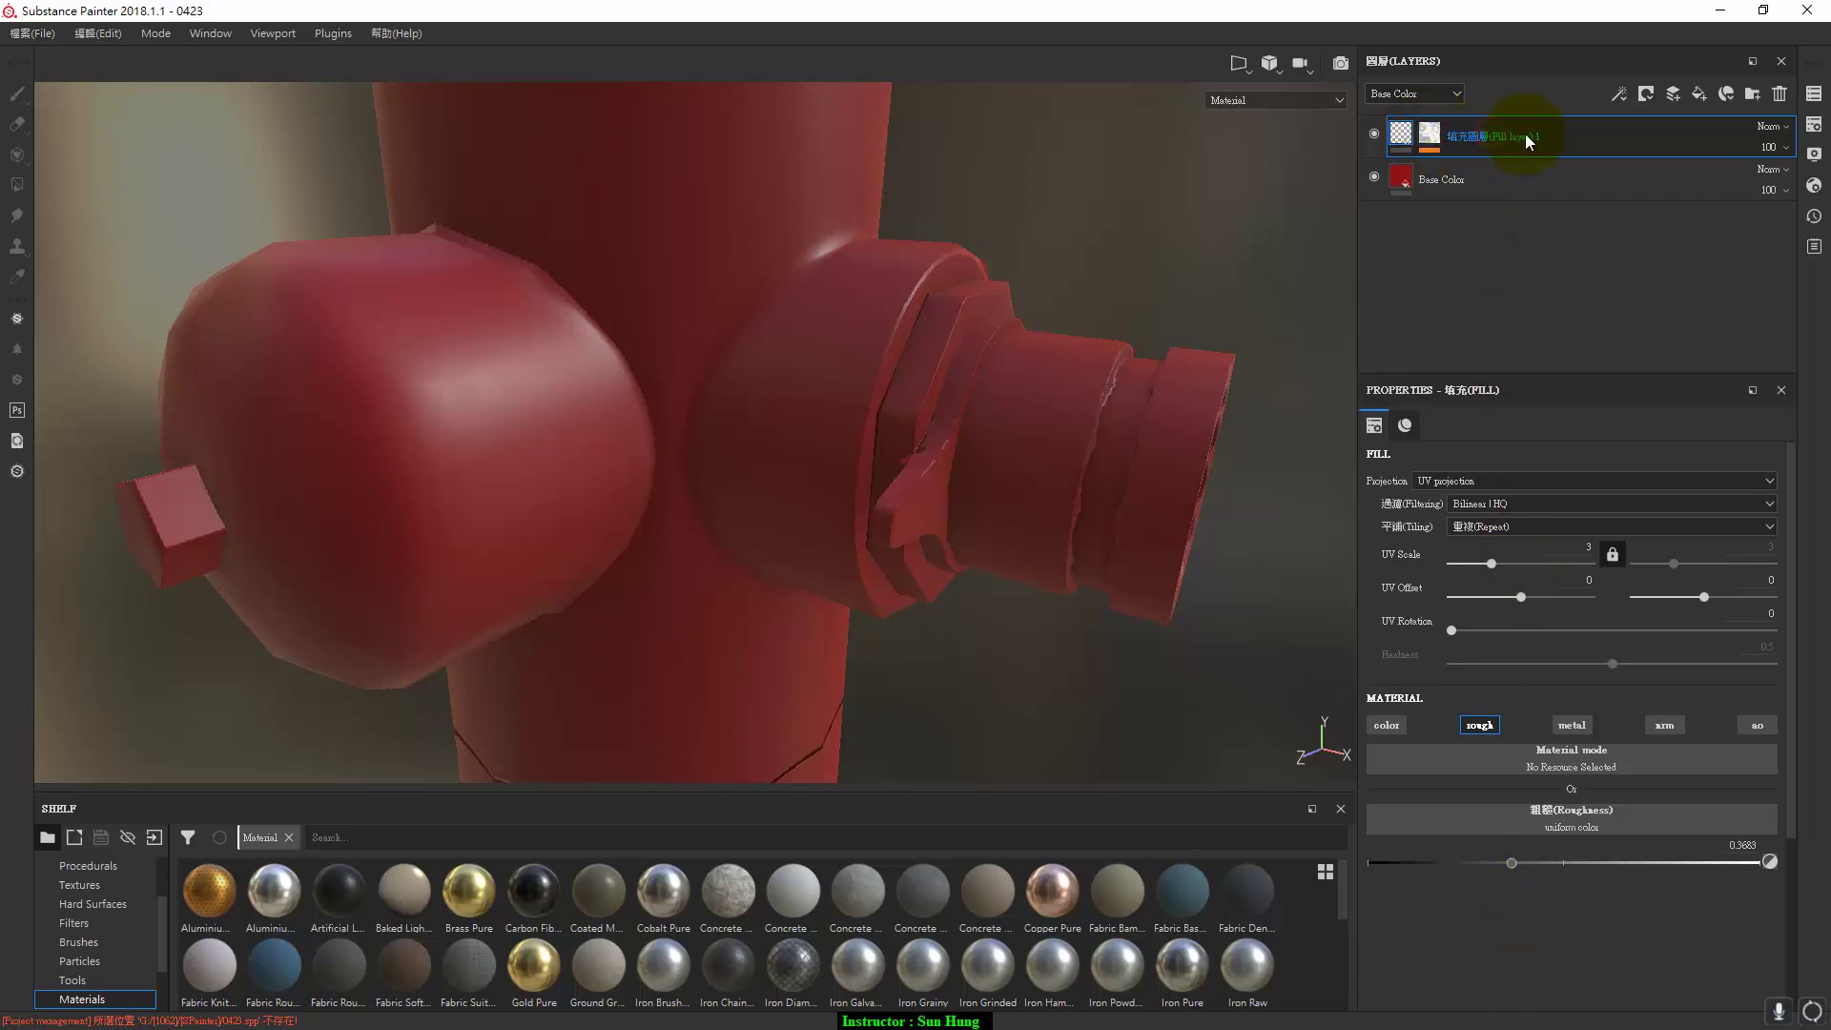
double_click(1487, 140)
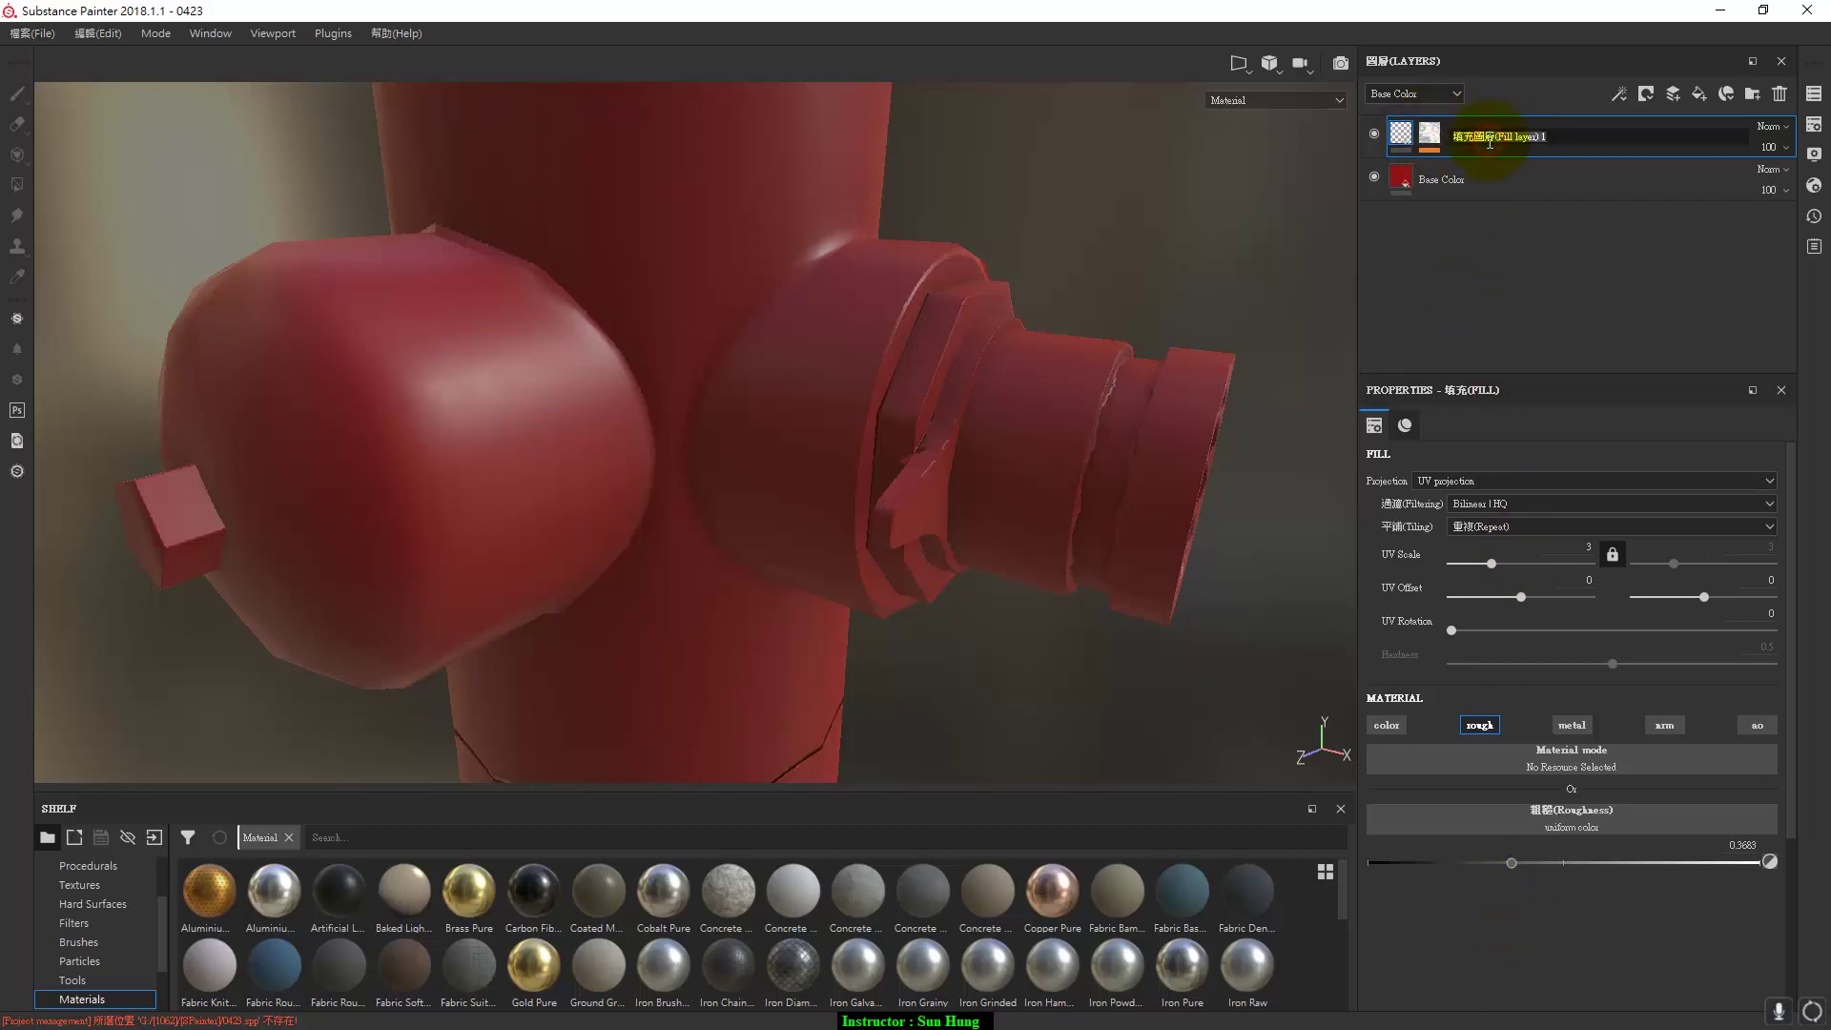
text(Rough)
key(Return)
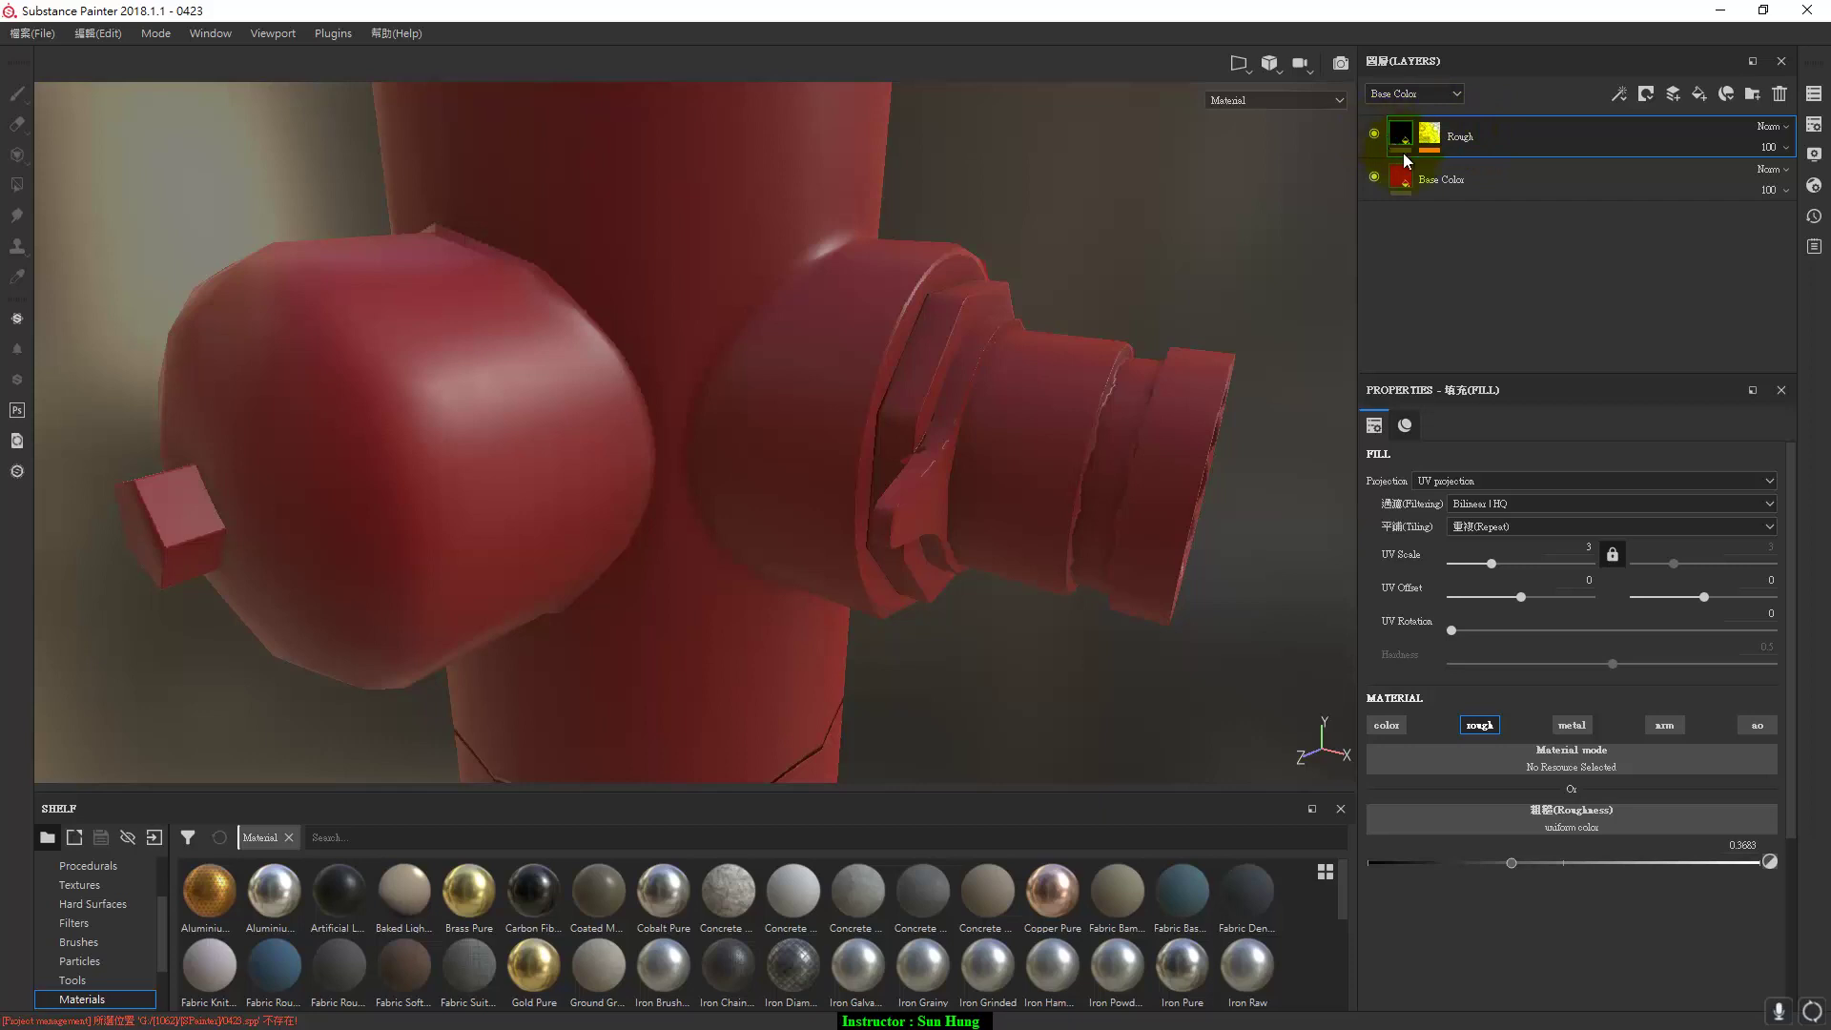
Set the Rough layer's roughness to 0.2459 and add a new fill layer above Base Color.
drag(1507, 861, 1329, 896)
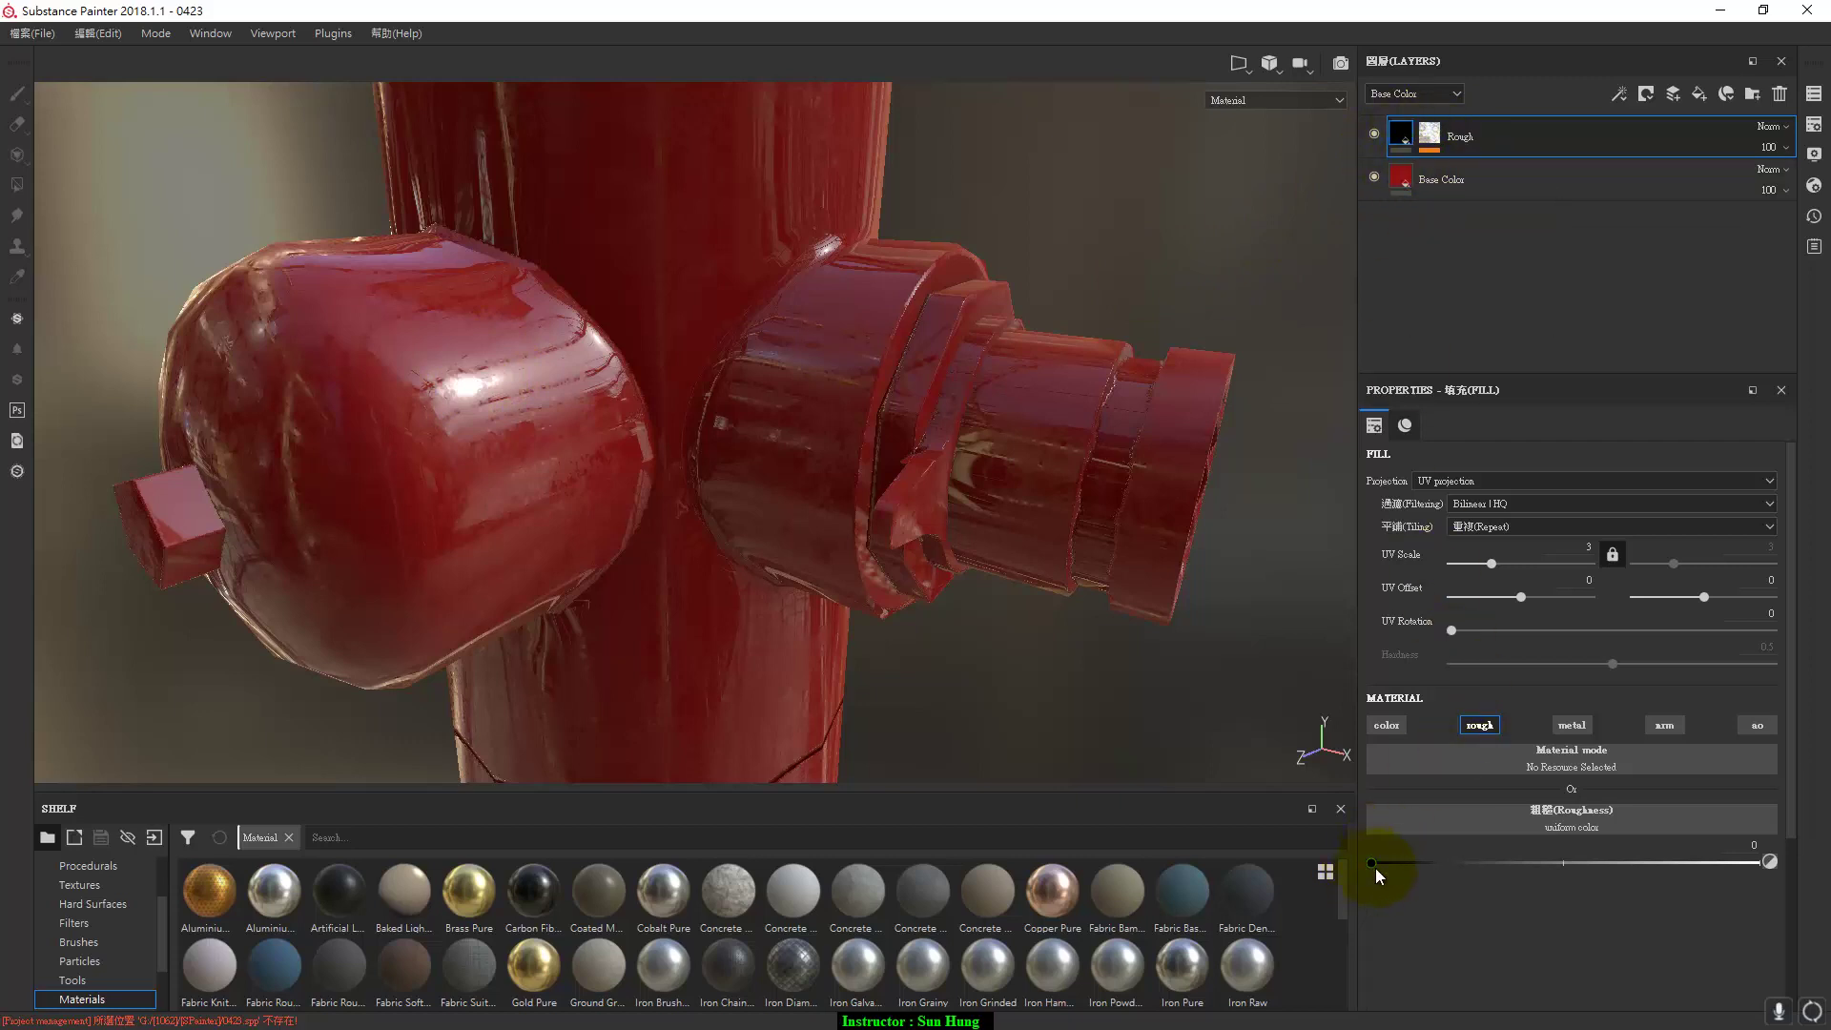
mouse_move(1373, 864)
mouse_down()
mouse_move(1589, 859)
mouse_move(1461, 885)
mouse_up()
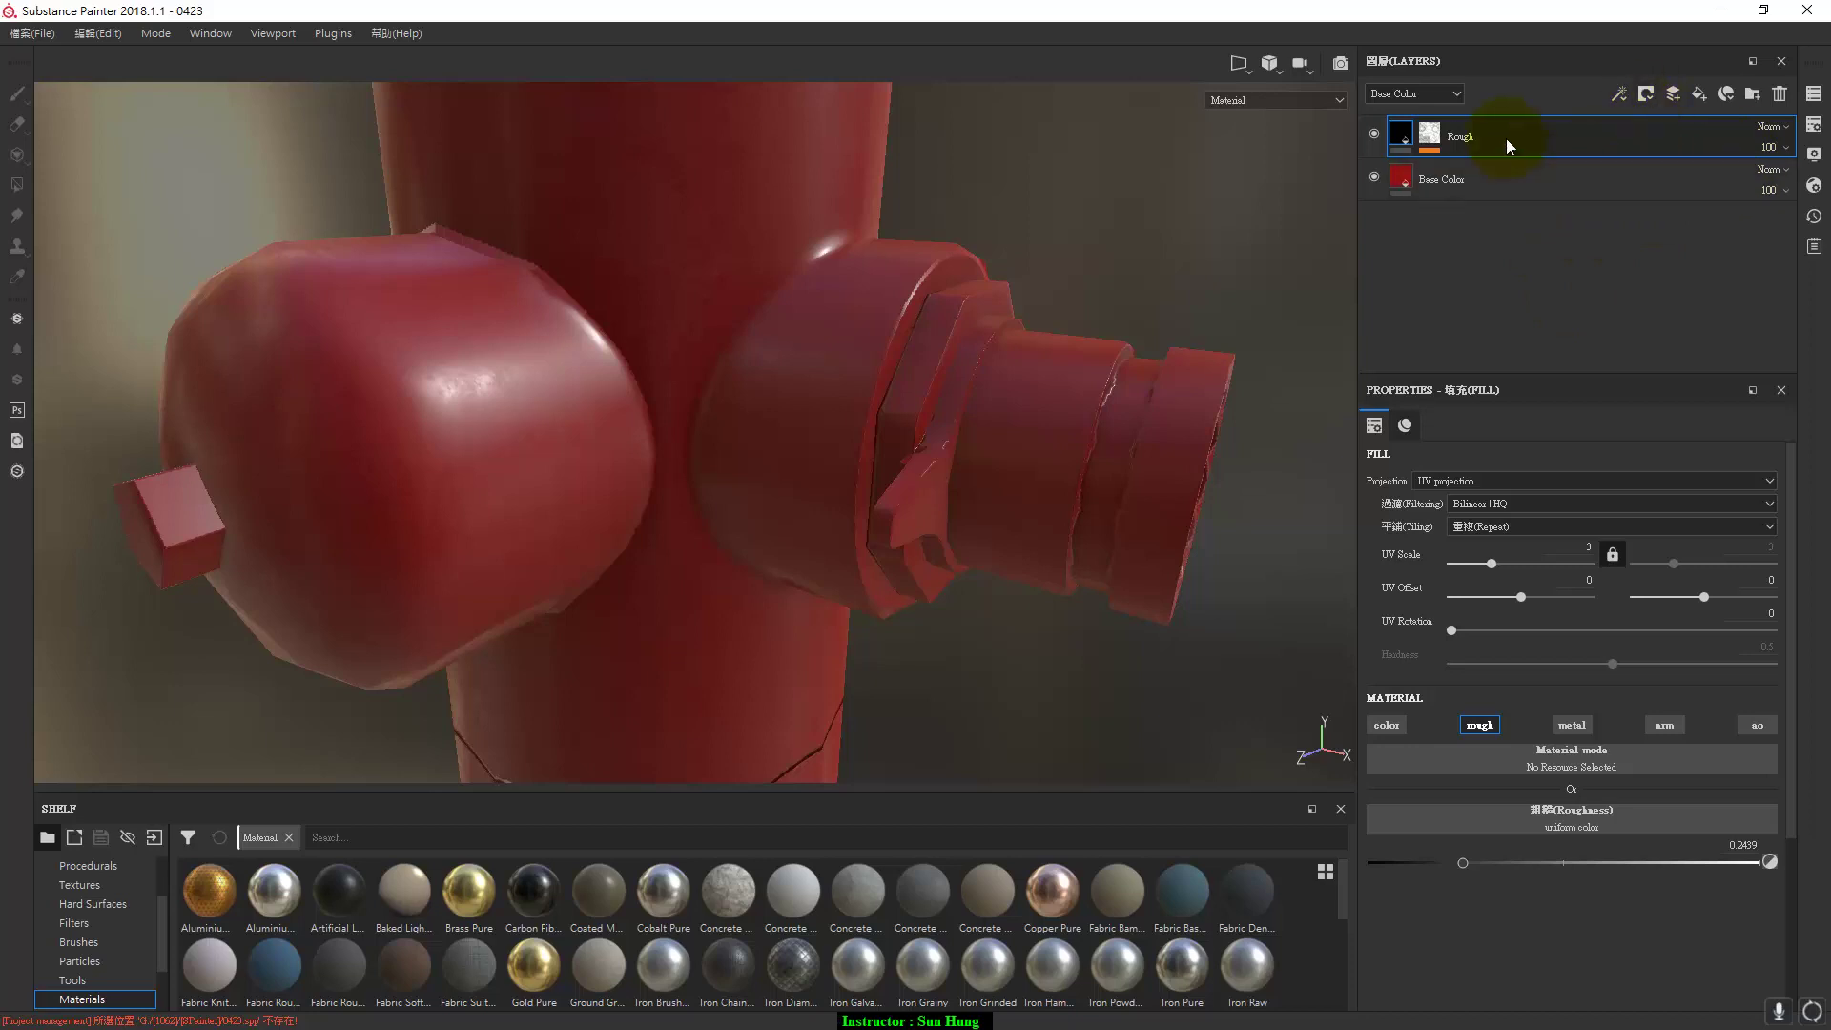
click(1550, 187)
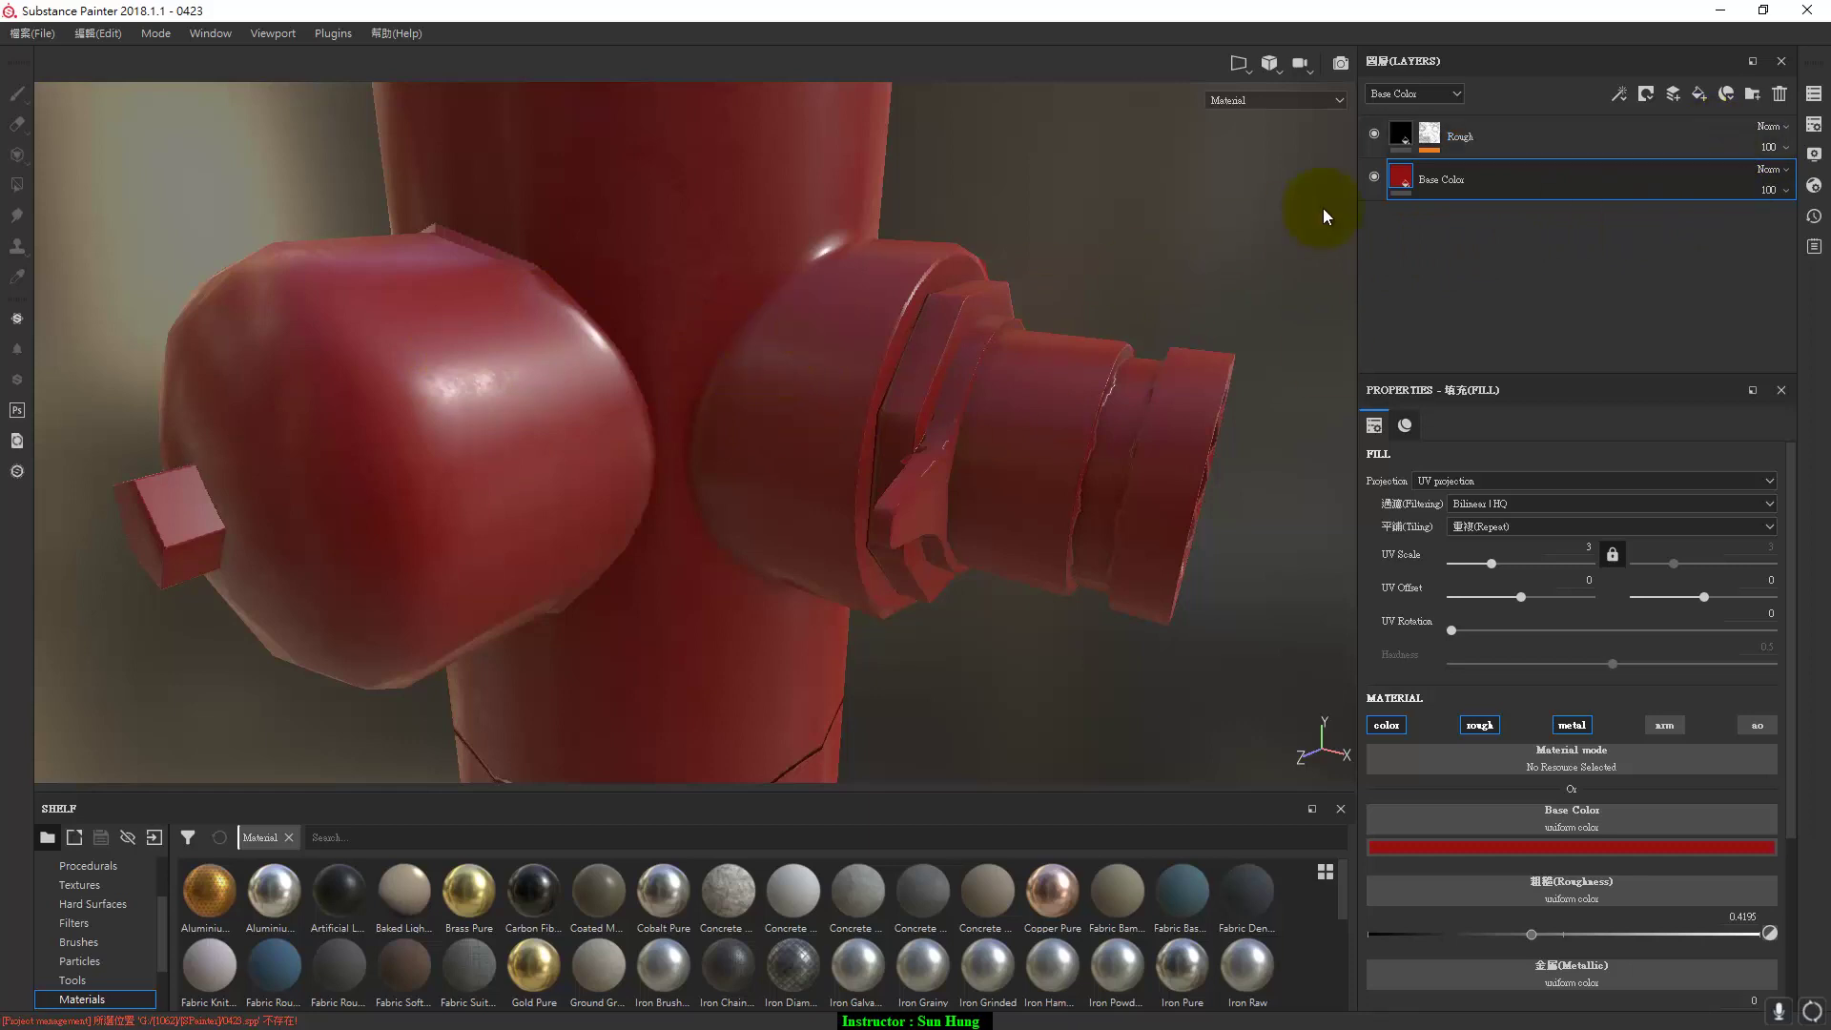
click(1701, 94)
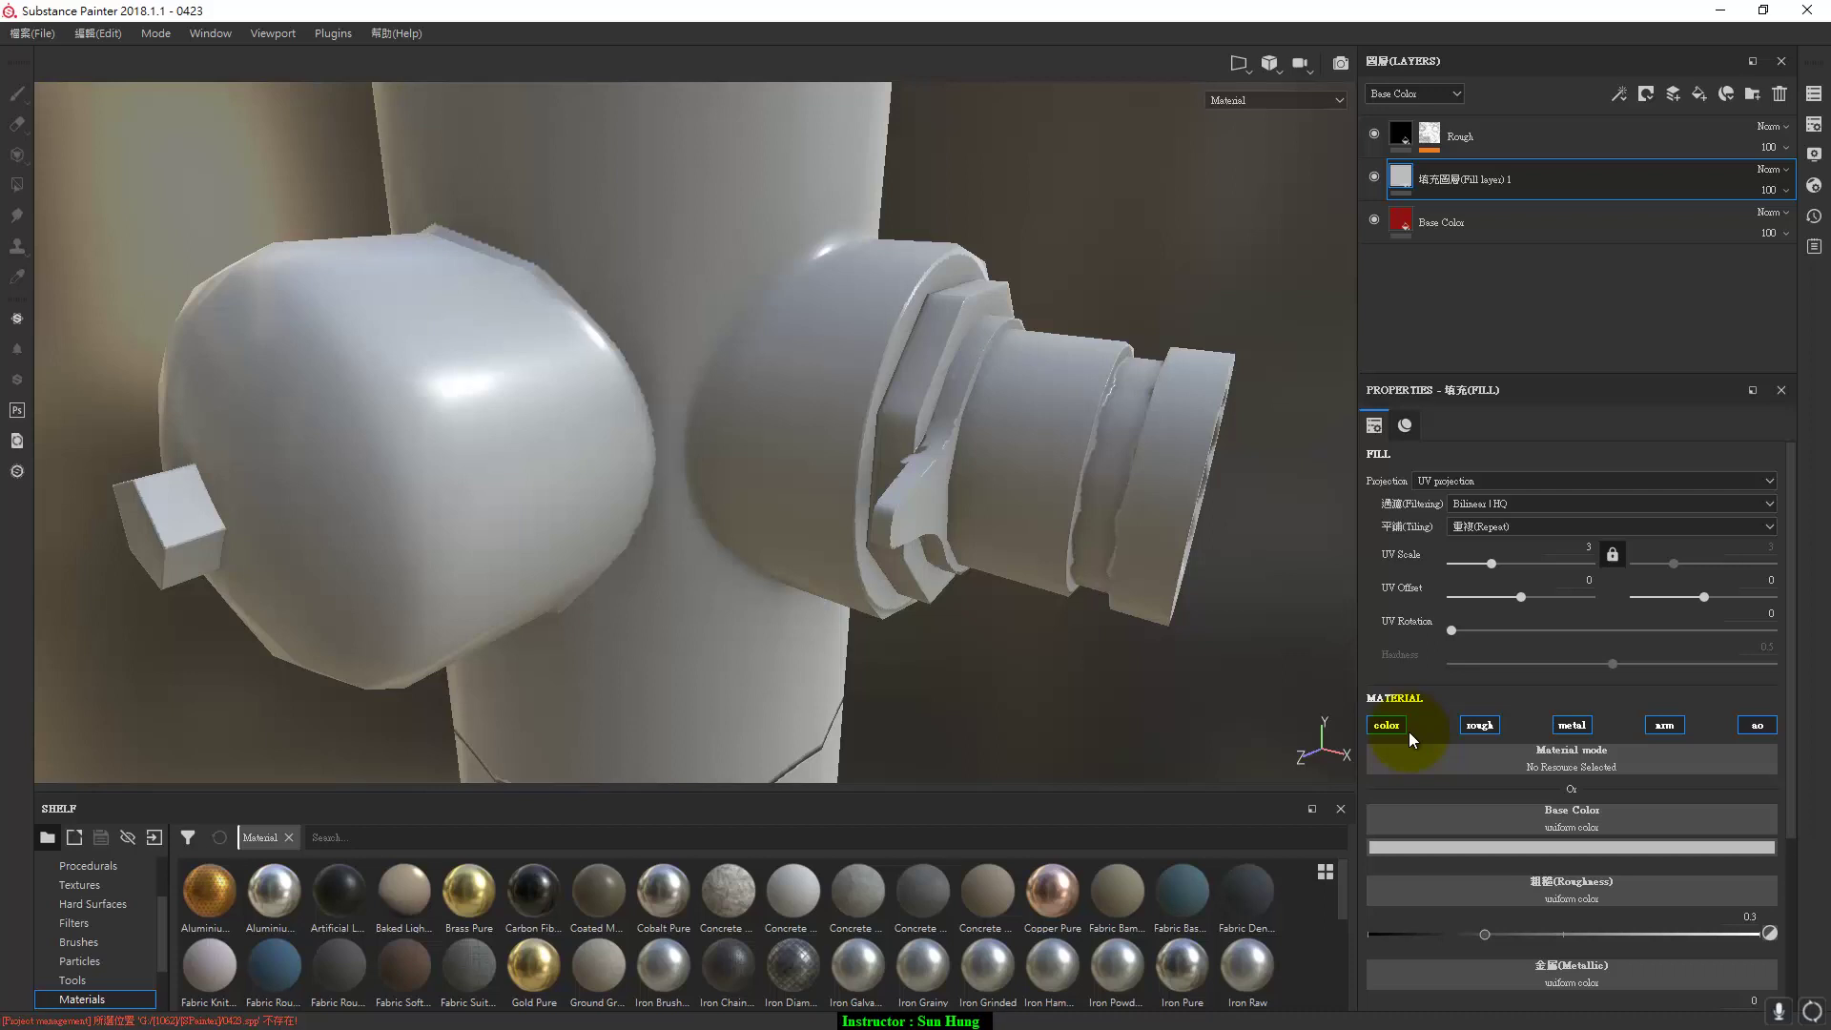
Limit the new fill layer to roughness only by disabling its color, metal, normal and AO channels.
click(1382, 728)
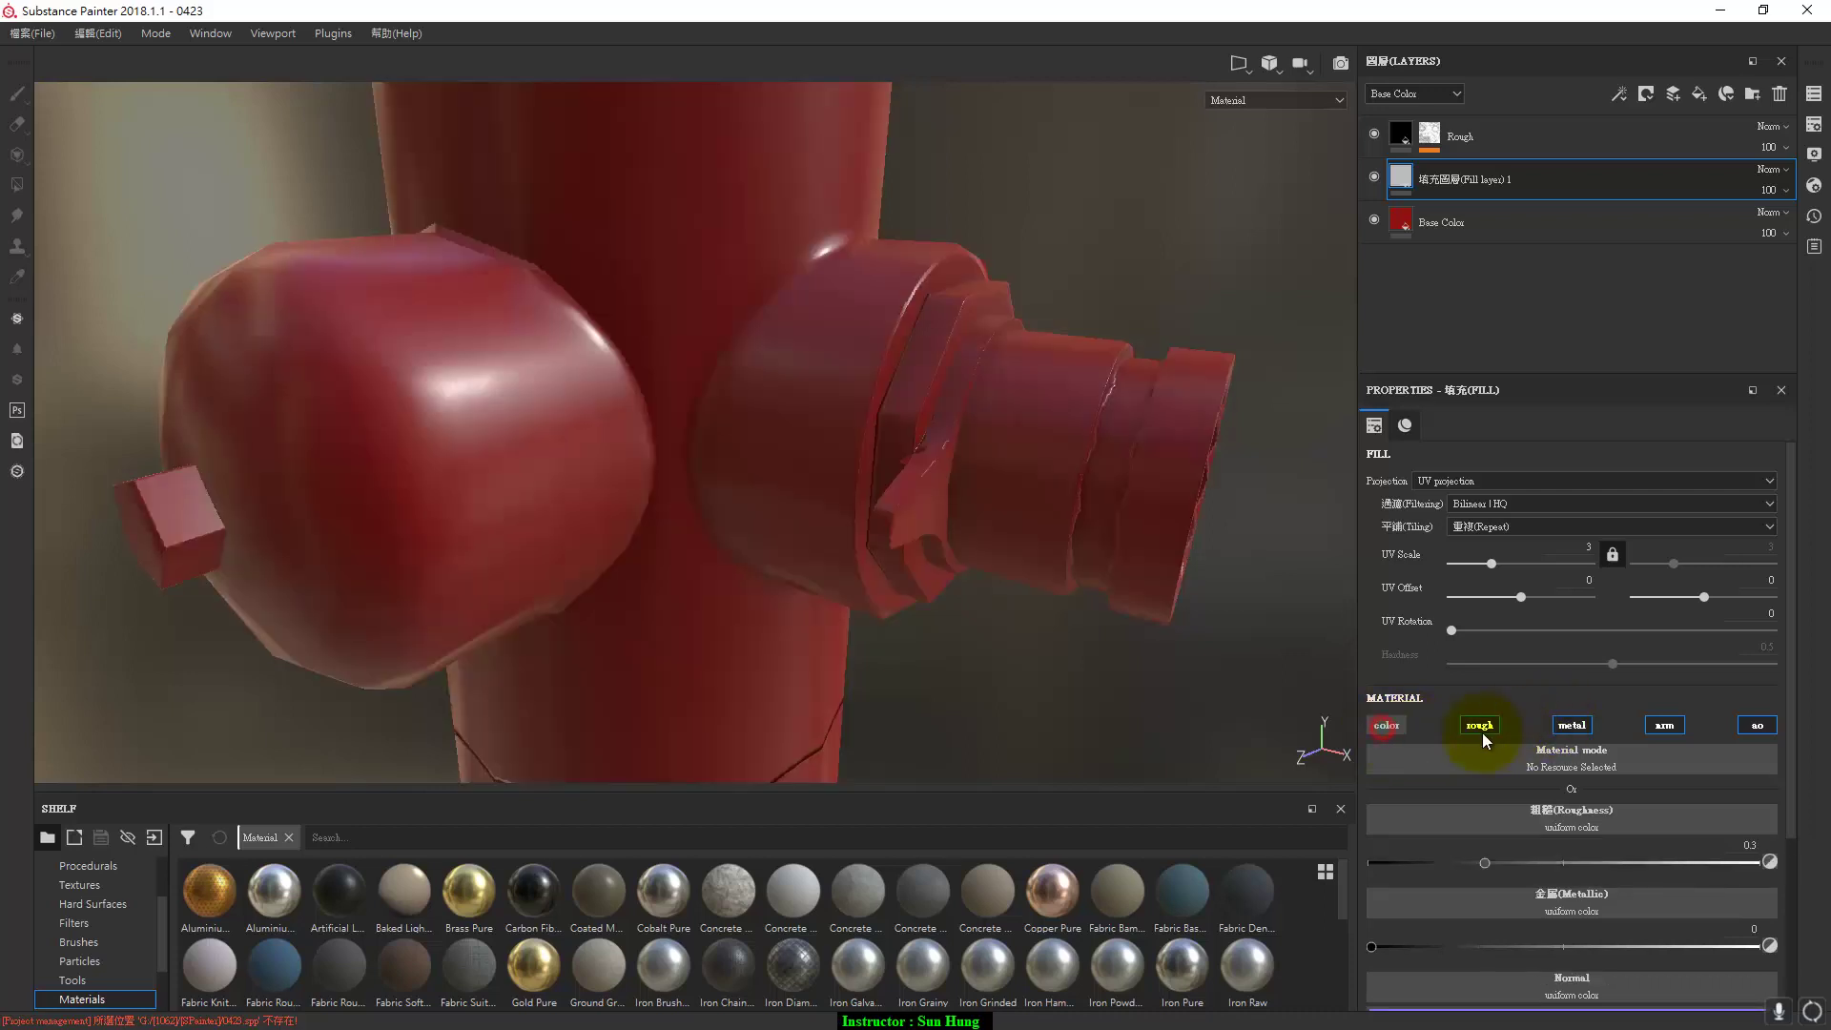
click(1583, 726)
click(1664, 726)
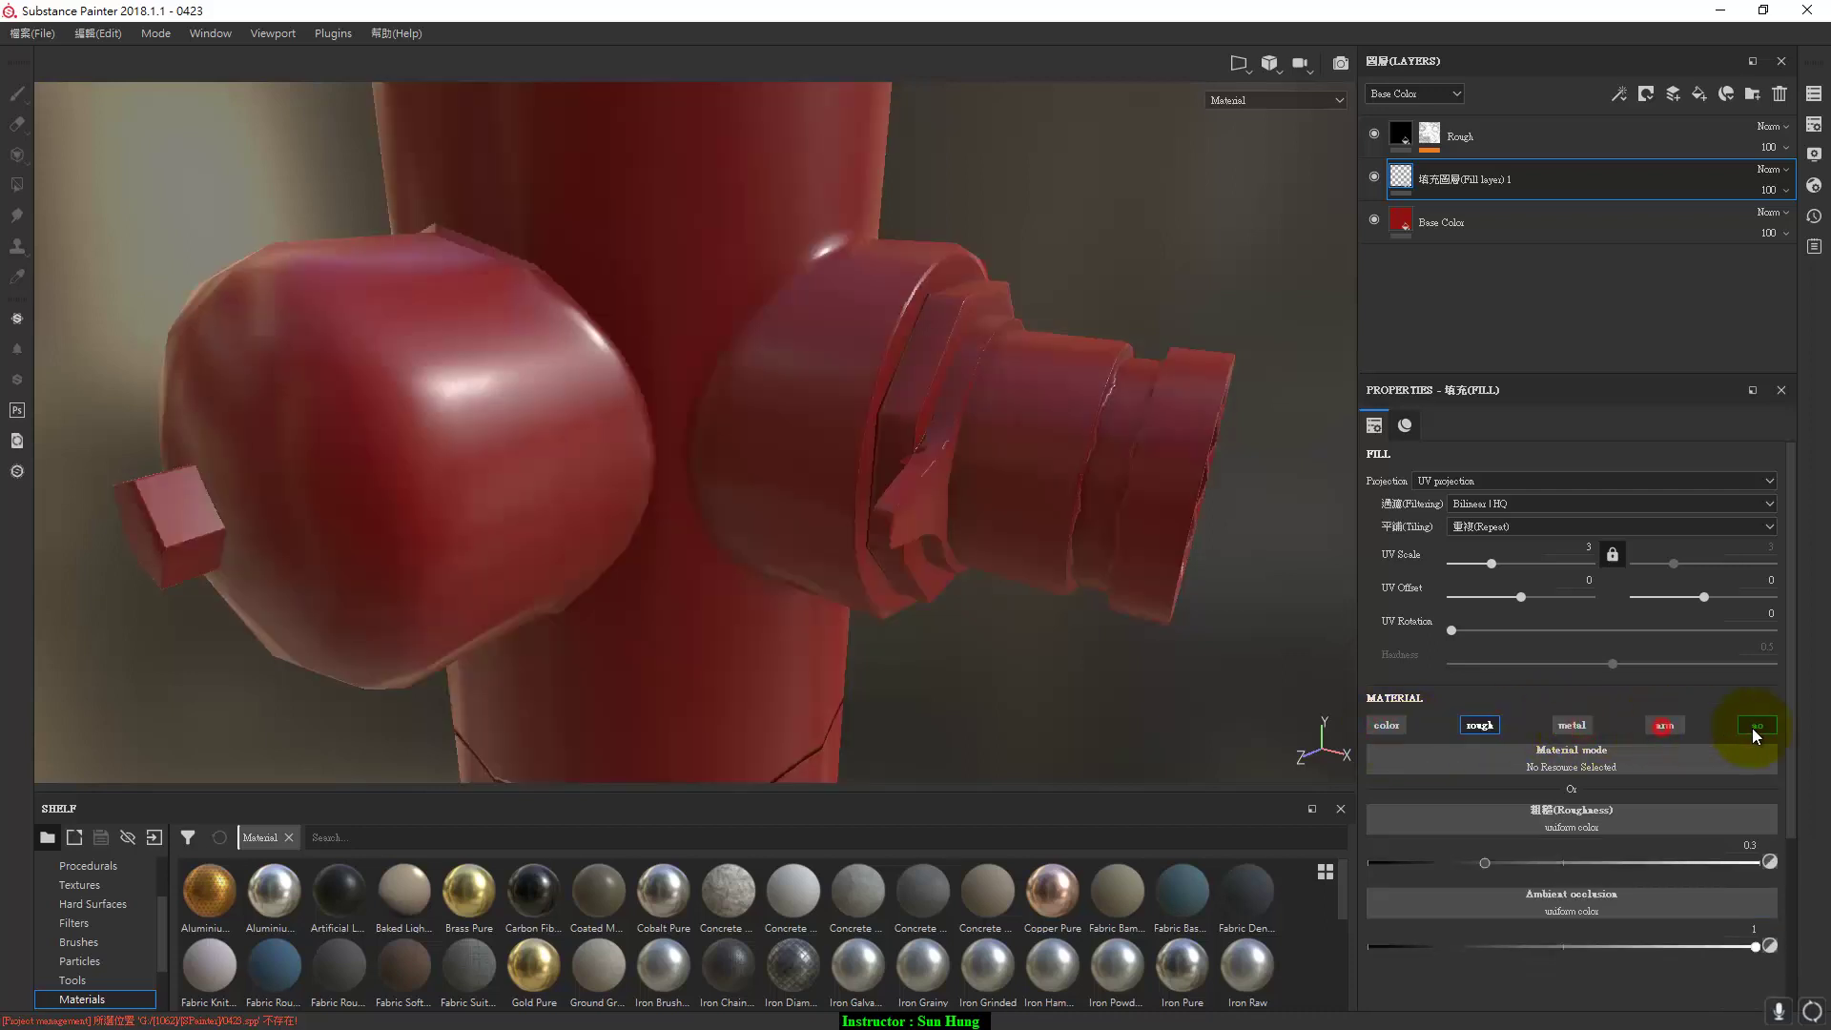
click(1762, 726)
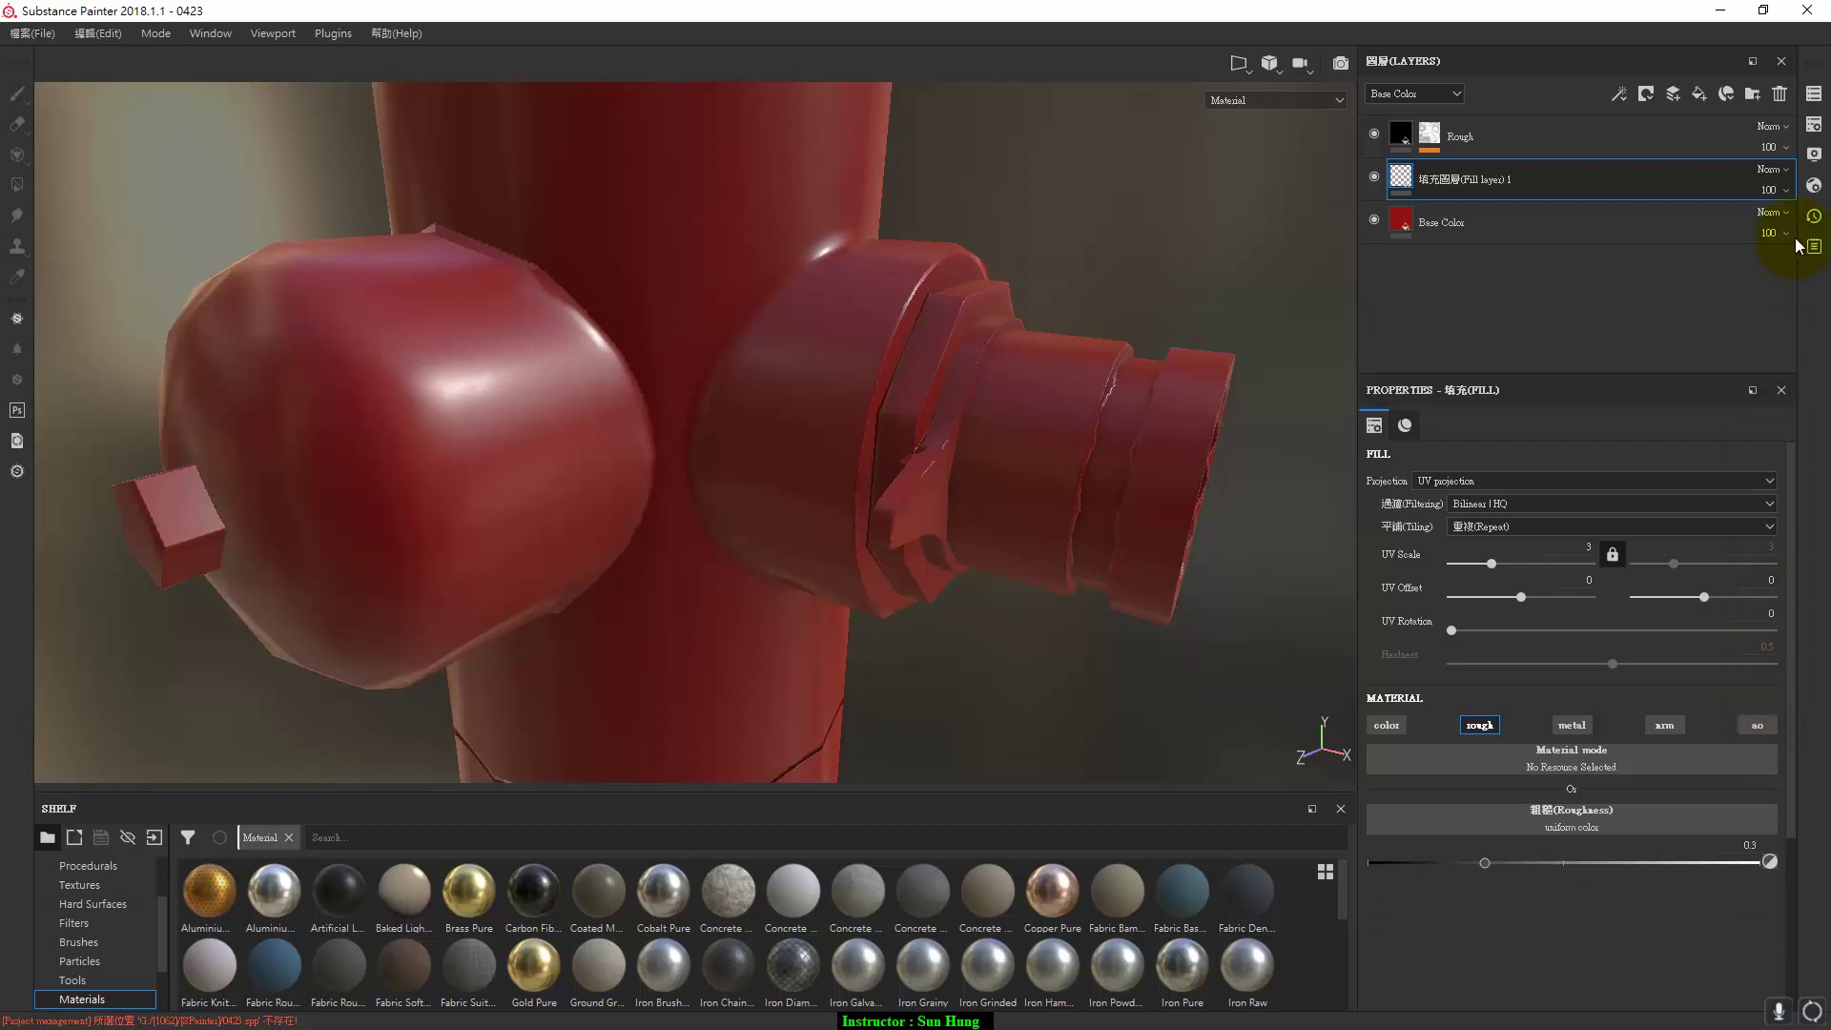
click(1816, 132)
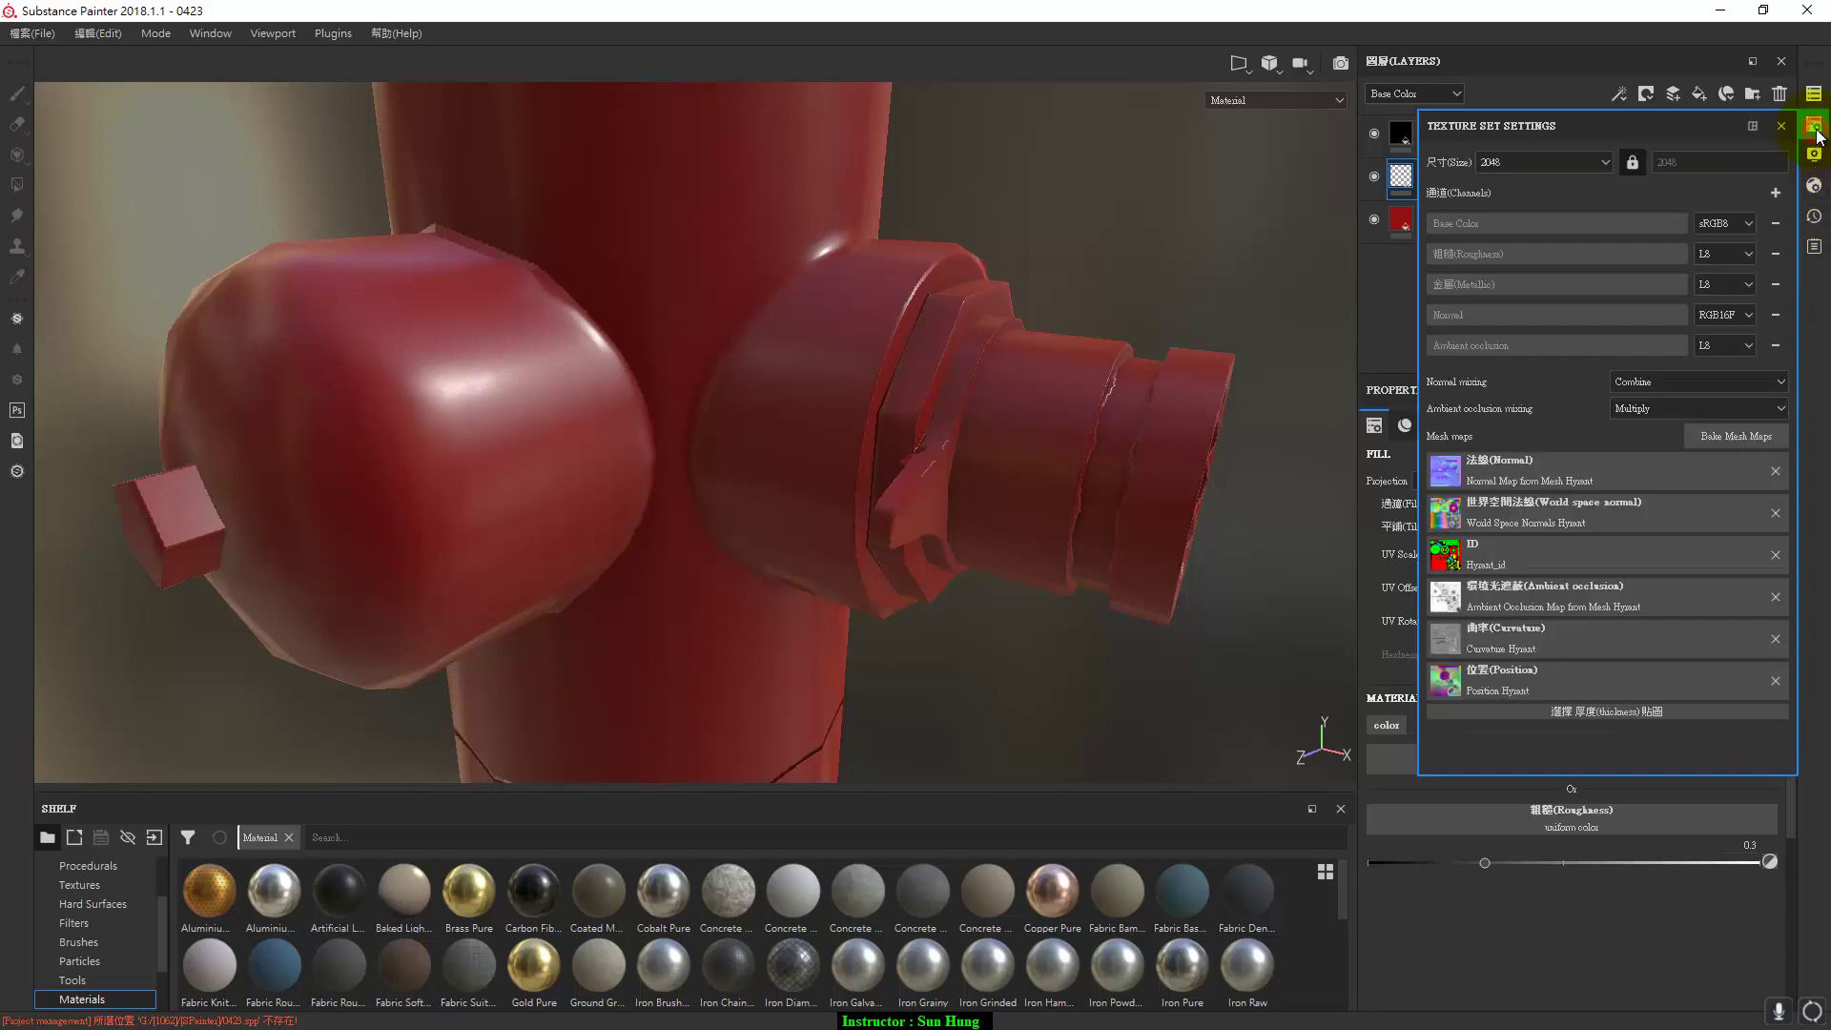
Add a Height channel to the texture set's channel list.
click(1775, 192)
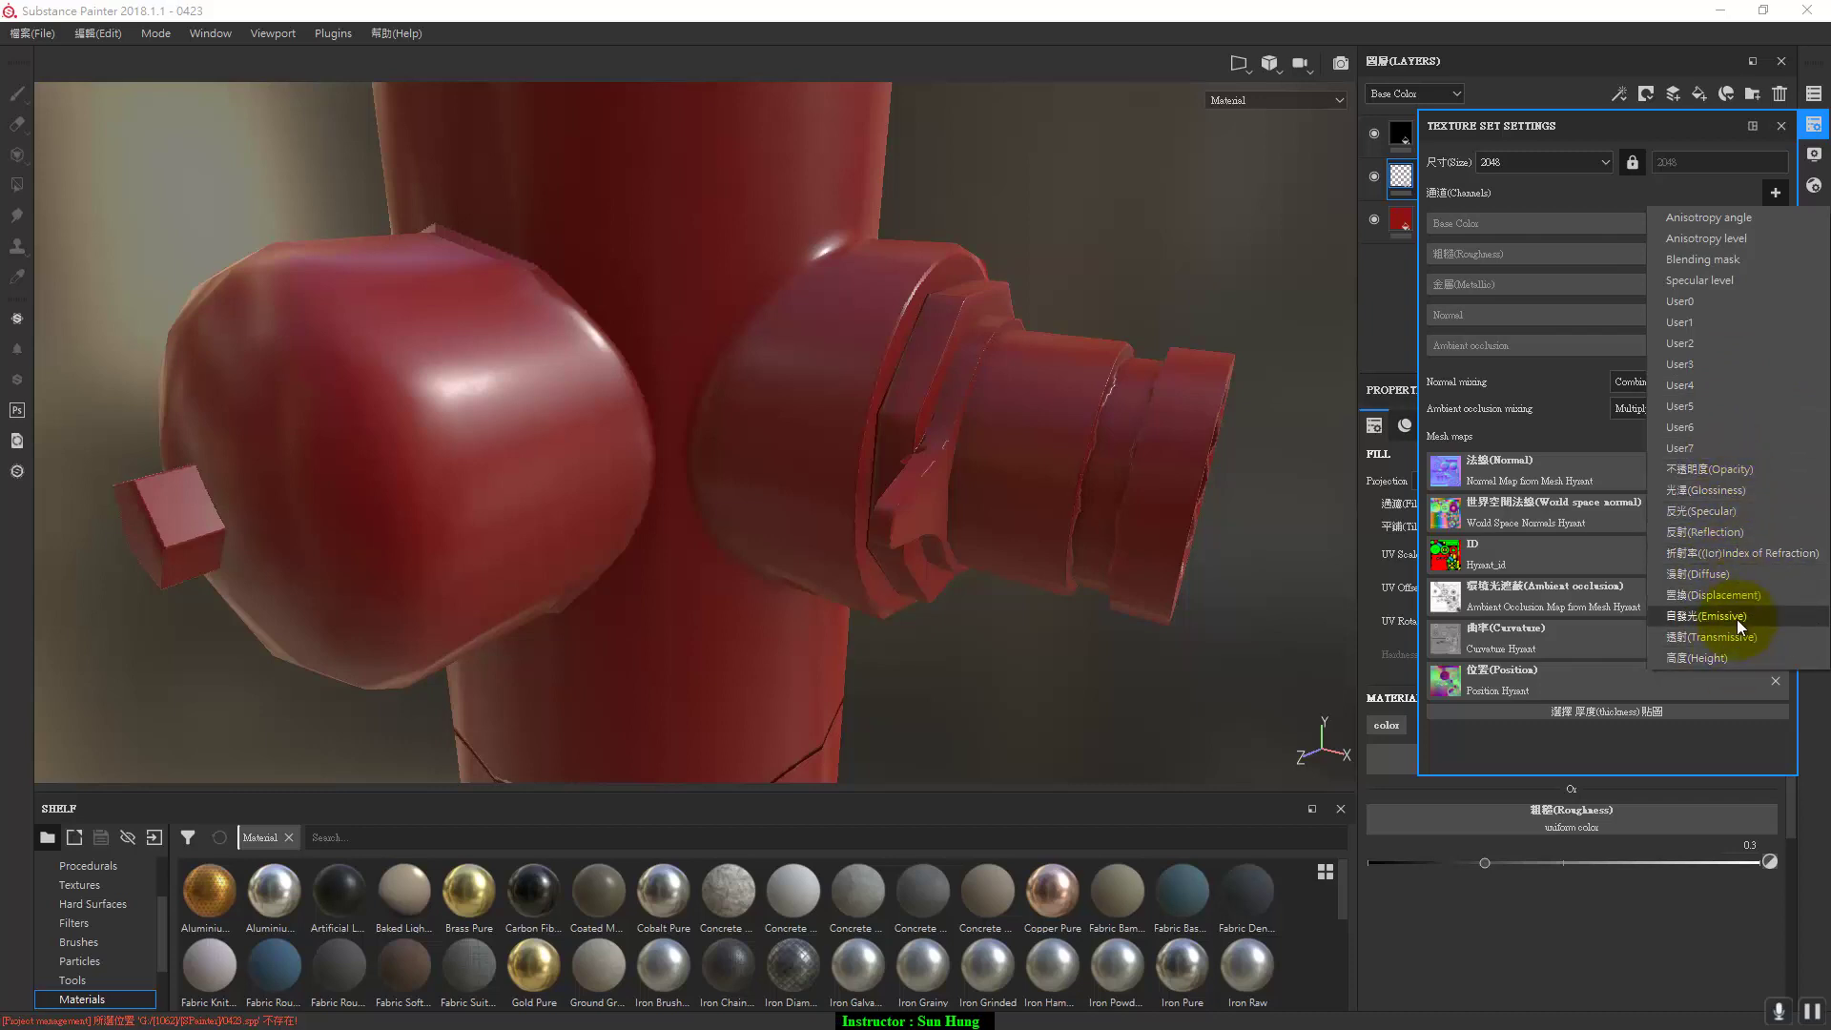
click(1730, 656)
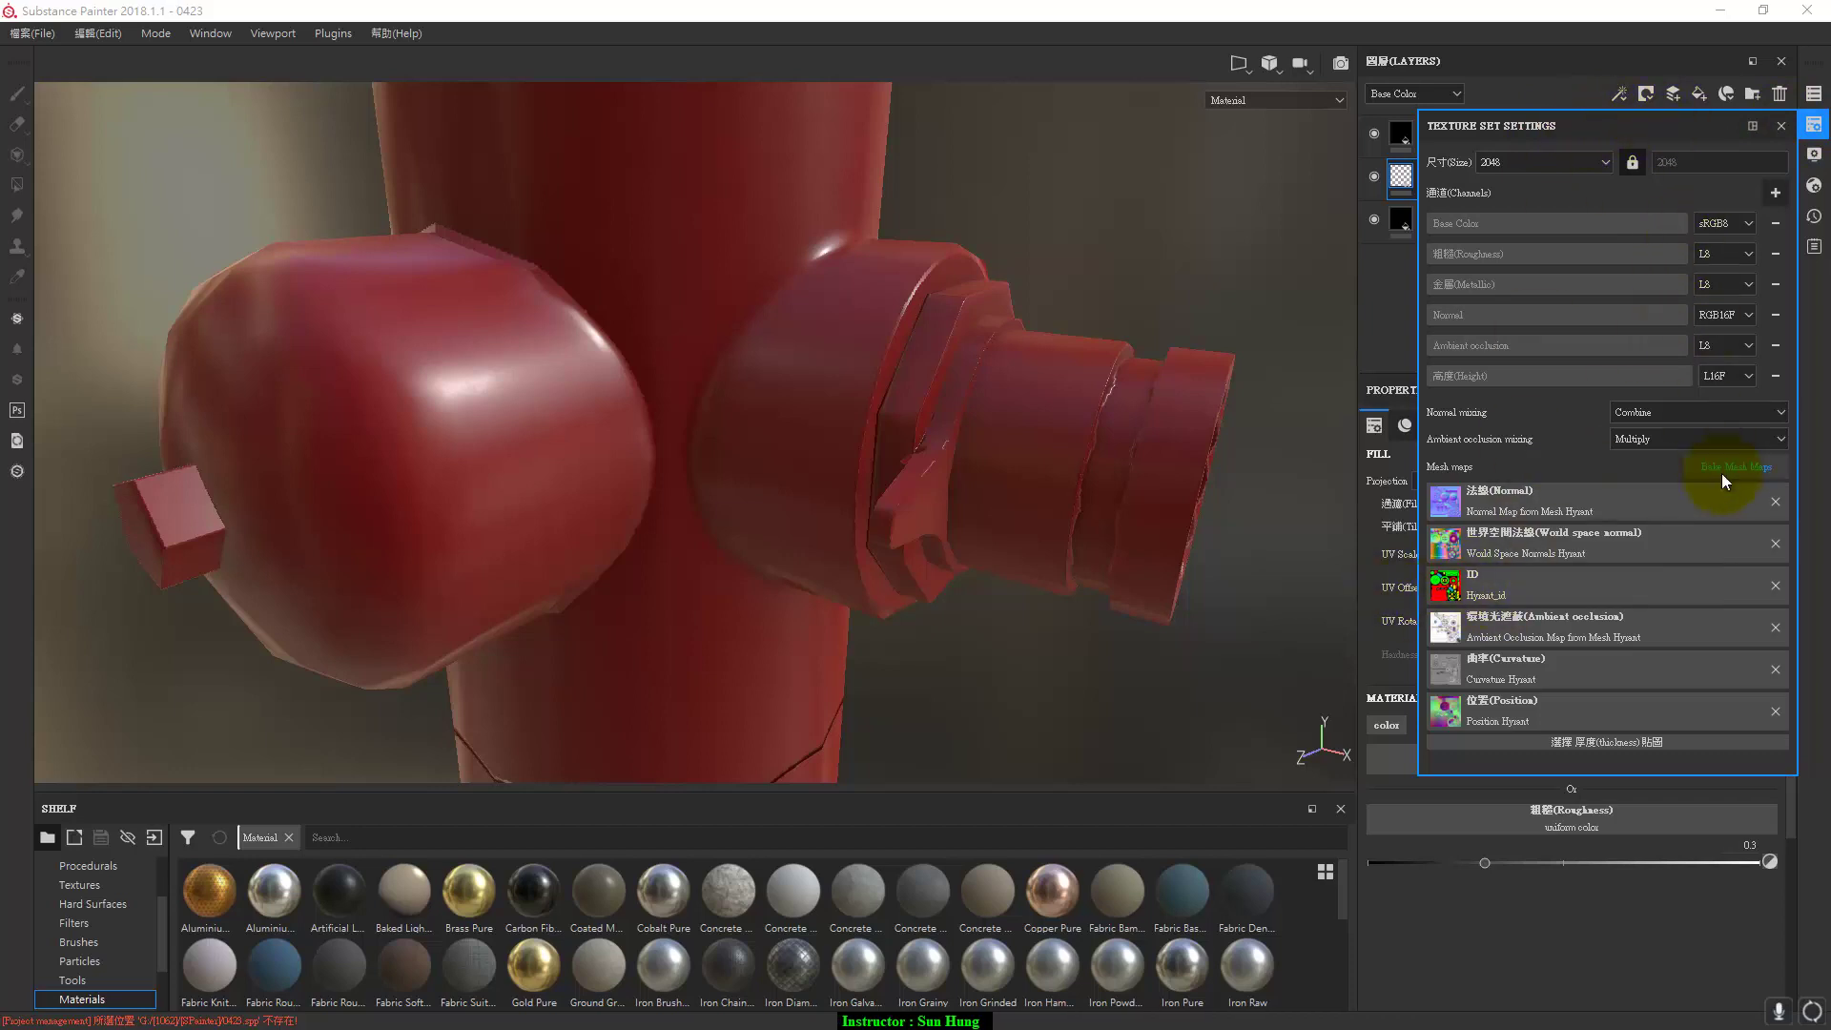
click(1747, 464)
click(1780, 126)
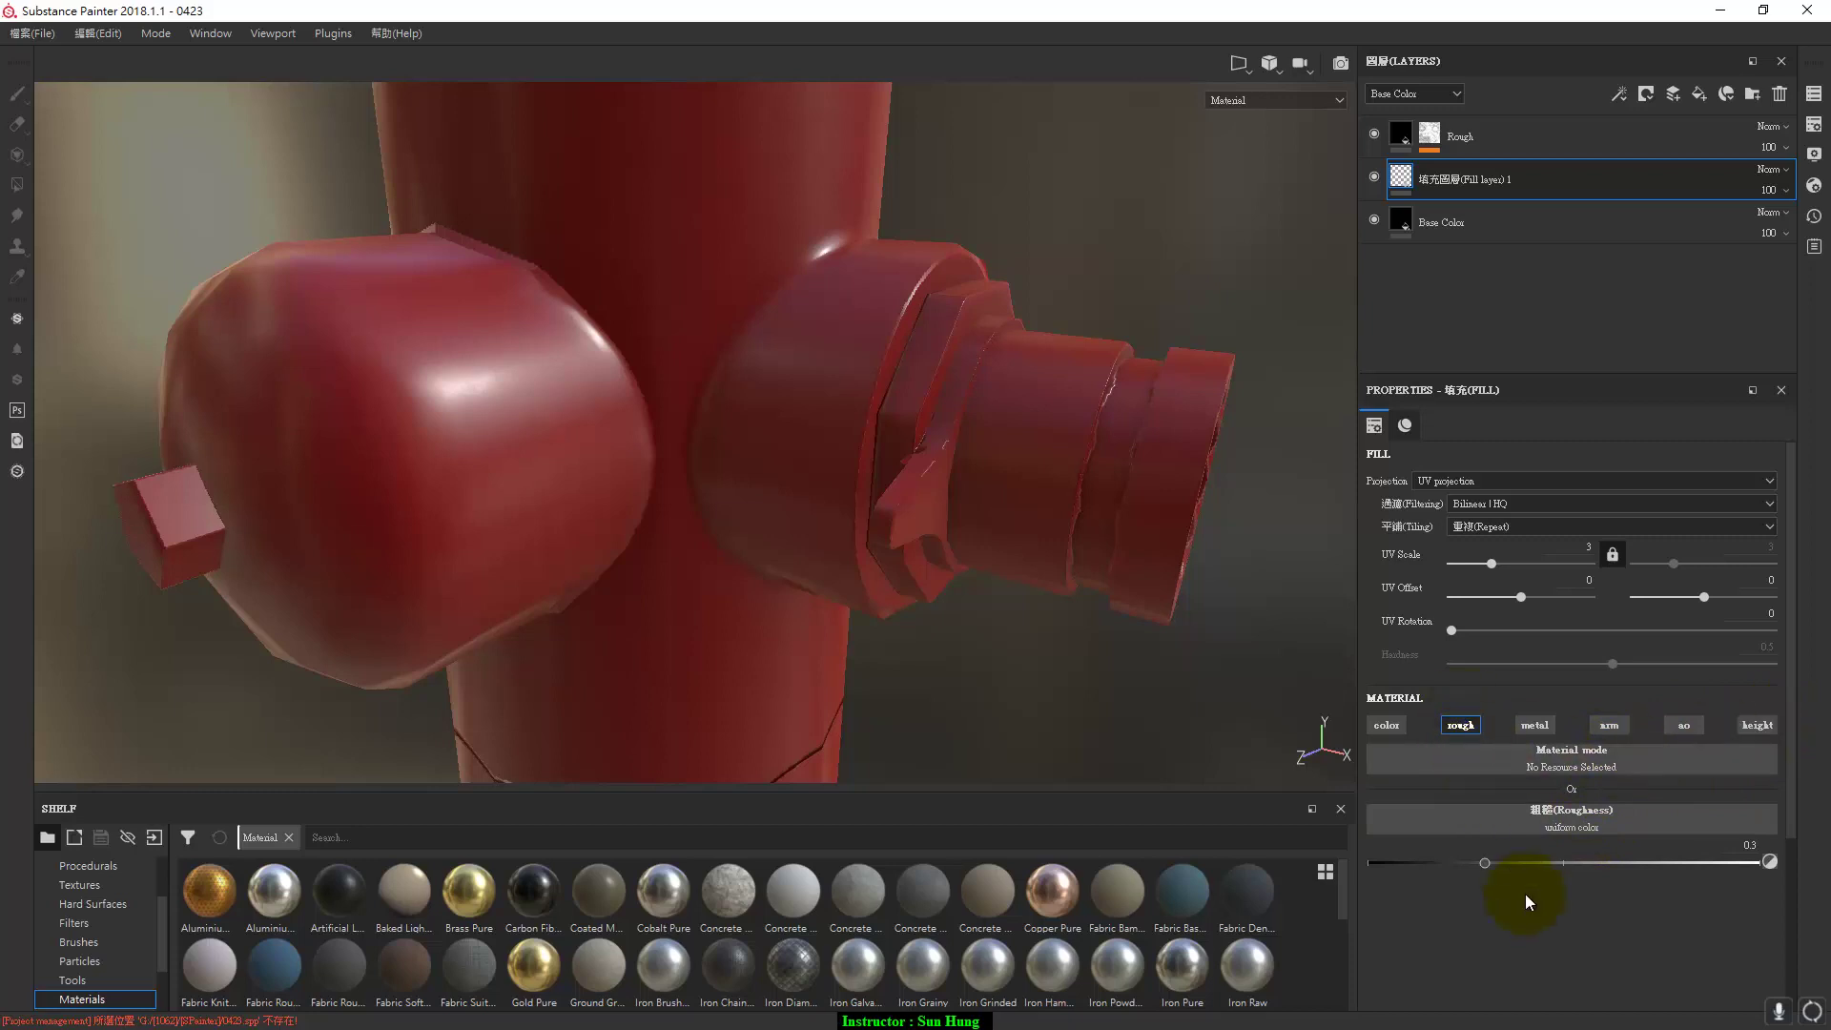
Lower the fill layer's roughness to about 0.2854 and give the layer a black mask.
mouse_move(1486, 862)
mouse_down()
mouse_move(1419, 900)
mouse_move(1631, 895)
mouse_move(1422, 904)
mouse_move(1469, 896)
mouse_up()
click(1645, 94)
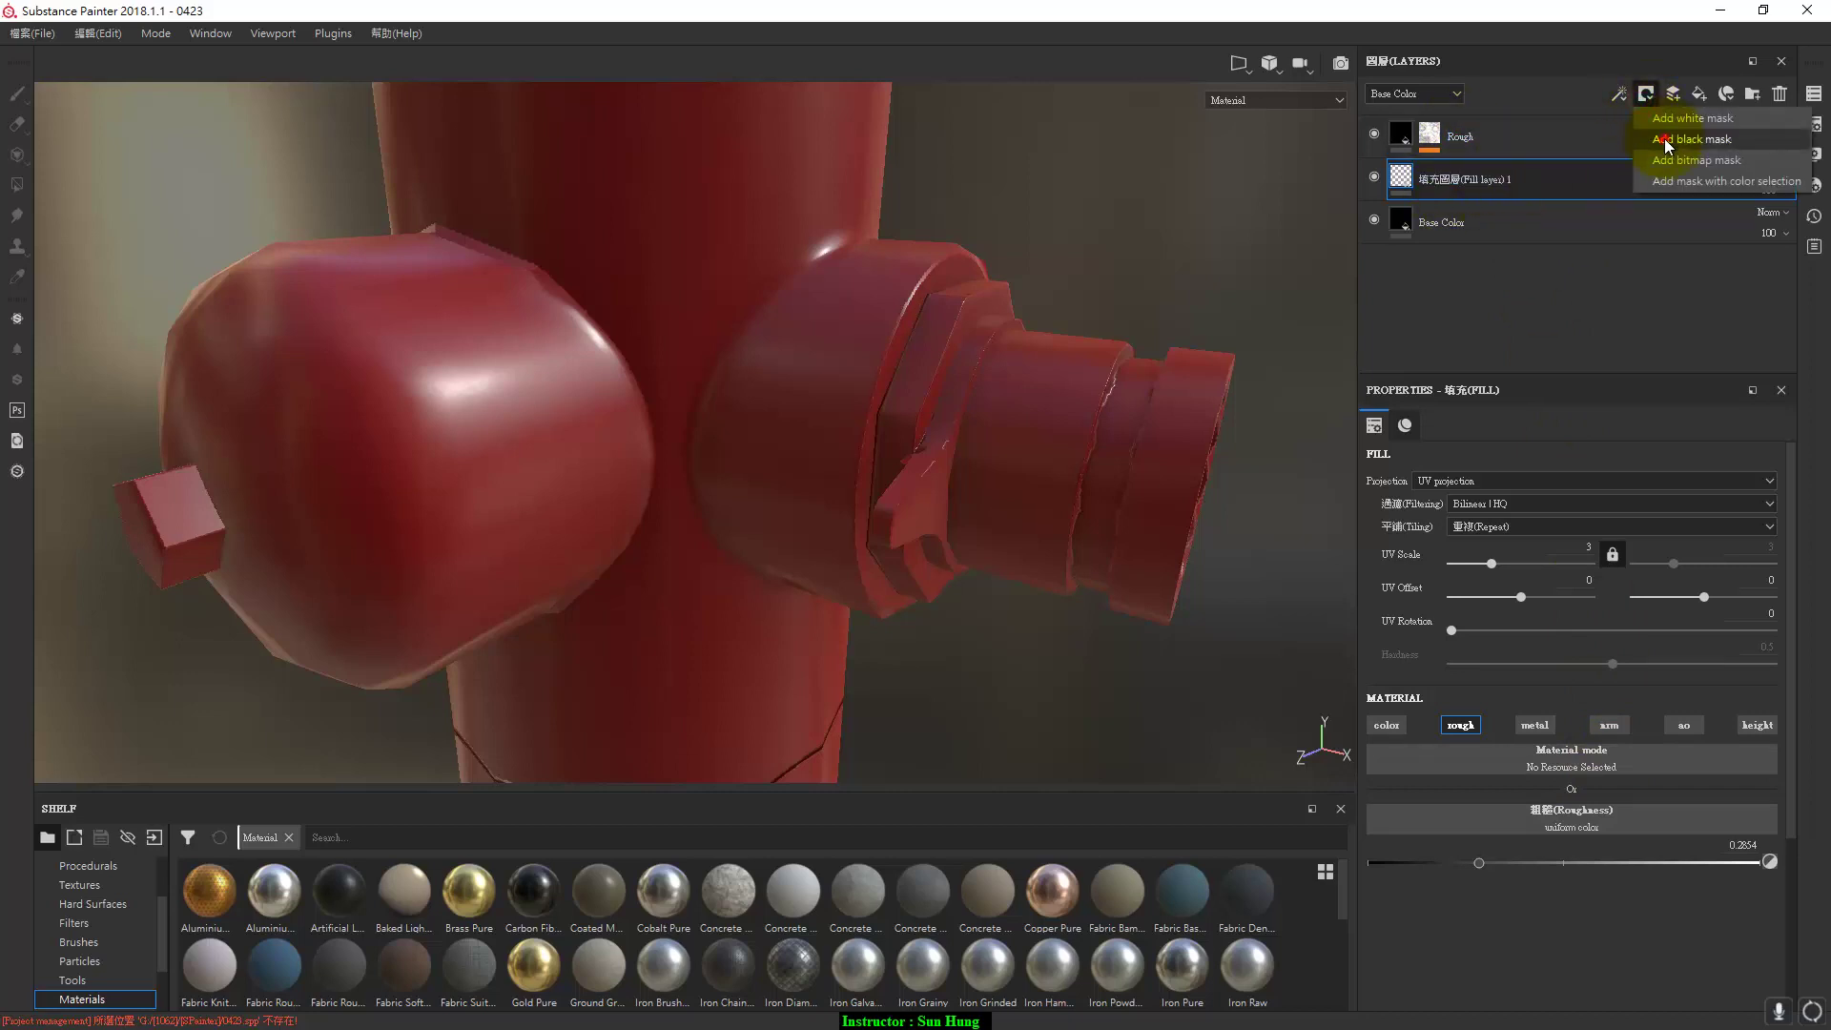
click(1661, 141)
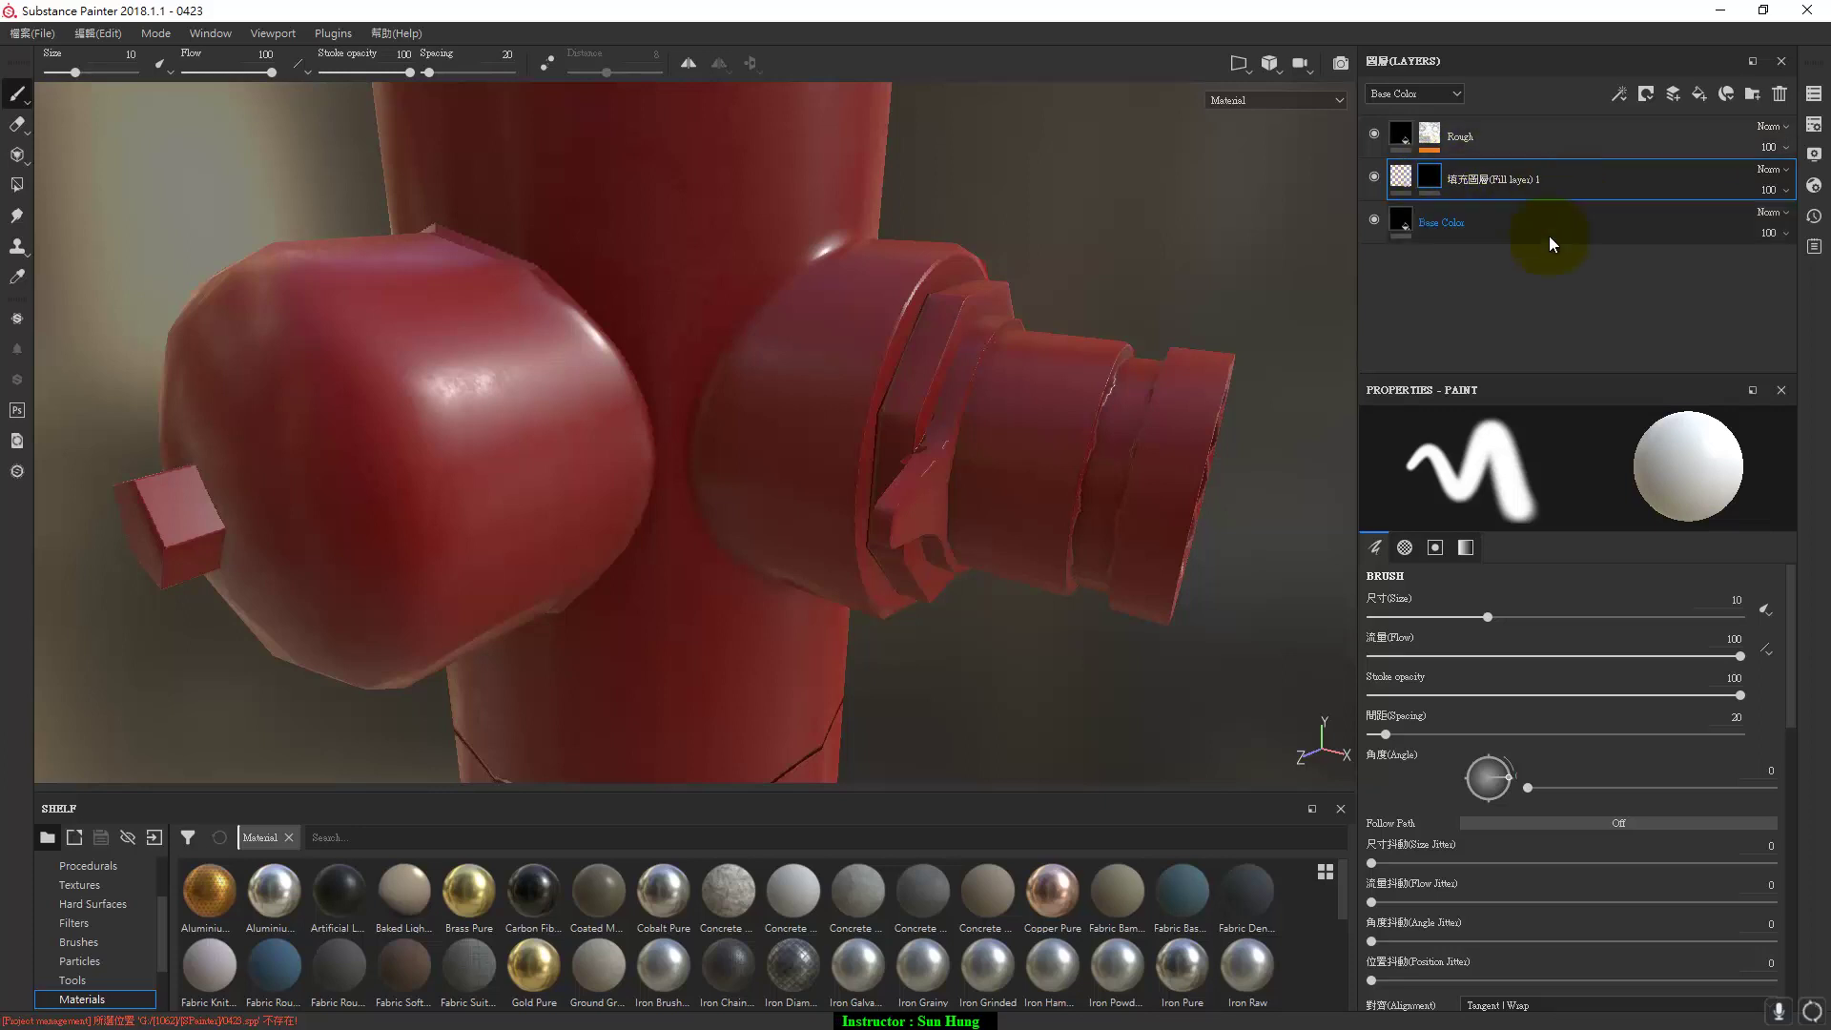
click(1625, 96)
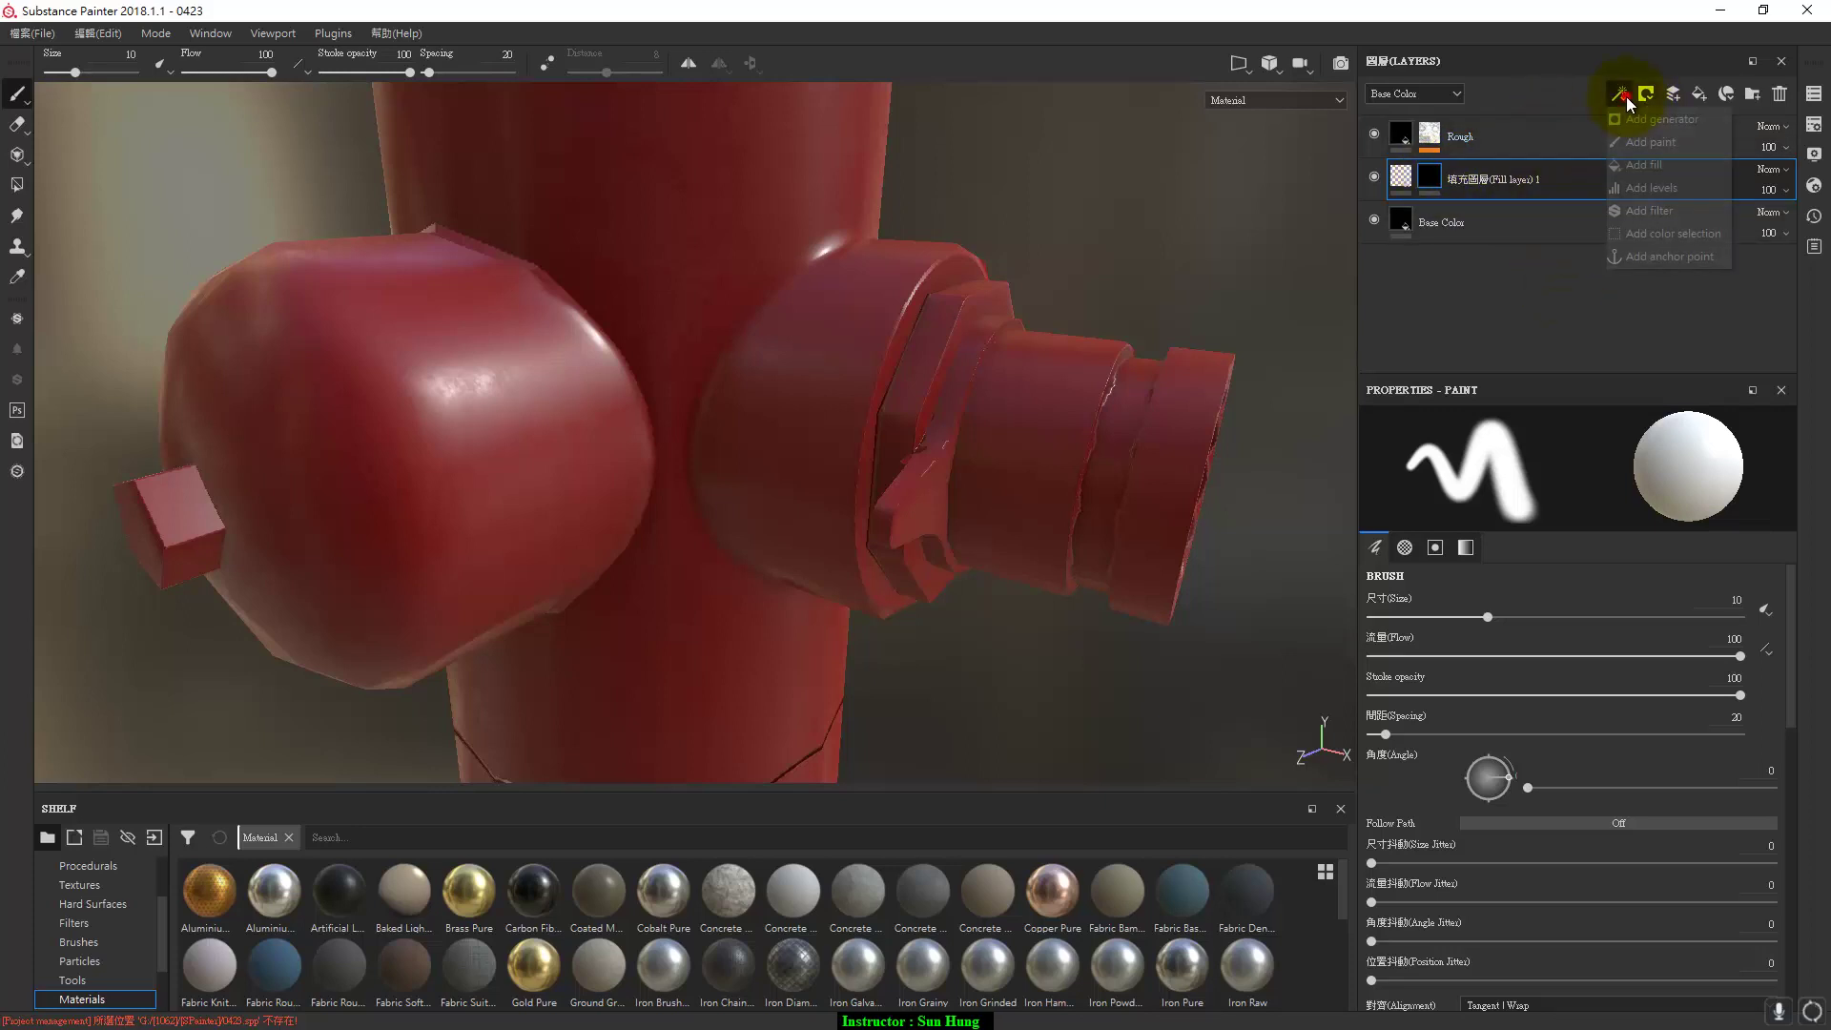
Add a fill effect to the black mask with BnW Spots as its grayscale source.
click(1642, 166)
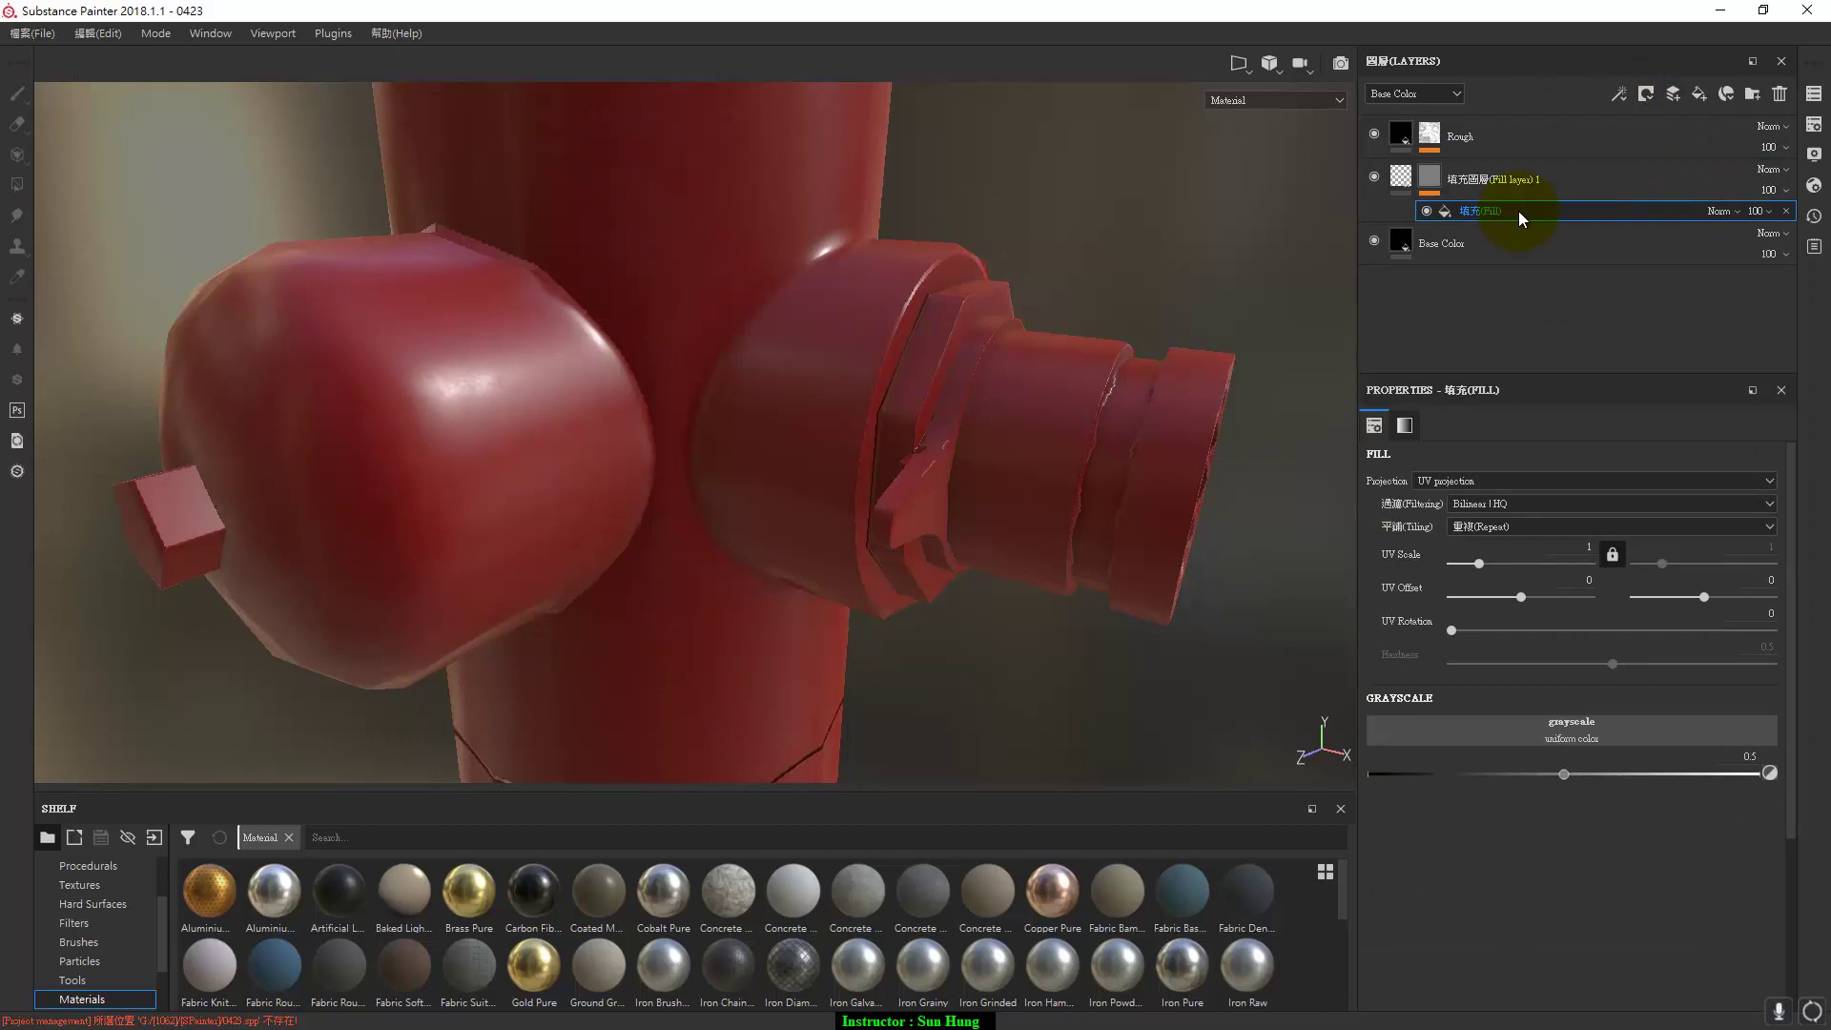
click(1581, 746)
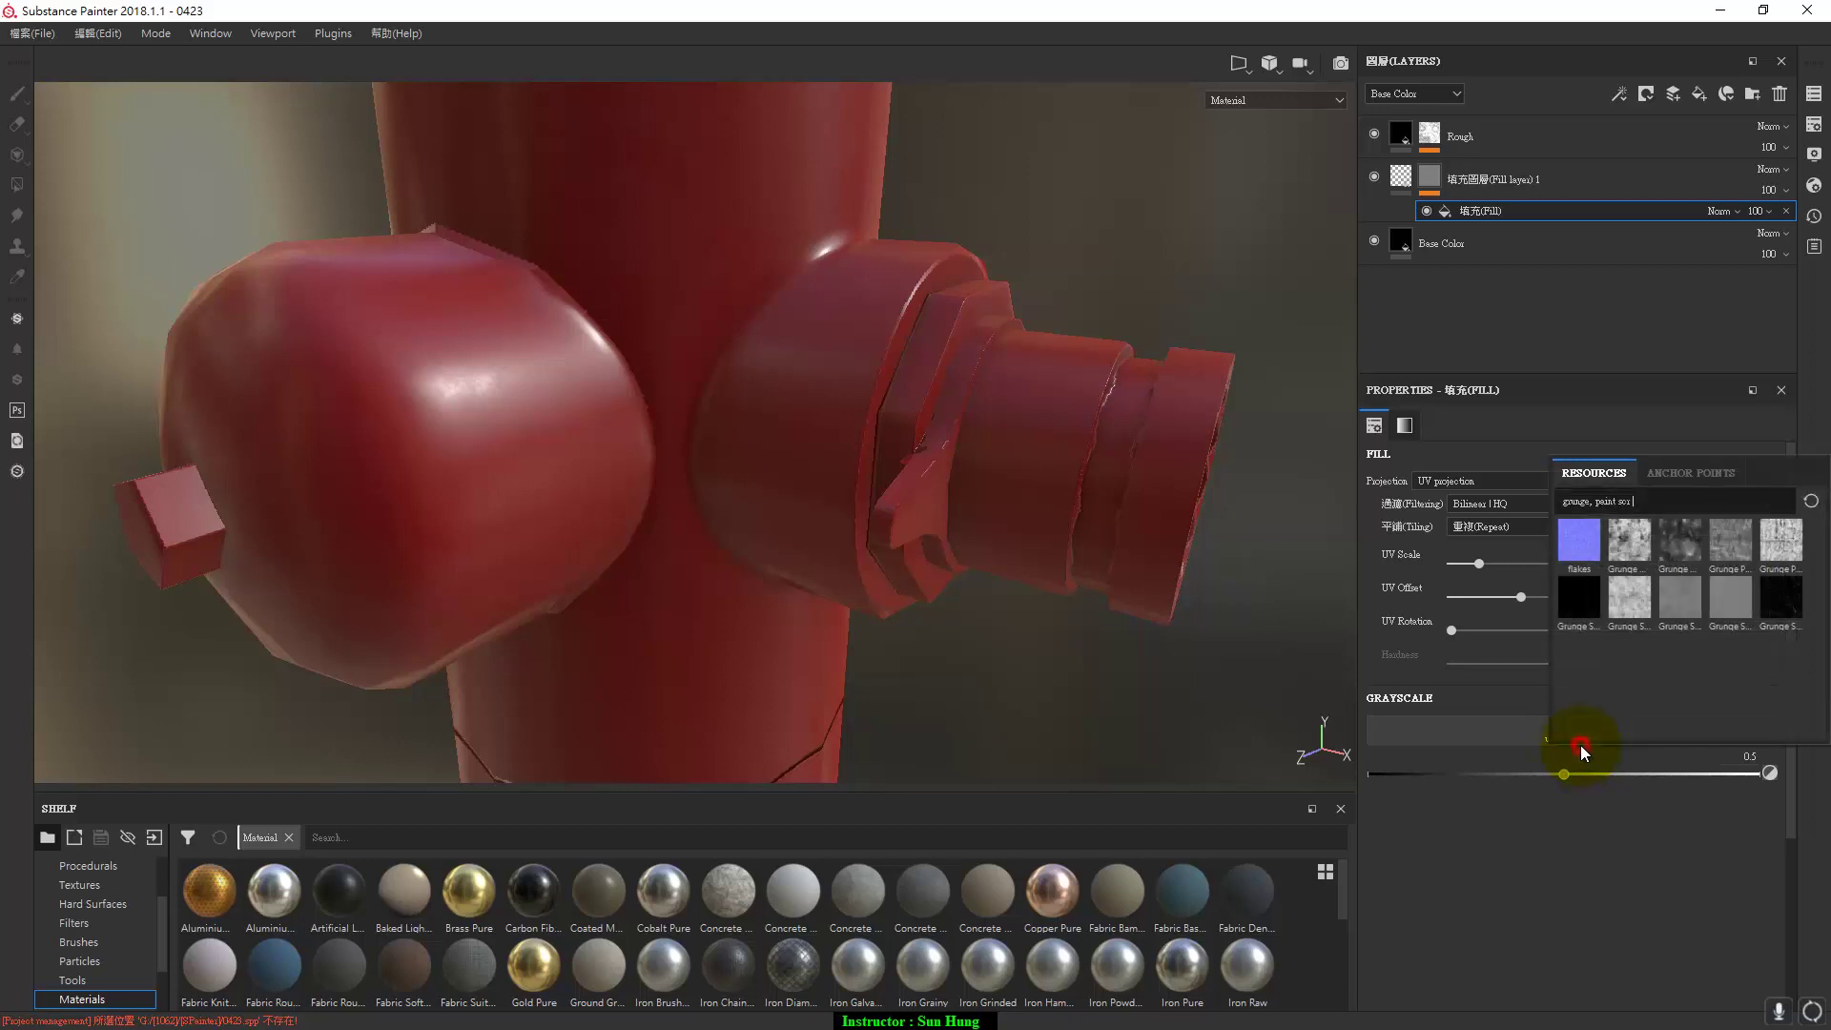
click(1660, 496)
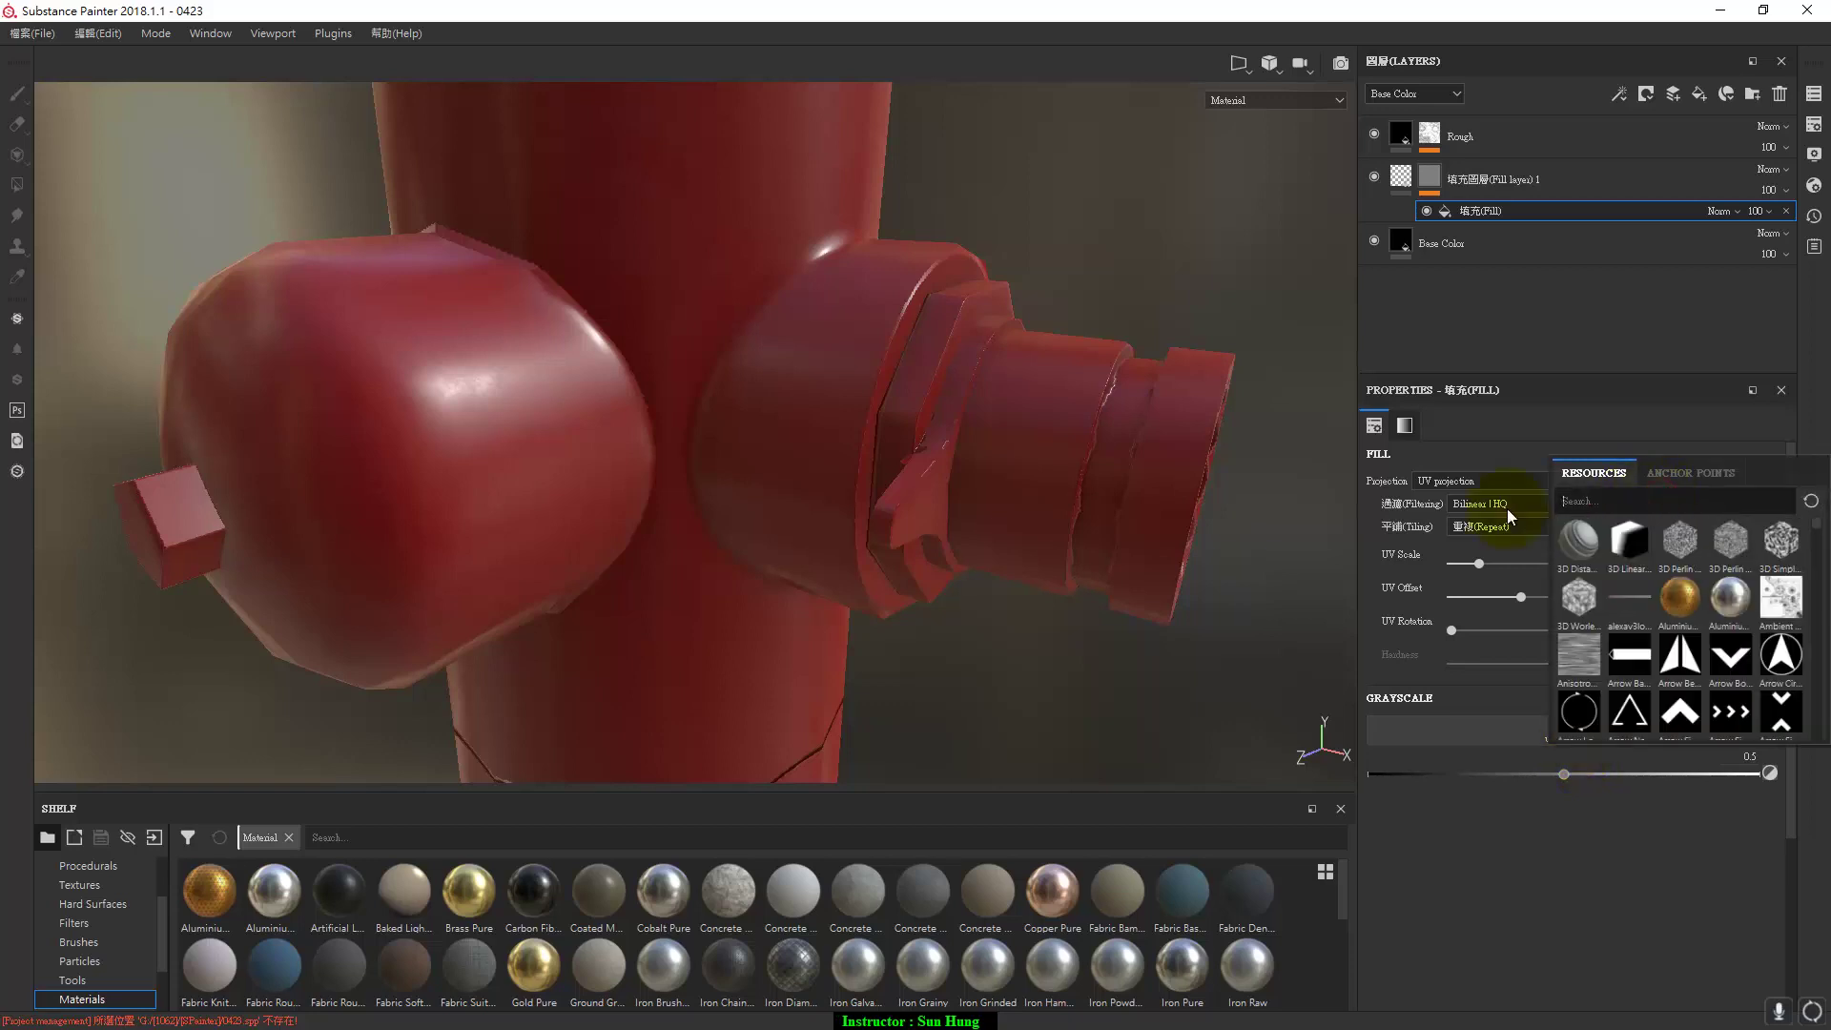
text(b)
text(n)
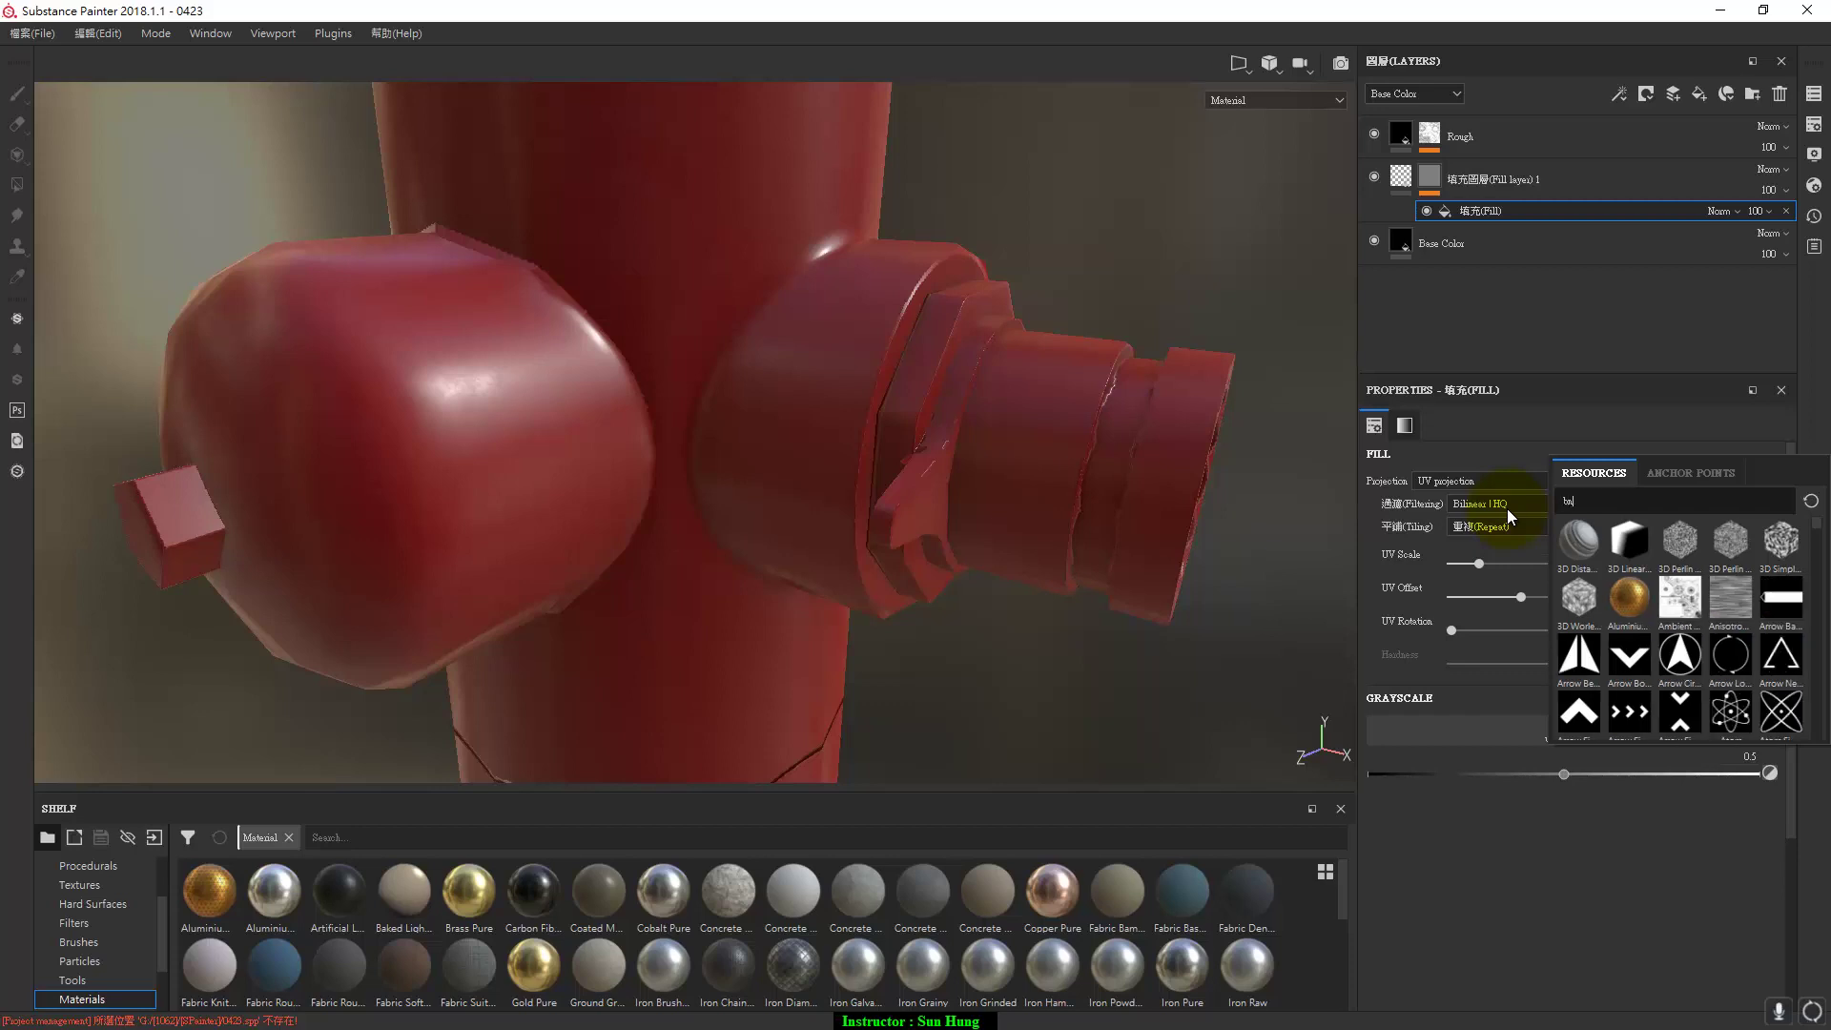
key(BackSpace)
key(BackSpace)
text(s)
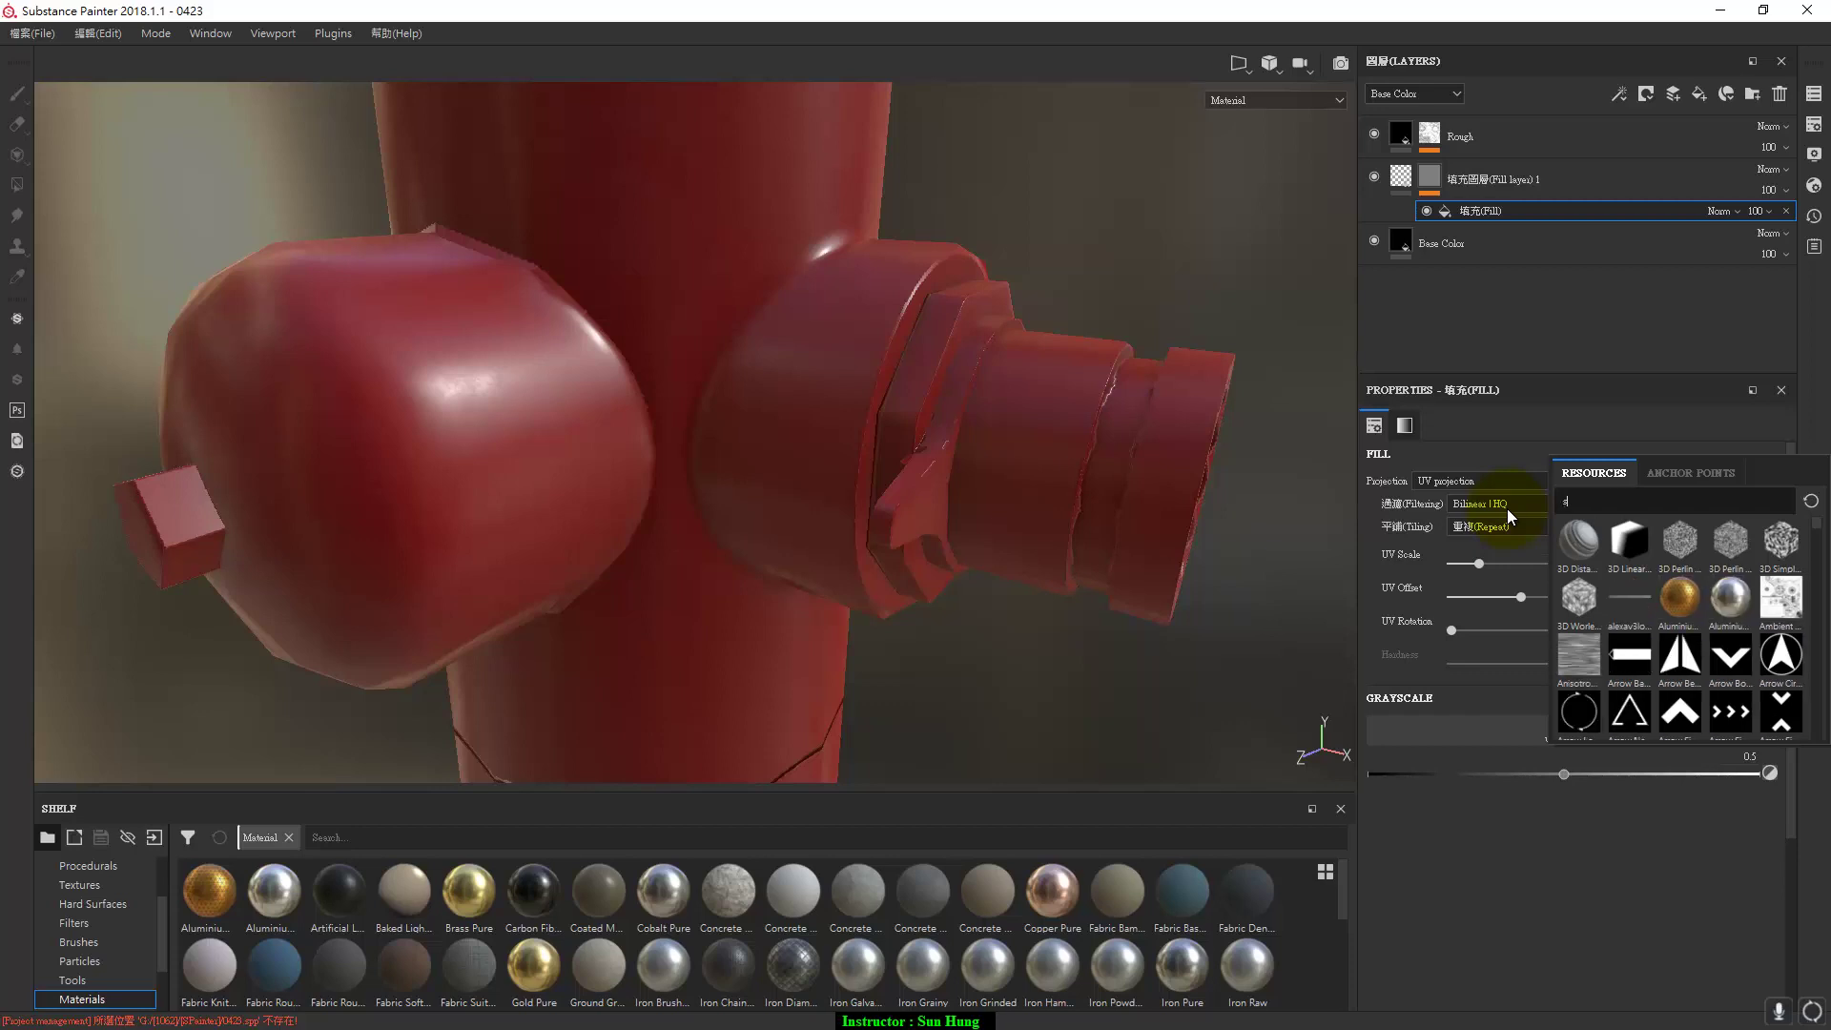
text(pot)
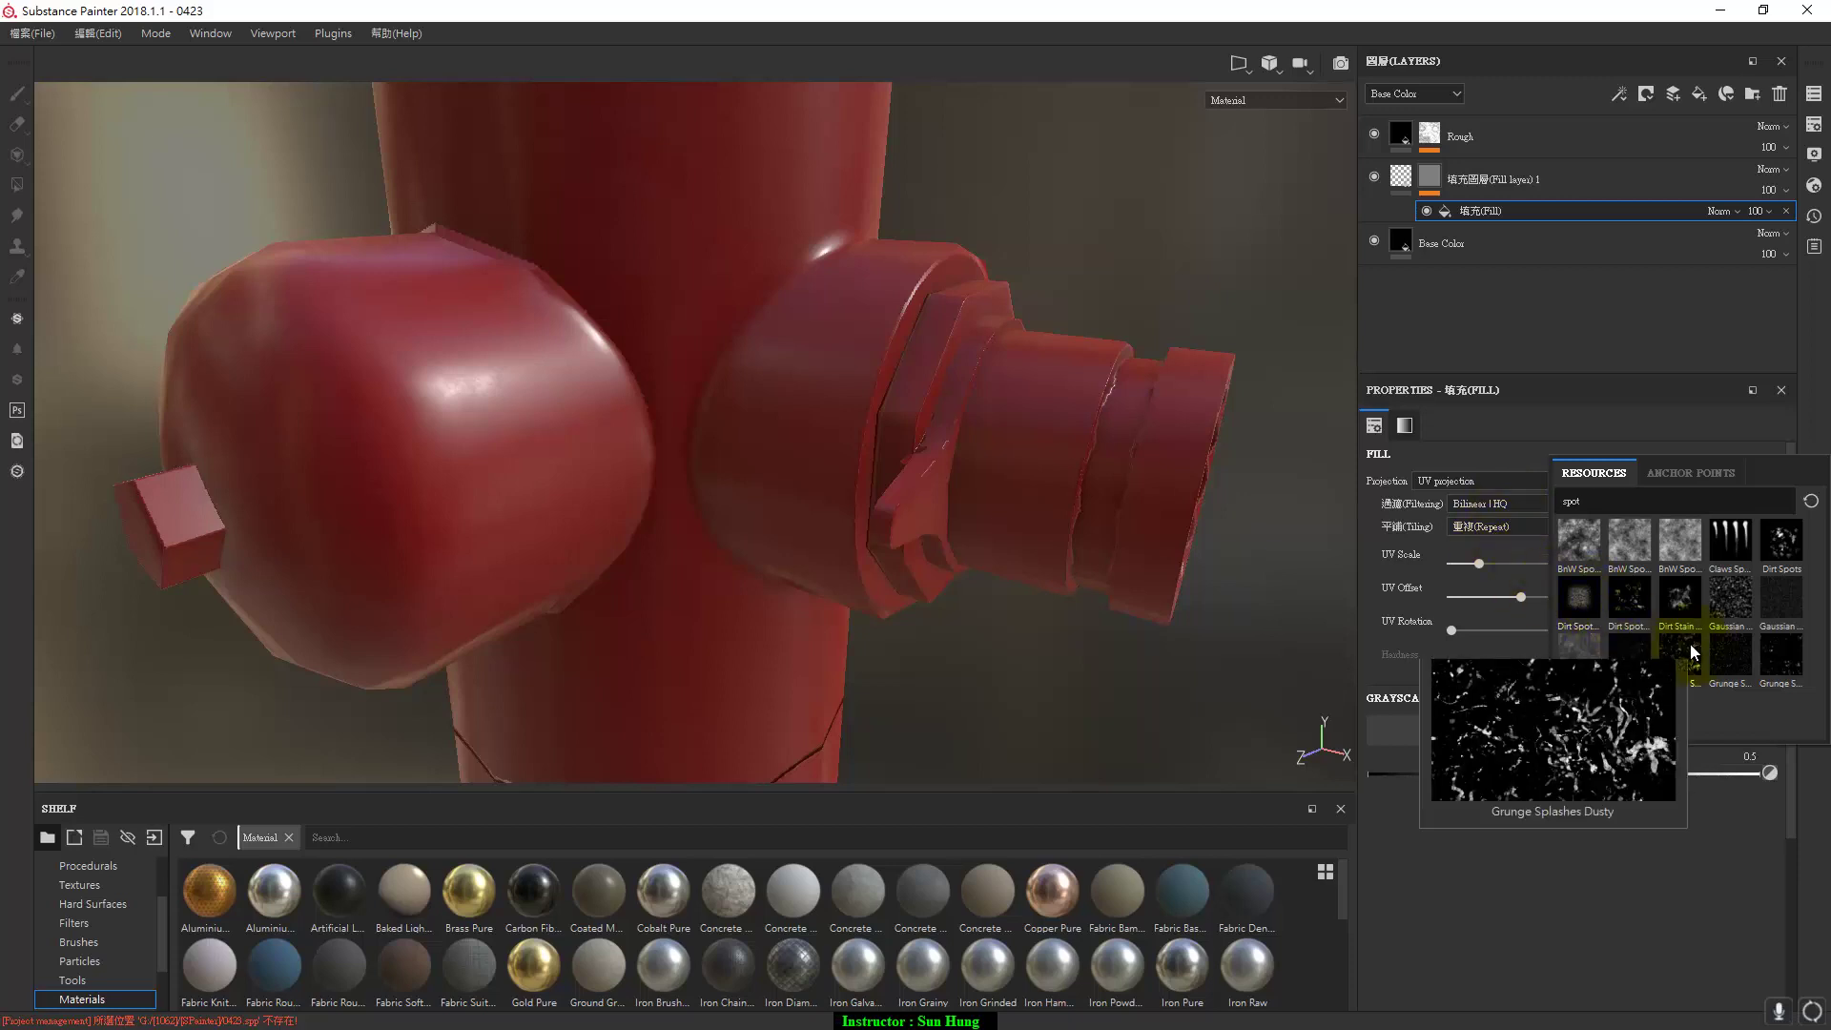
mouse_move(1680, 540)
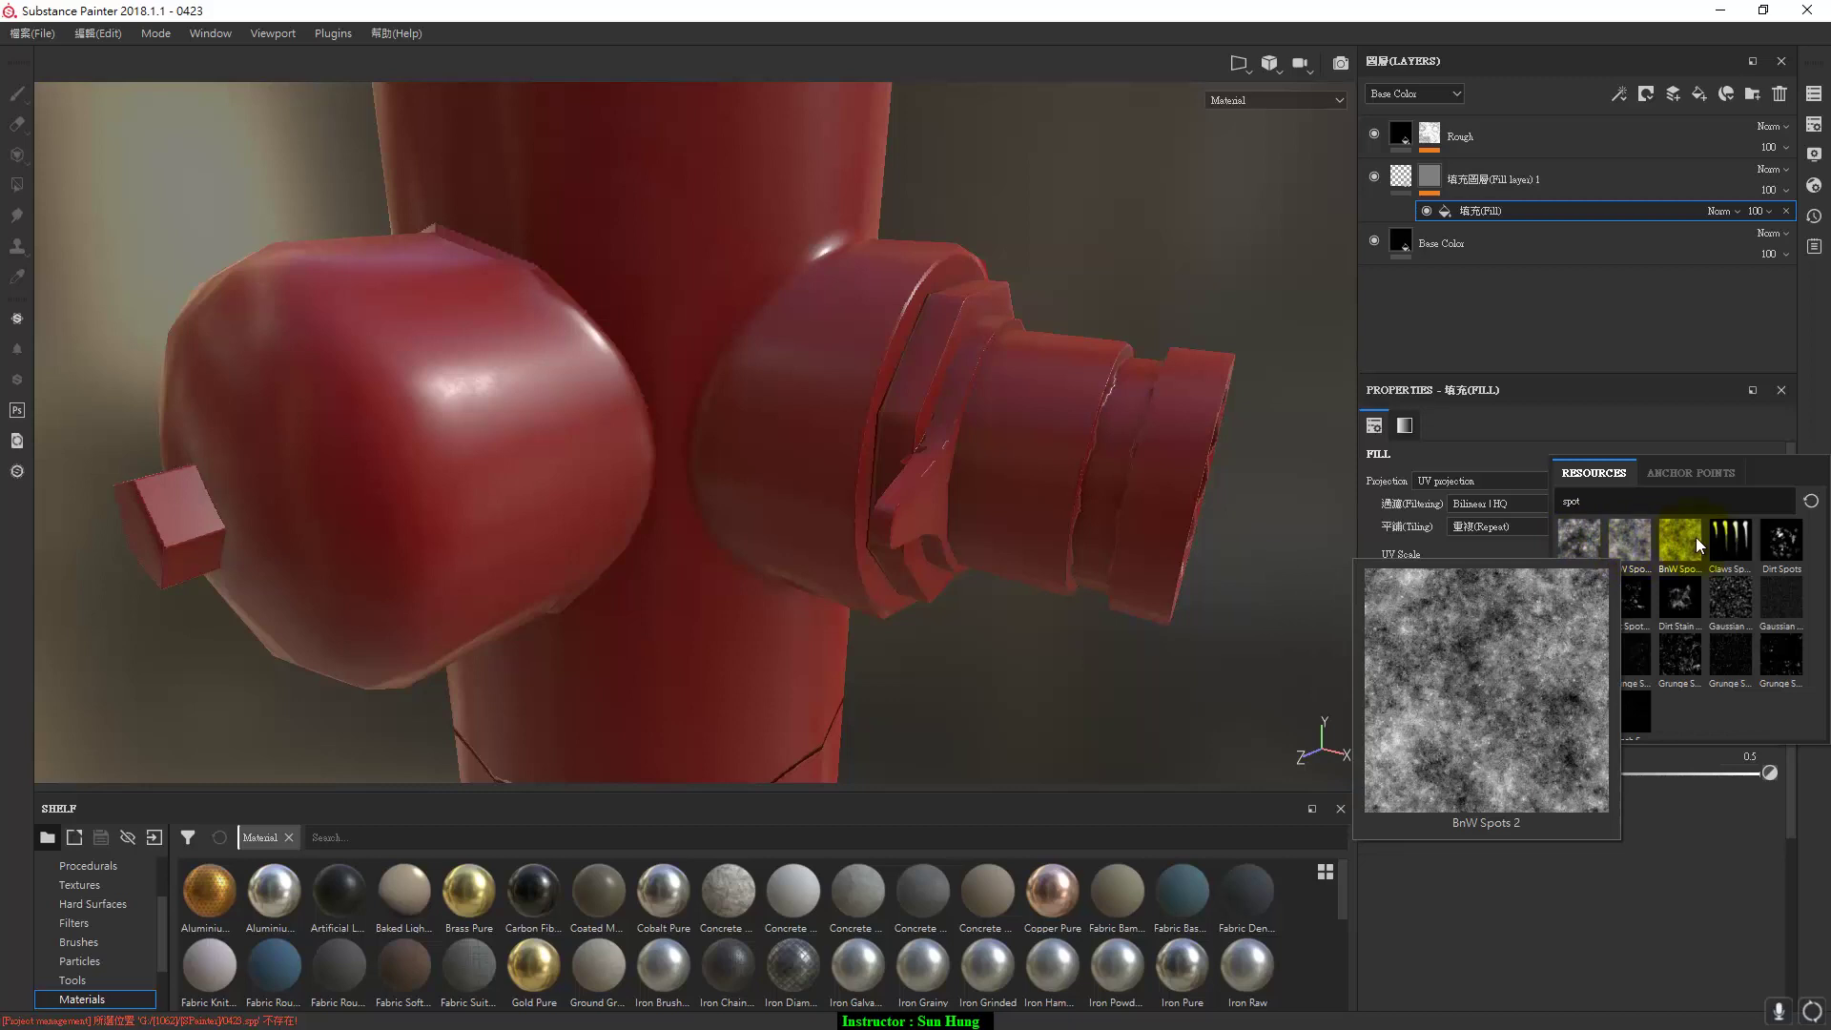
click(1587, 540)
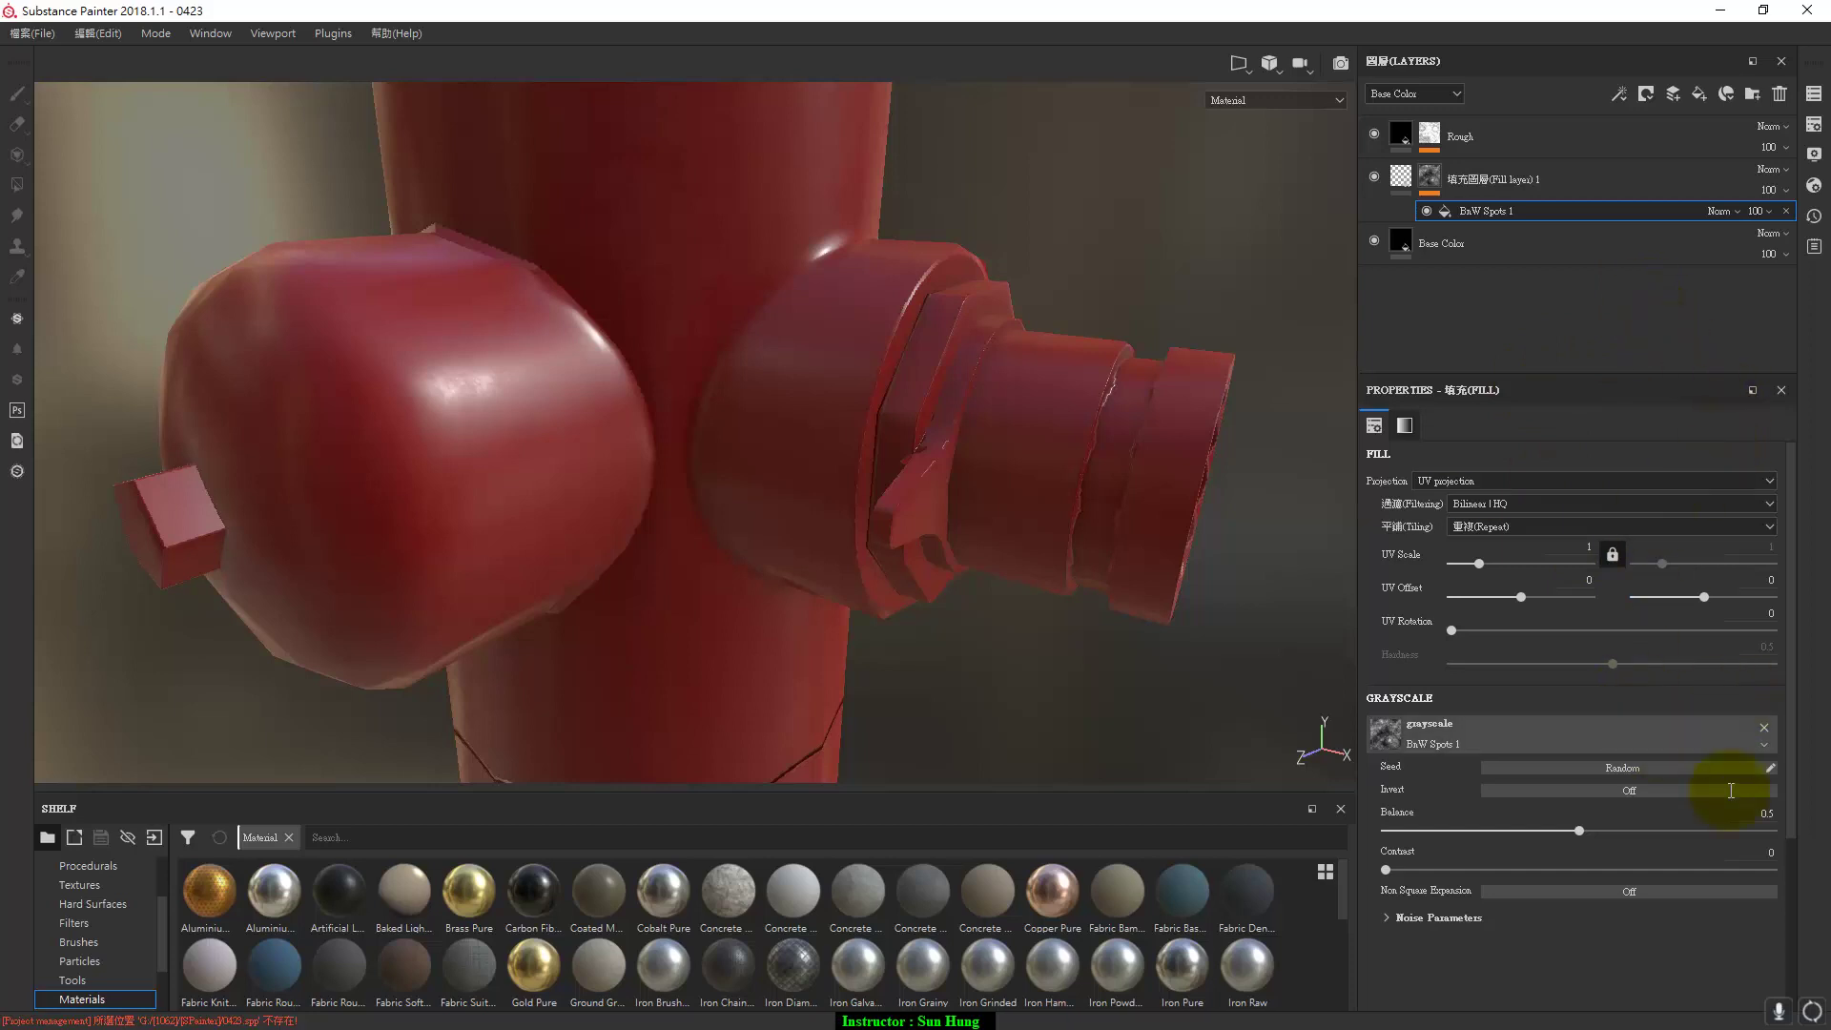
Make the spotted fill layer also drive height, set to a slight 0.0037.
double_click(1516, 211)
key(Return)
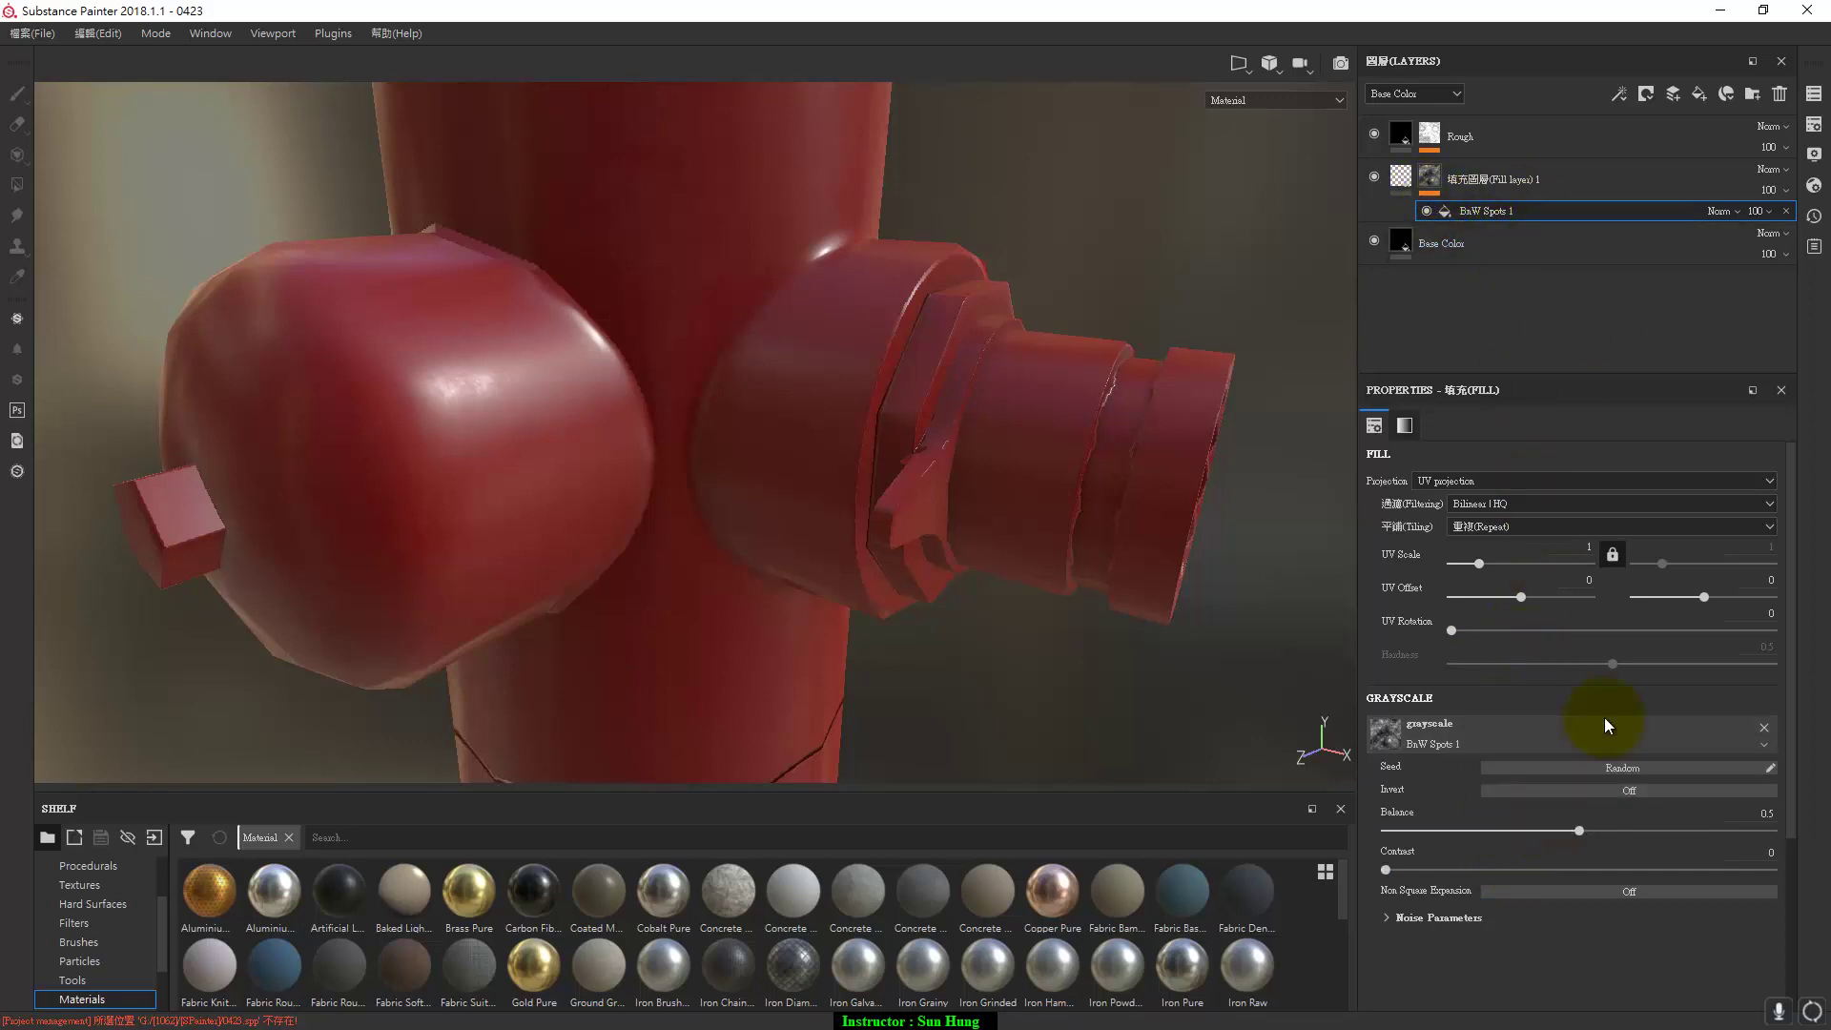
click(1409, 177)
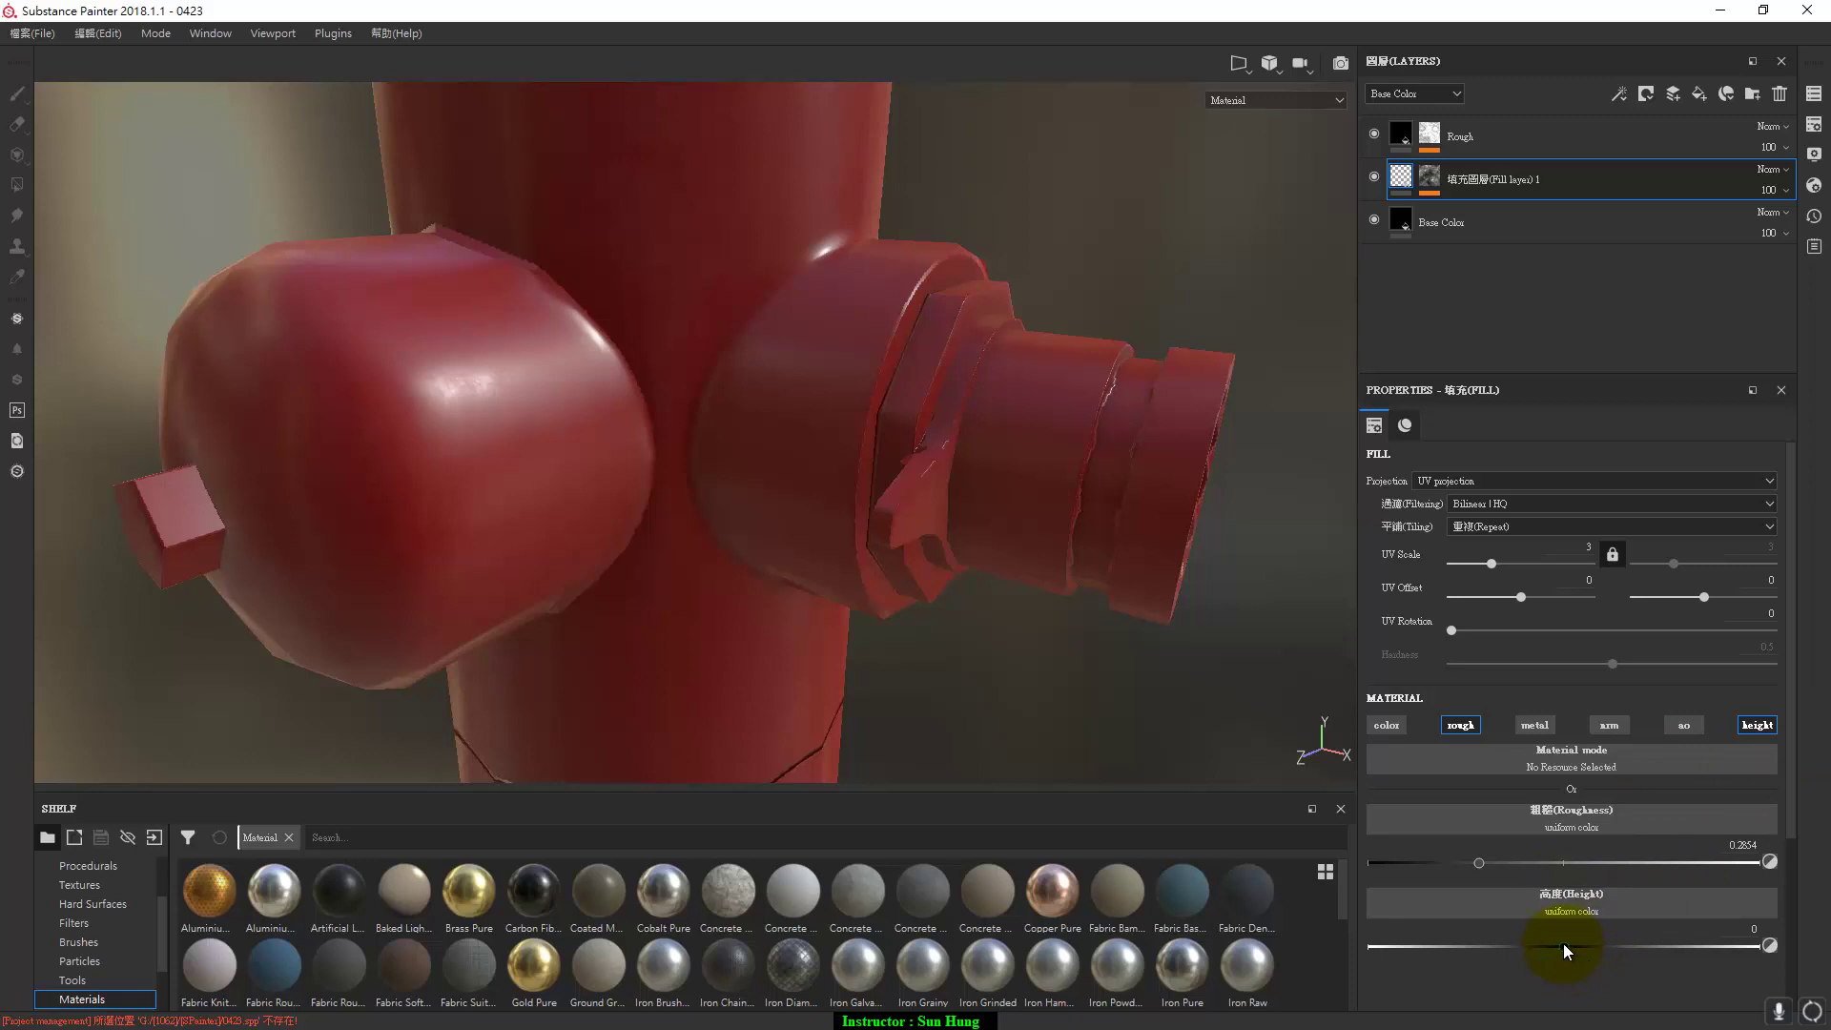
mouse_move(1564, 942)
mouse_down()
mouse_move(1639, 944)
mouse_move(1553, 943)
mouse_move(1604, 941)
mouse_move(1573, 941)
mouse_up()
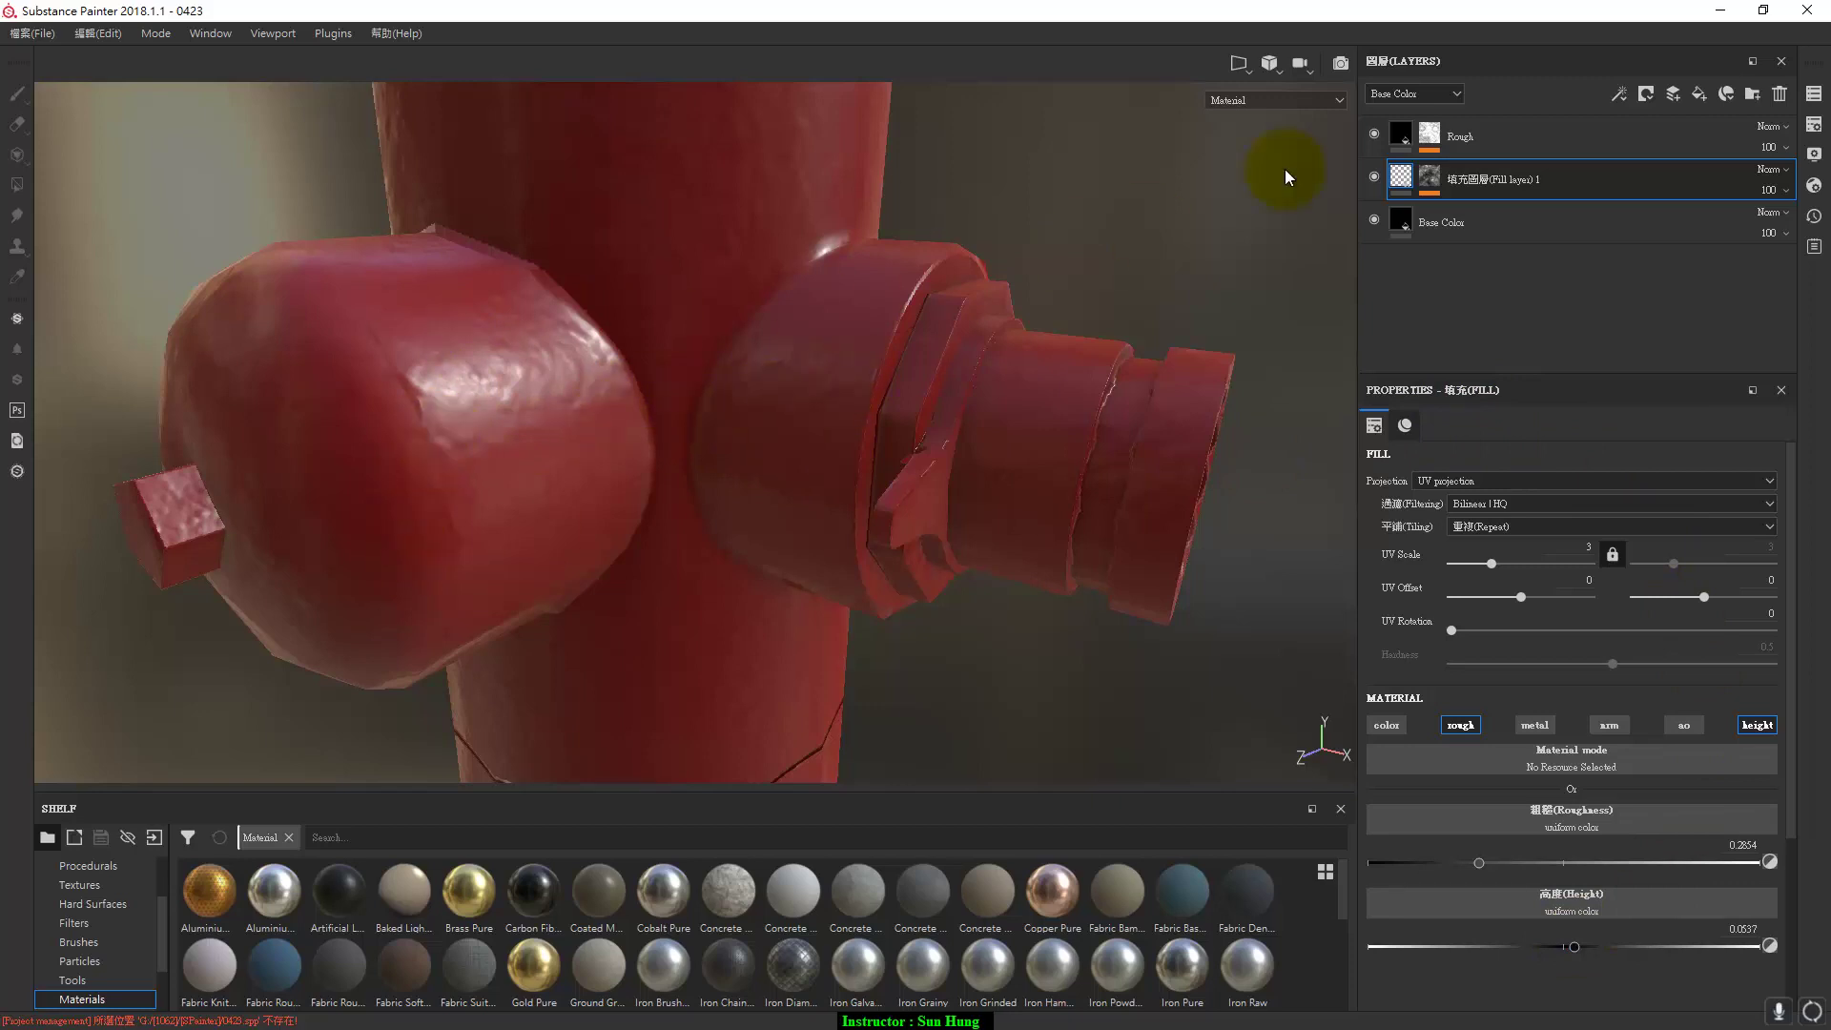
click(1423, 183)
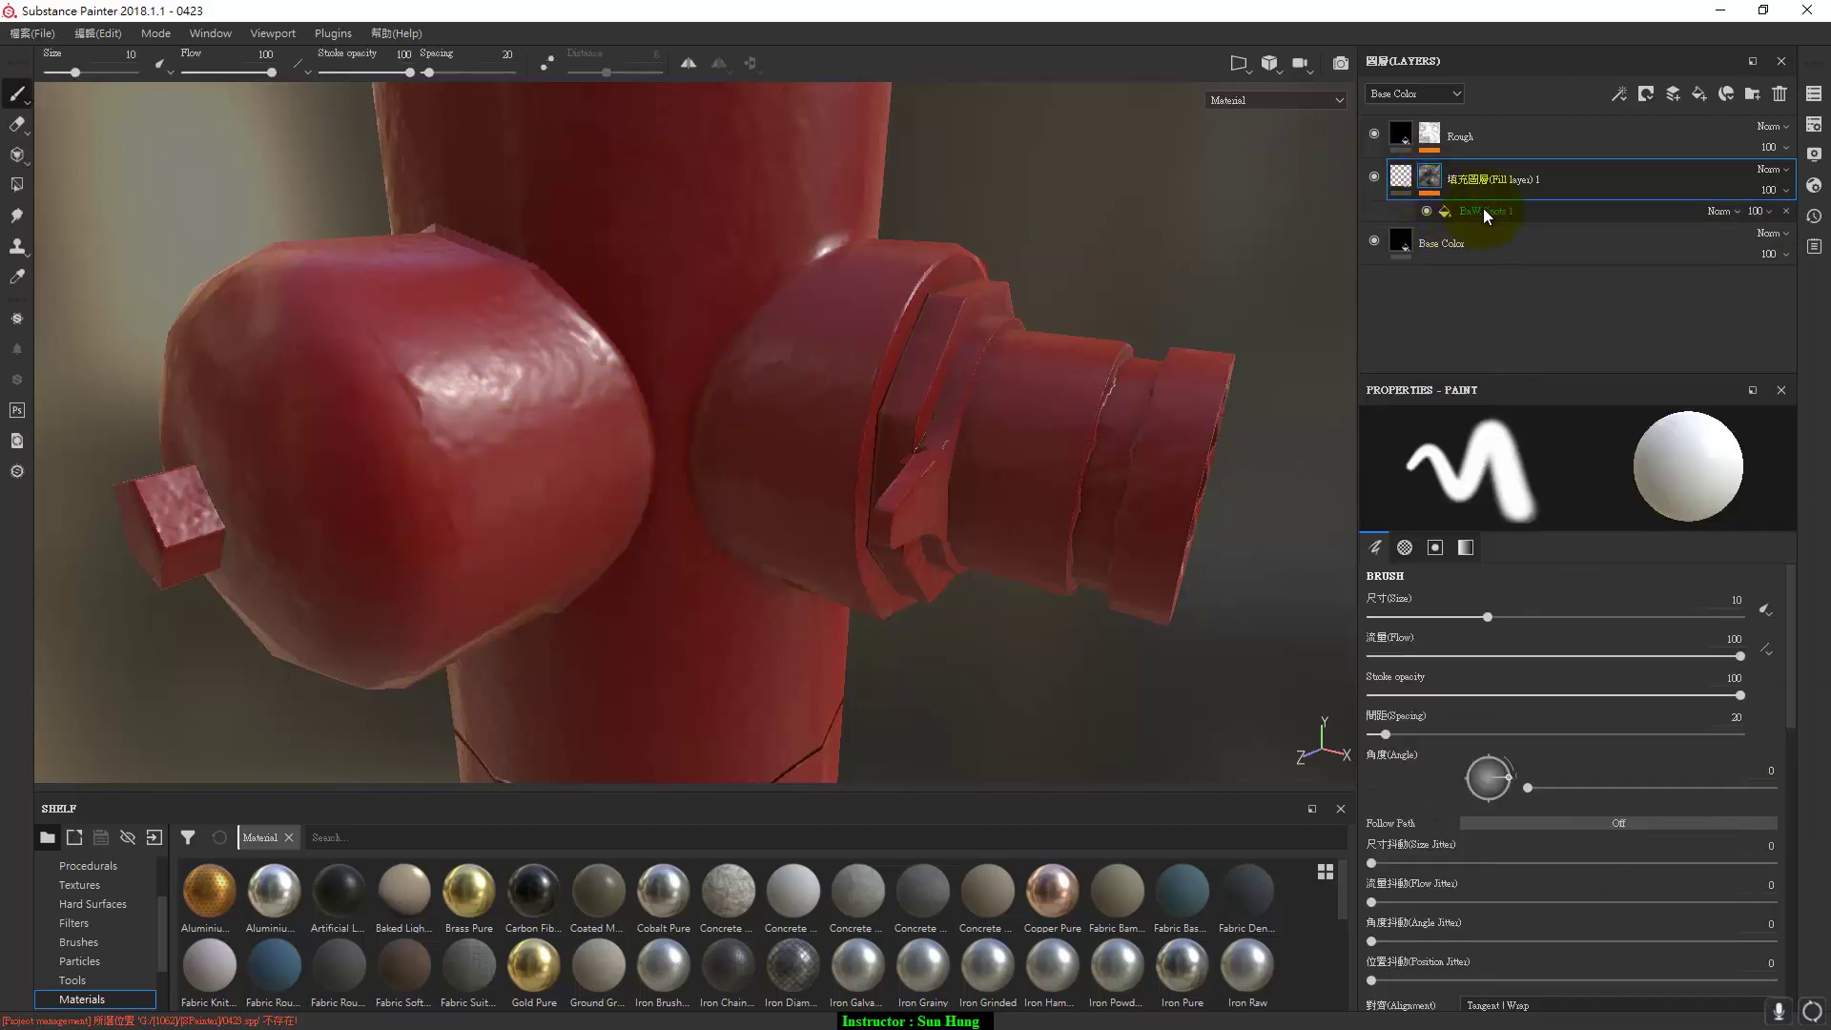
Set the BnW Spots mask fill to Balance 0.38 and UV Scale 2.36.
click(1483, 210)
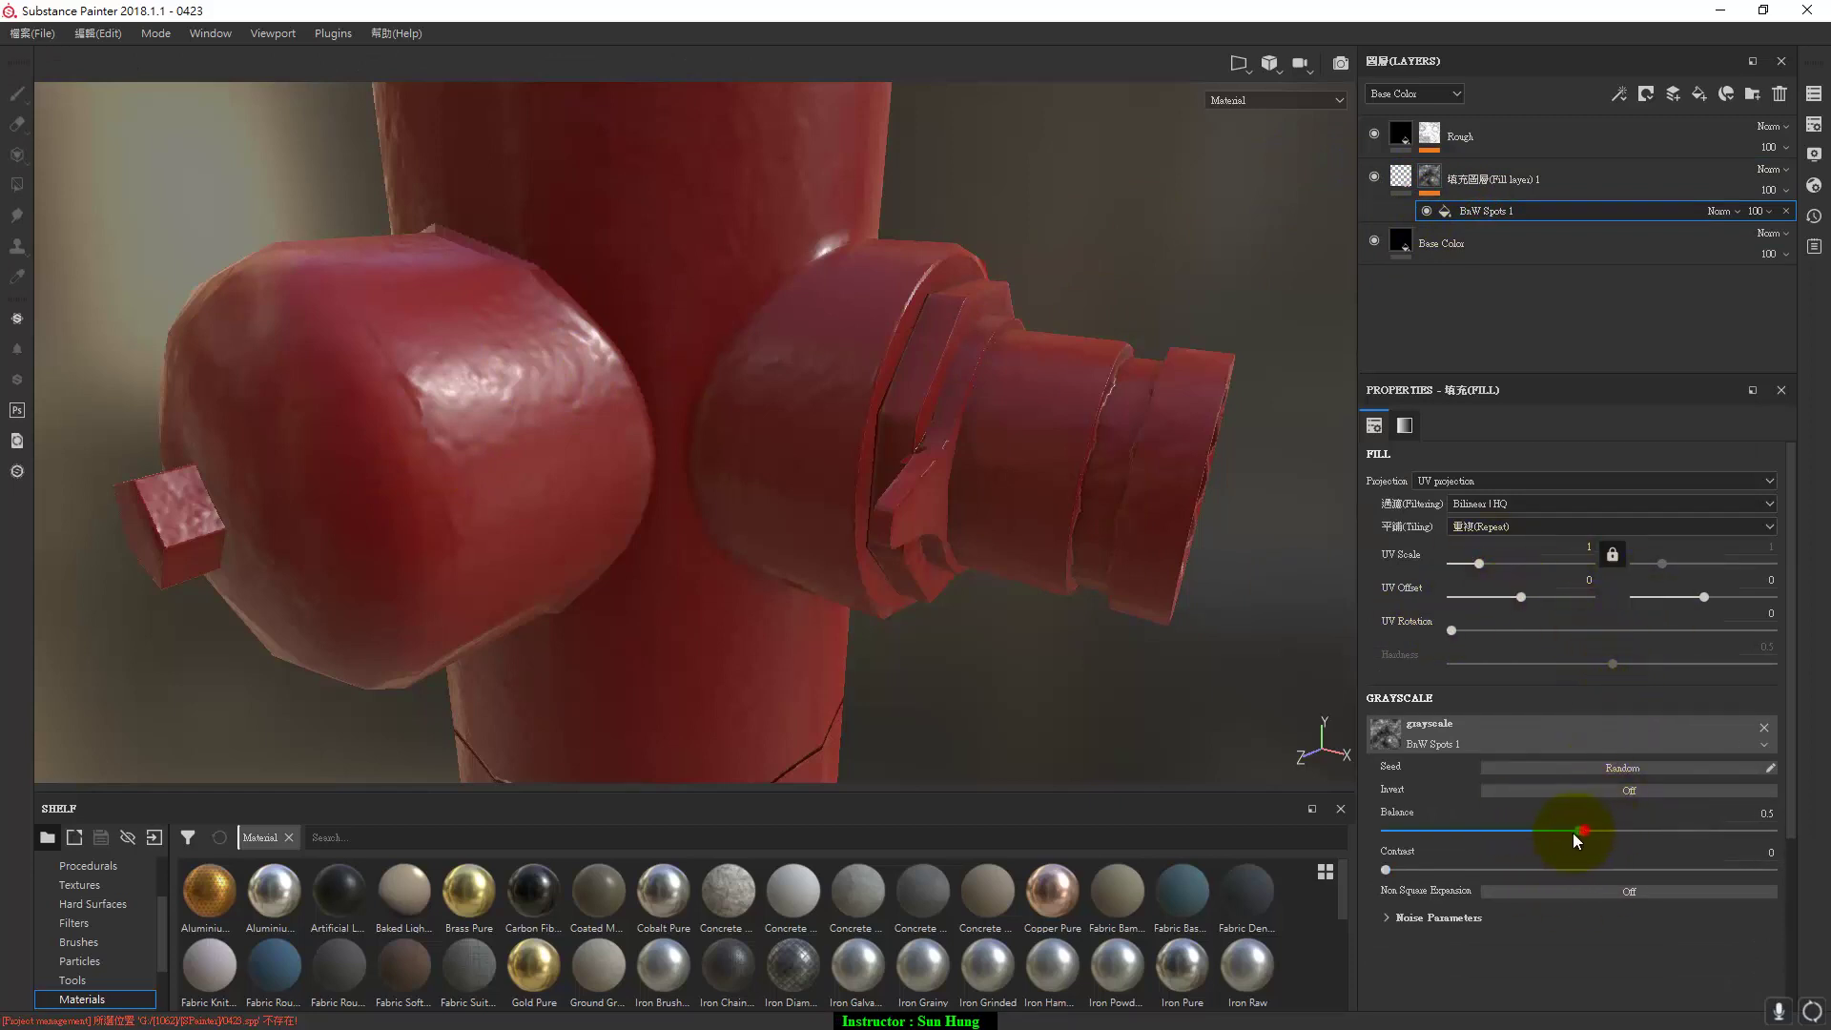
mouse_move(1491, 843)
mouse_down()
mouse_move(1549, 843)
mouse_move(1477, 848)
mouse_move(1649, 830)
mouse_move(1411, 836)
mouse_move(1791, 836)
mouse_move(1524, 855)
mouse_up()
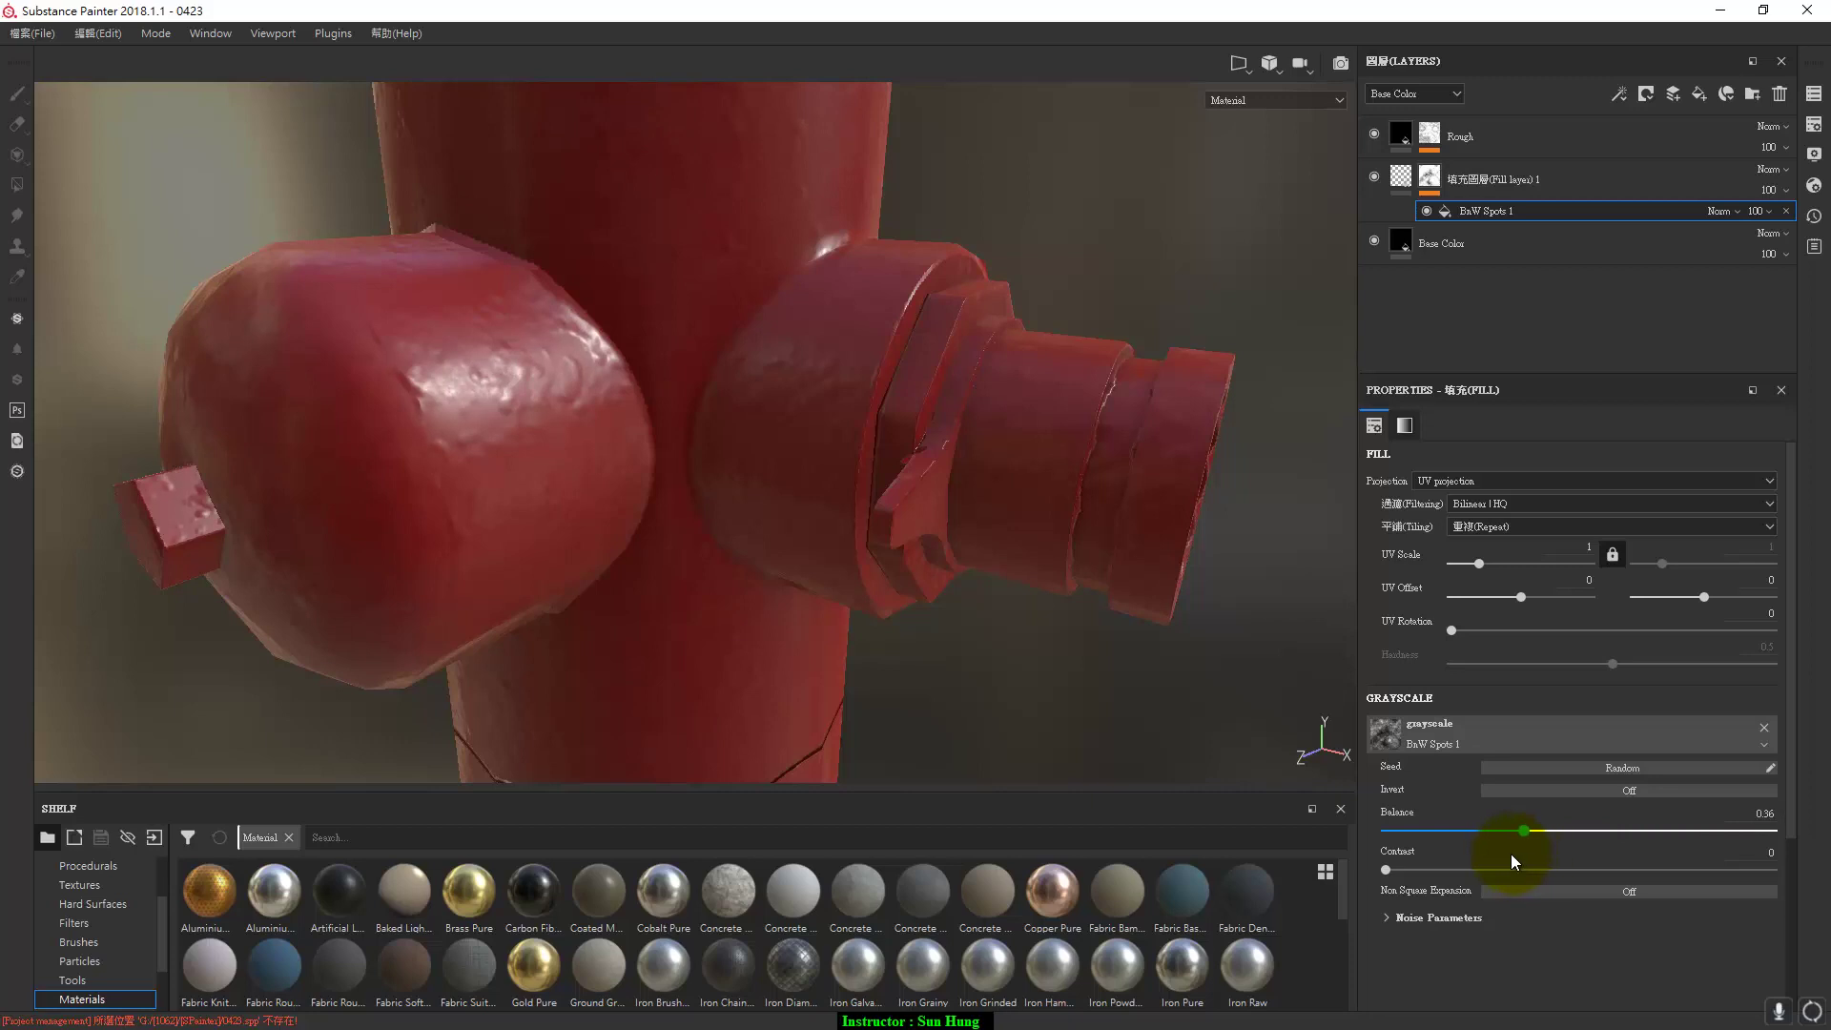
drag(1510, 854, 1518, 853)
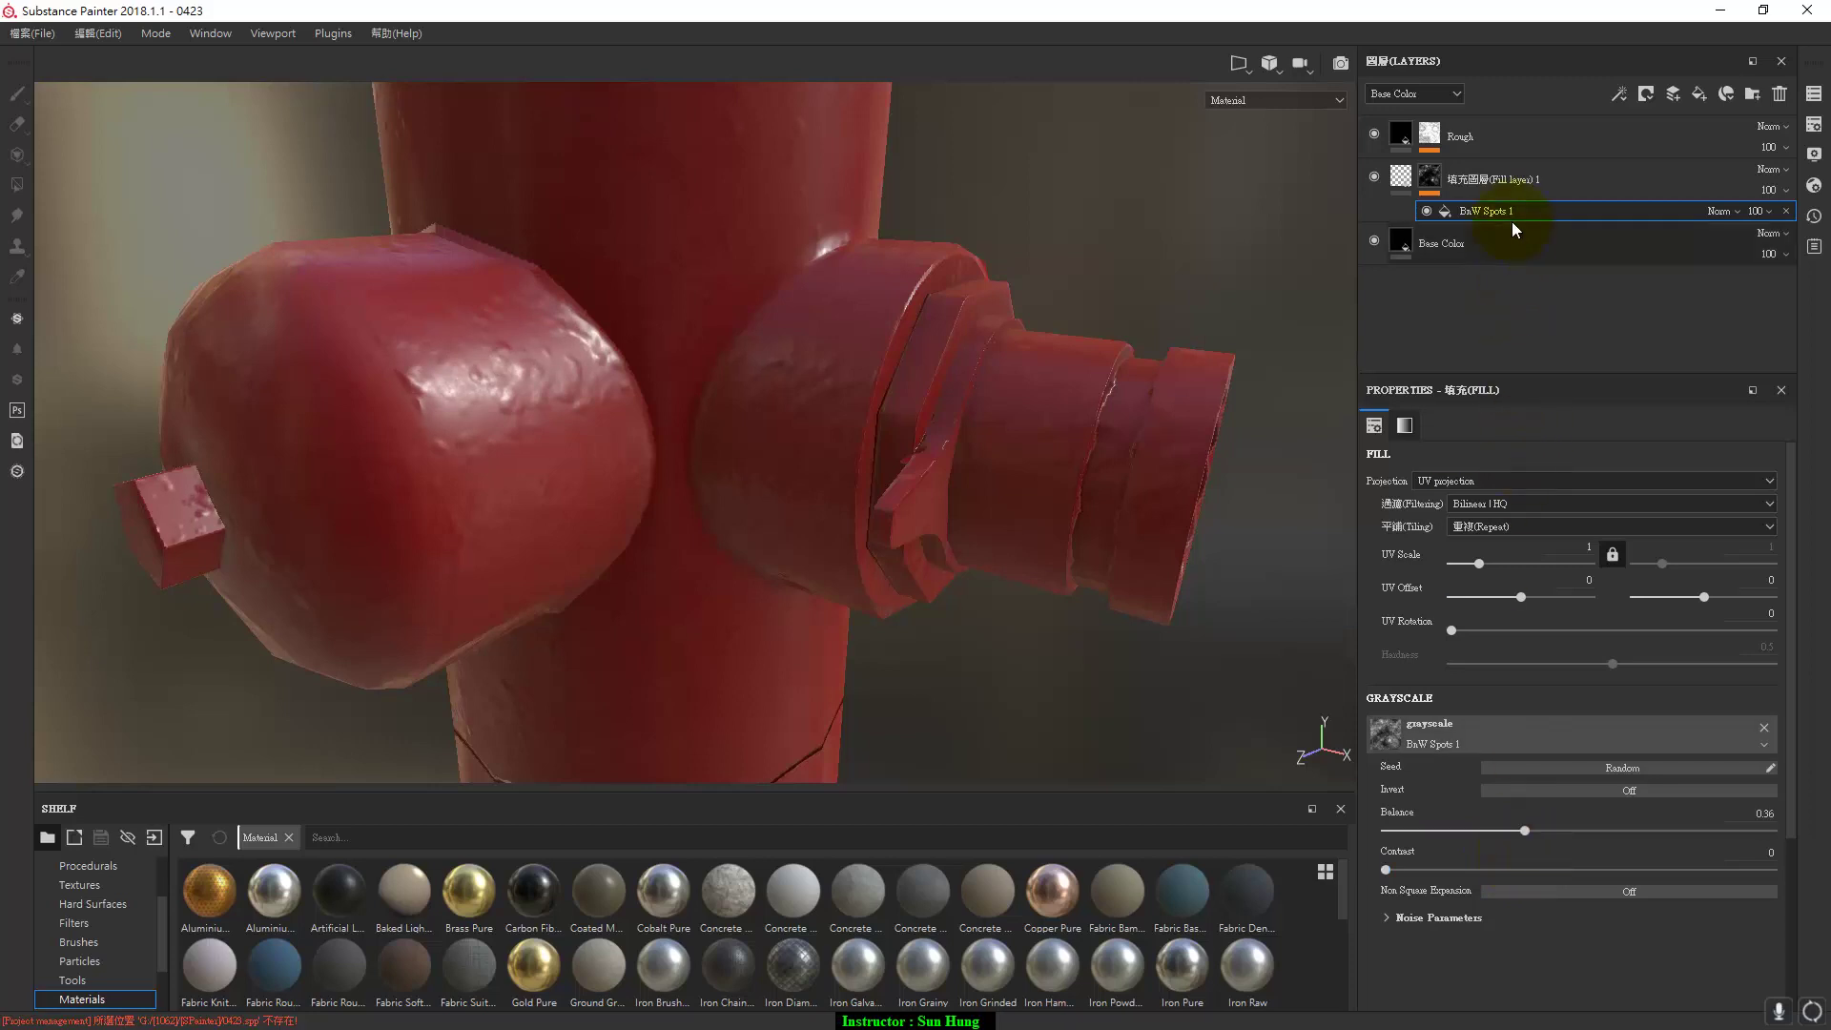
drag(1479, 564, 1489, 570)
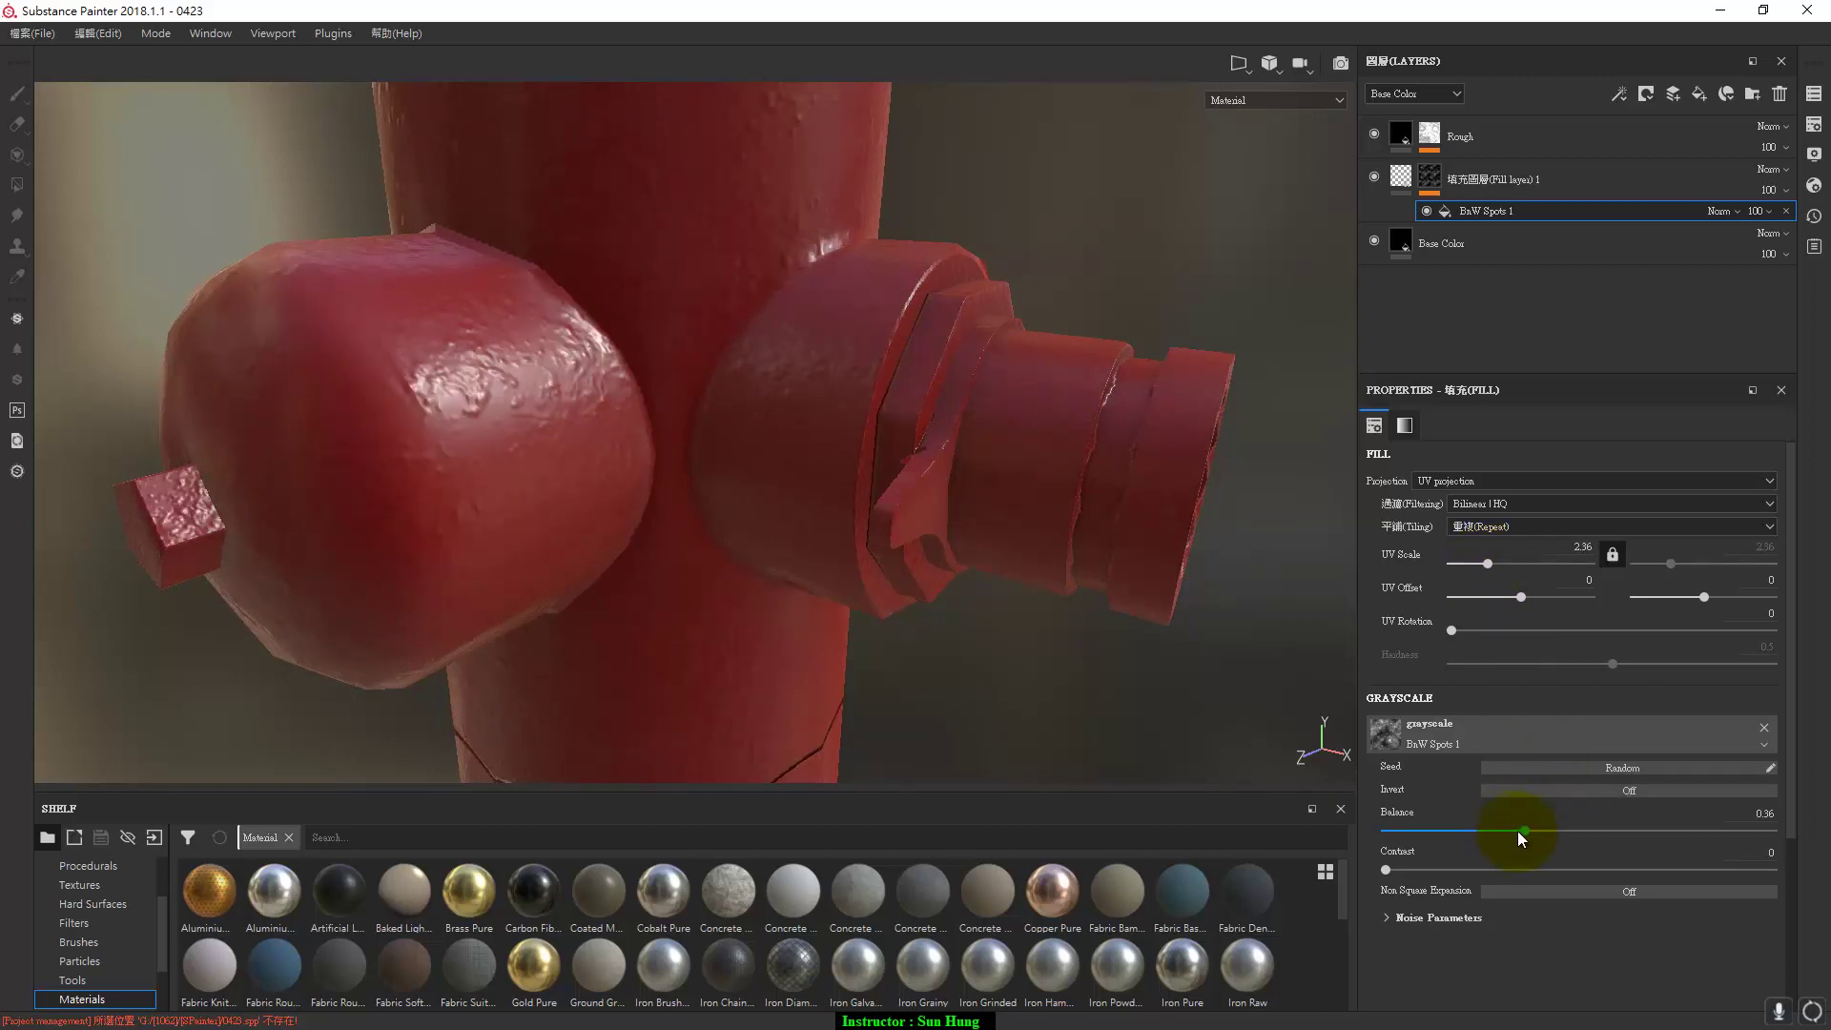
mouse_move(1505, 832)
mouse_down()
mouse_move(1489, 835)
mouse_move(1537, 828)
mouse_up()
drag(1524, 828, 1520, 828)
View the mask alone, raise the spots' contrast to 0.26 and re-randomize the seed.
key(c)
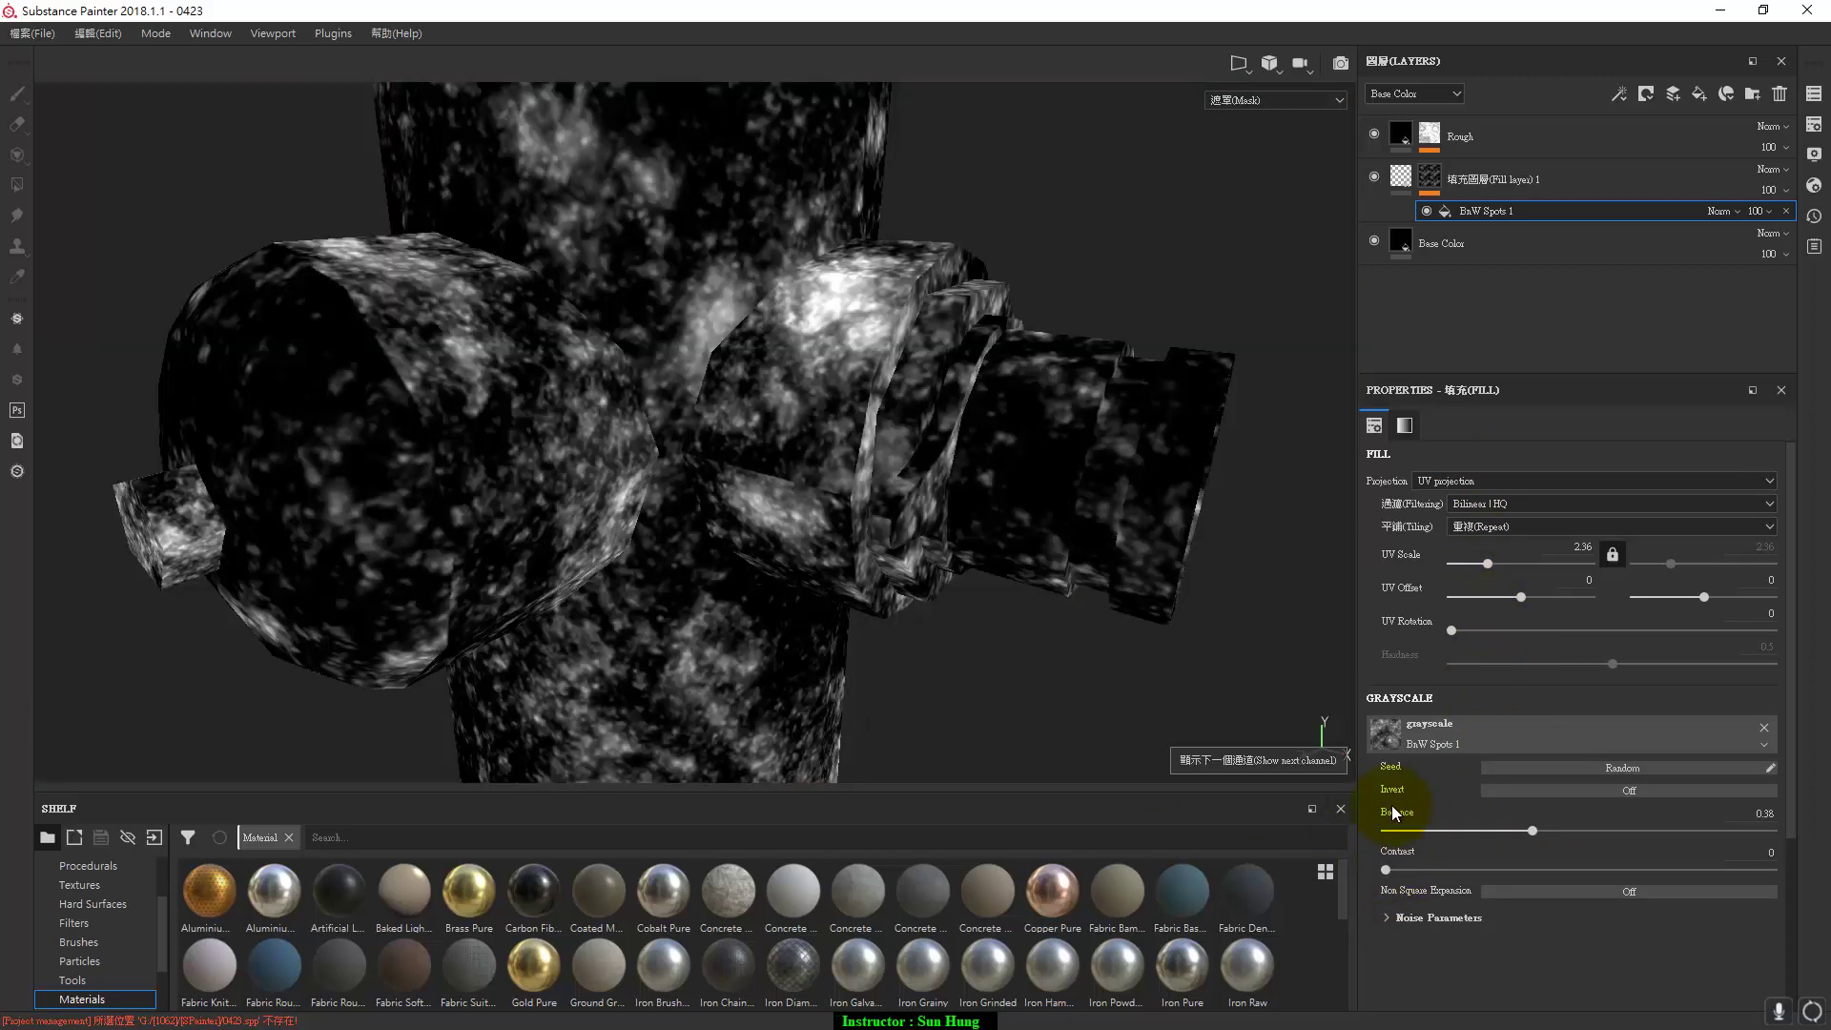
mouse_move(1394, 870)
mouse_down()
mouse_move(1486, 870)
mouse_move(1531, 827)
mouse_up()
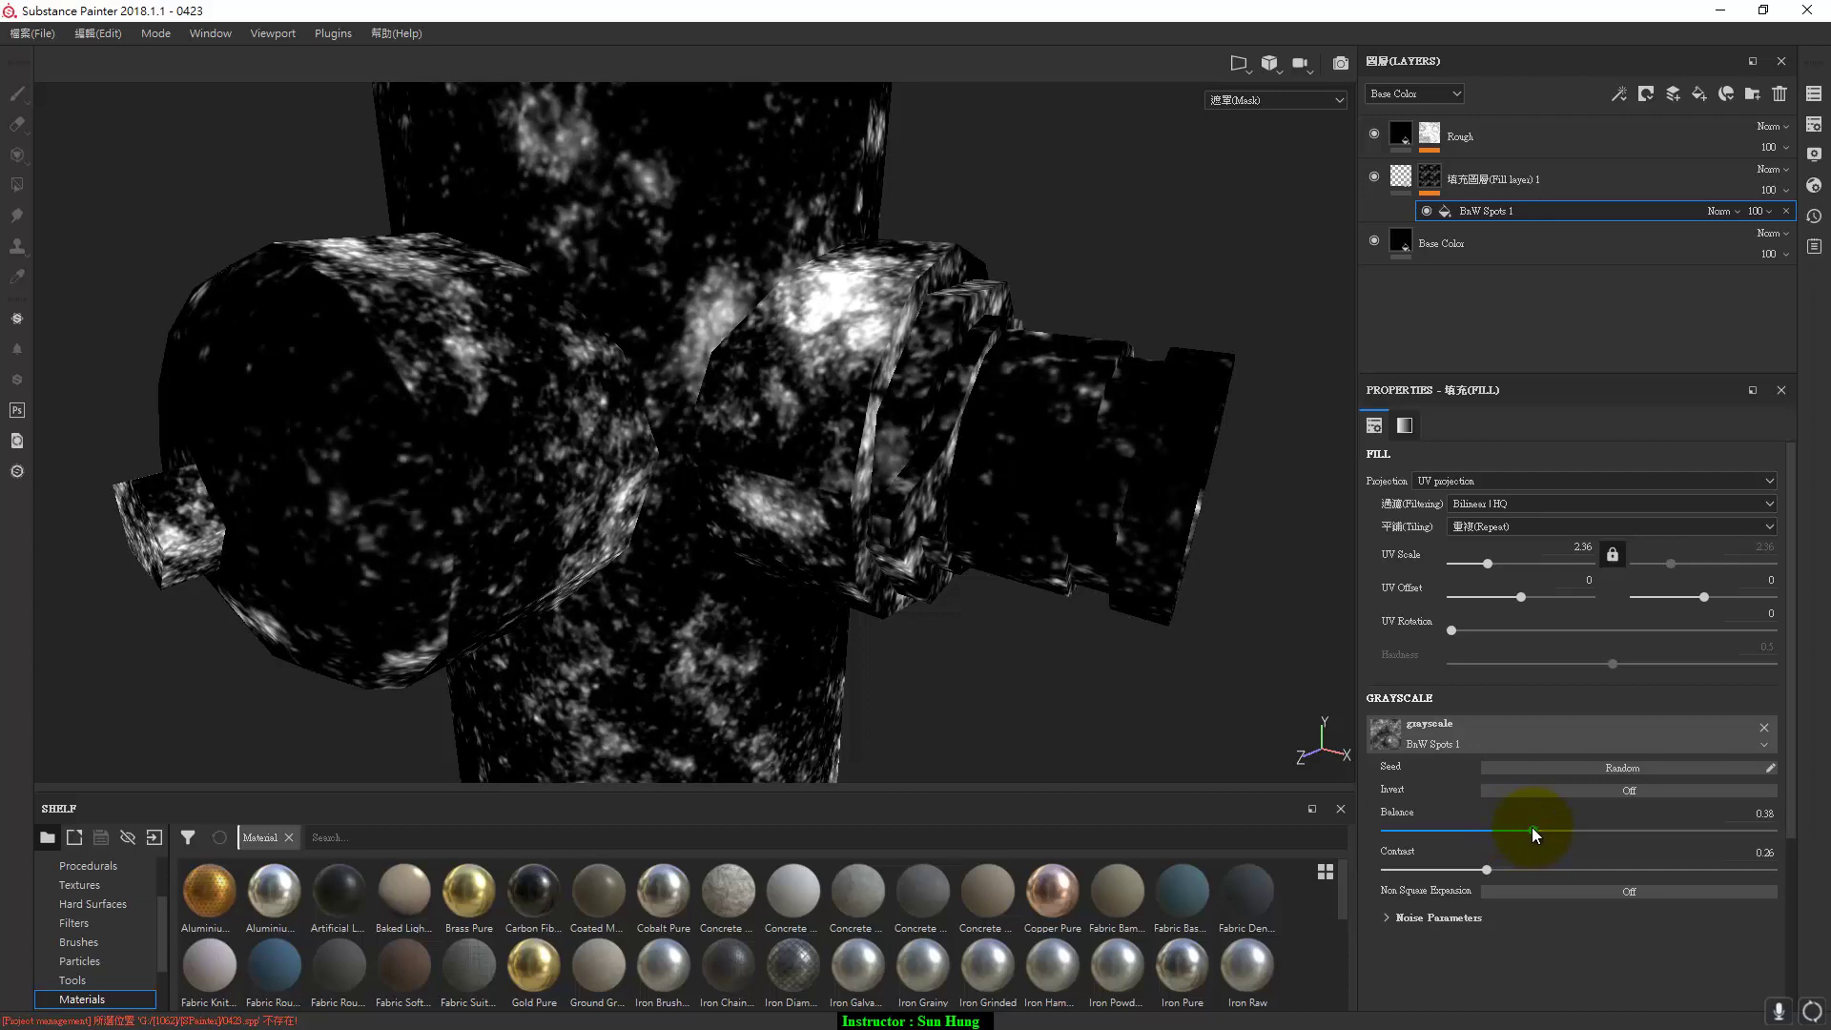
click(1646, 768)
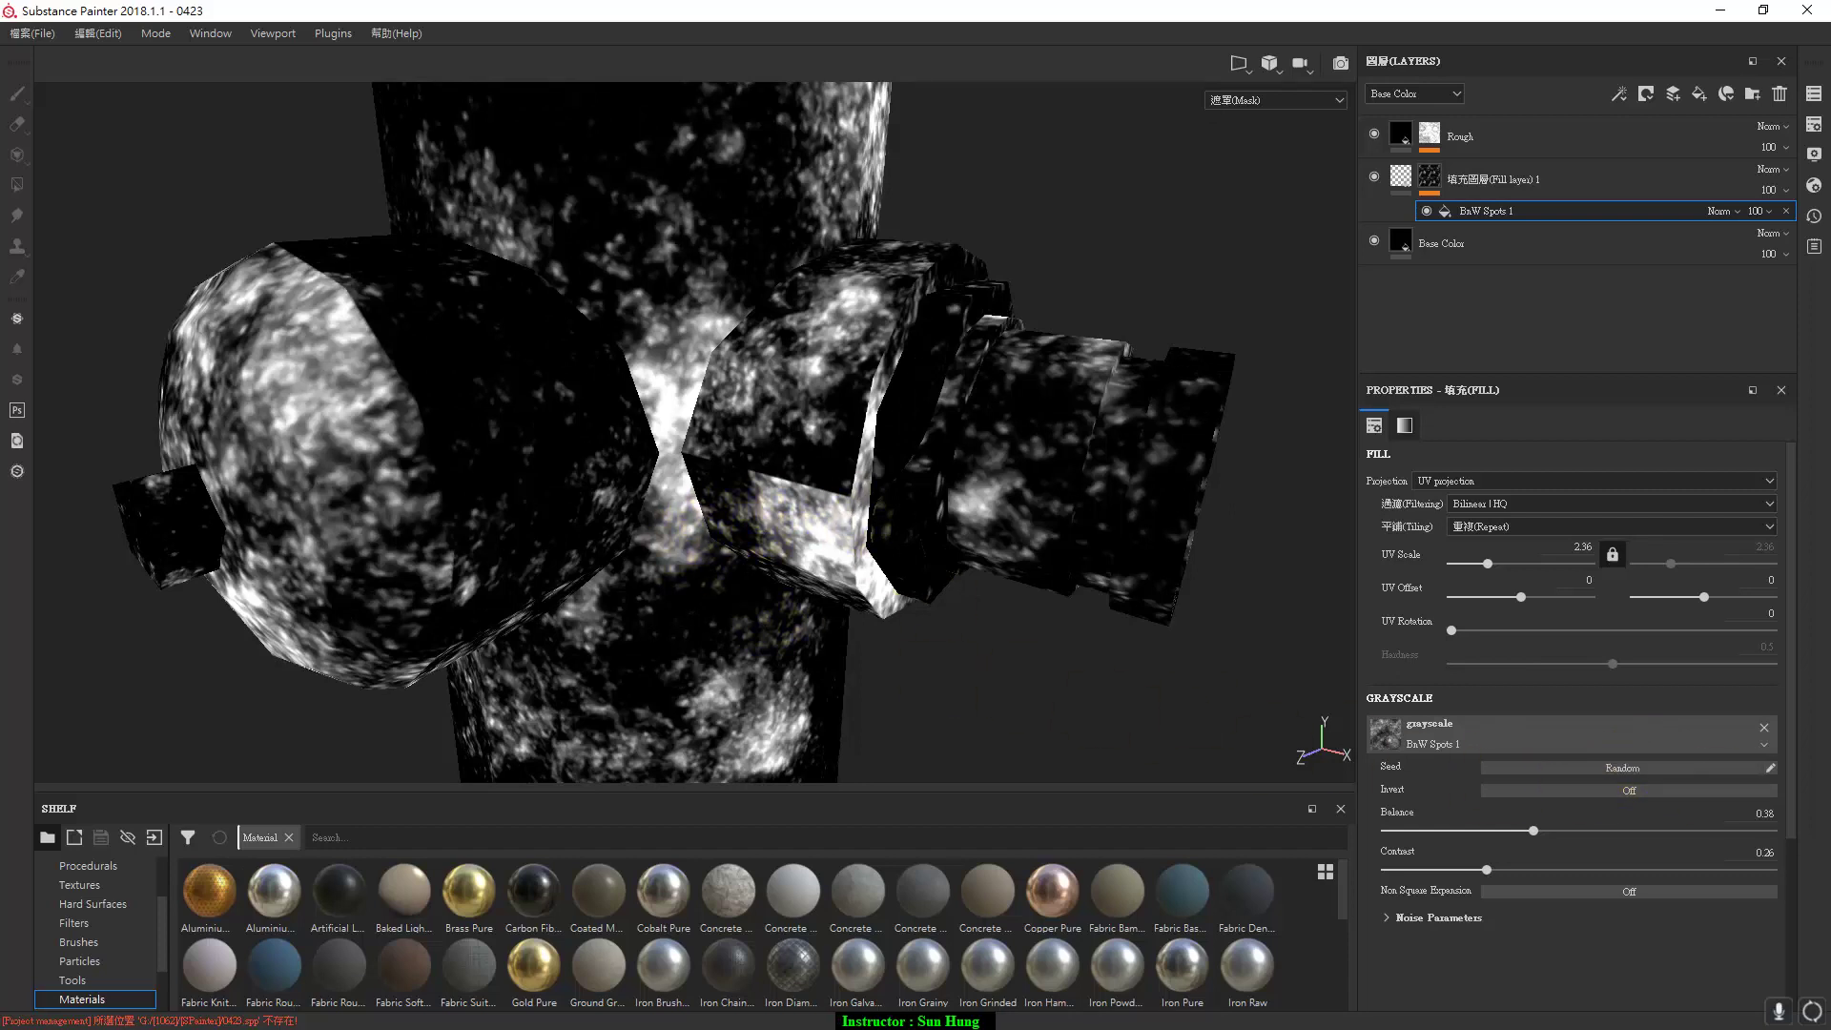
Set the spot noise parameters to Scale 3 and Disorder 0.06.
click(1429, 921)
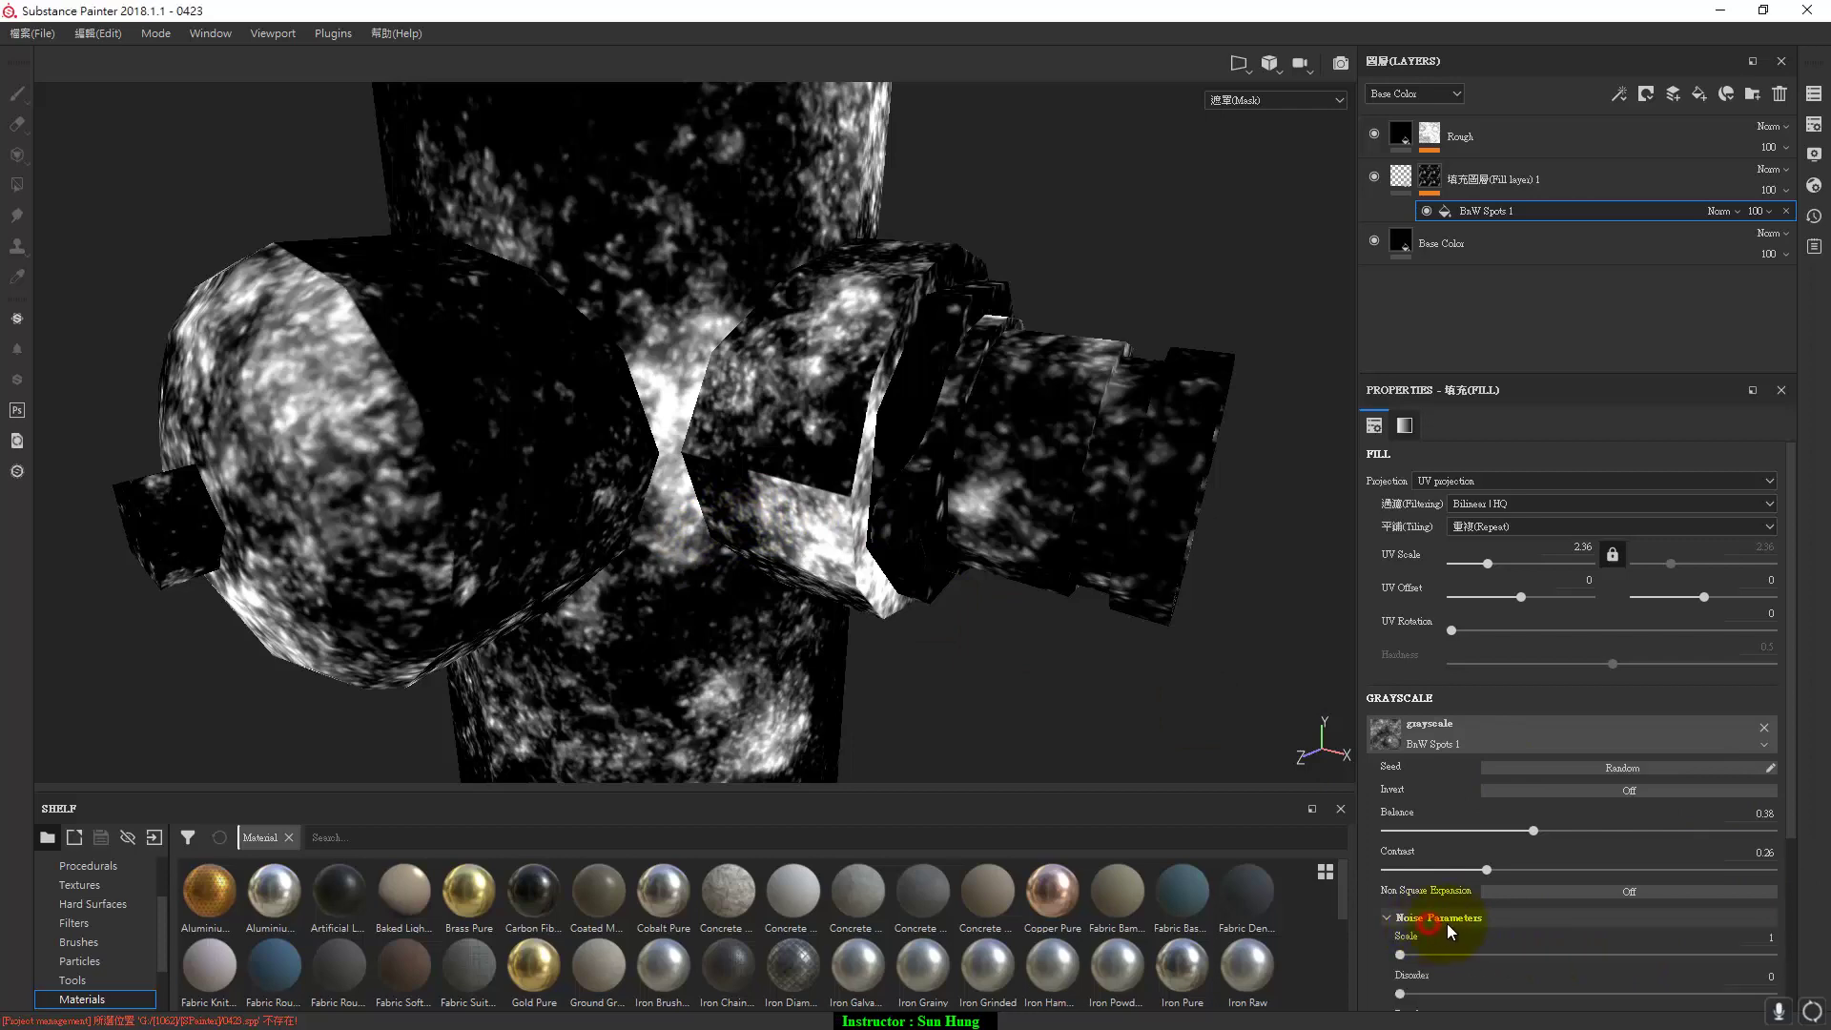
drag(1796, 820, 1792, 954)
drag(1400, 814, 1503, 822)
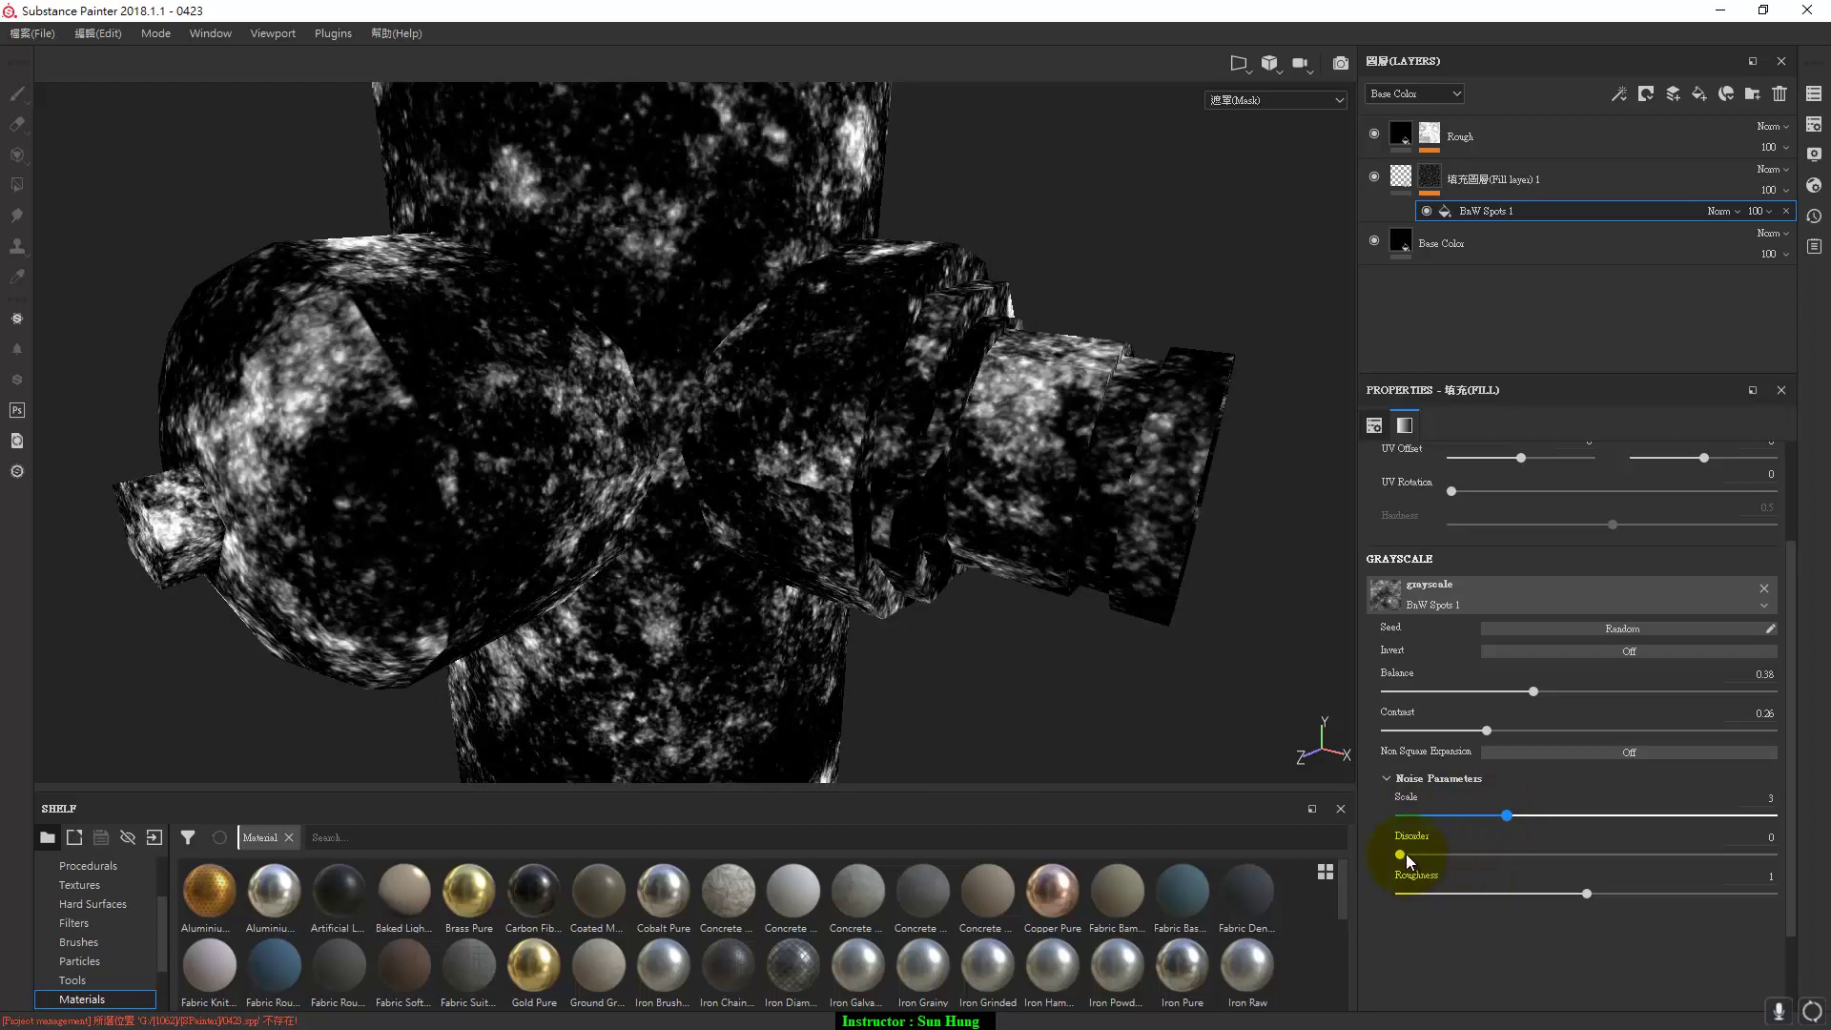
drag(1406, 855, 1422, 854)
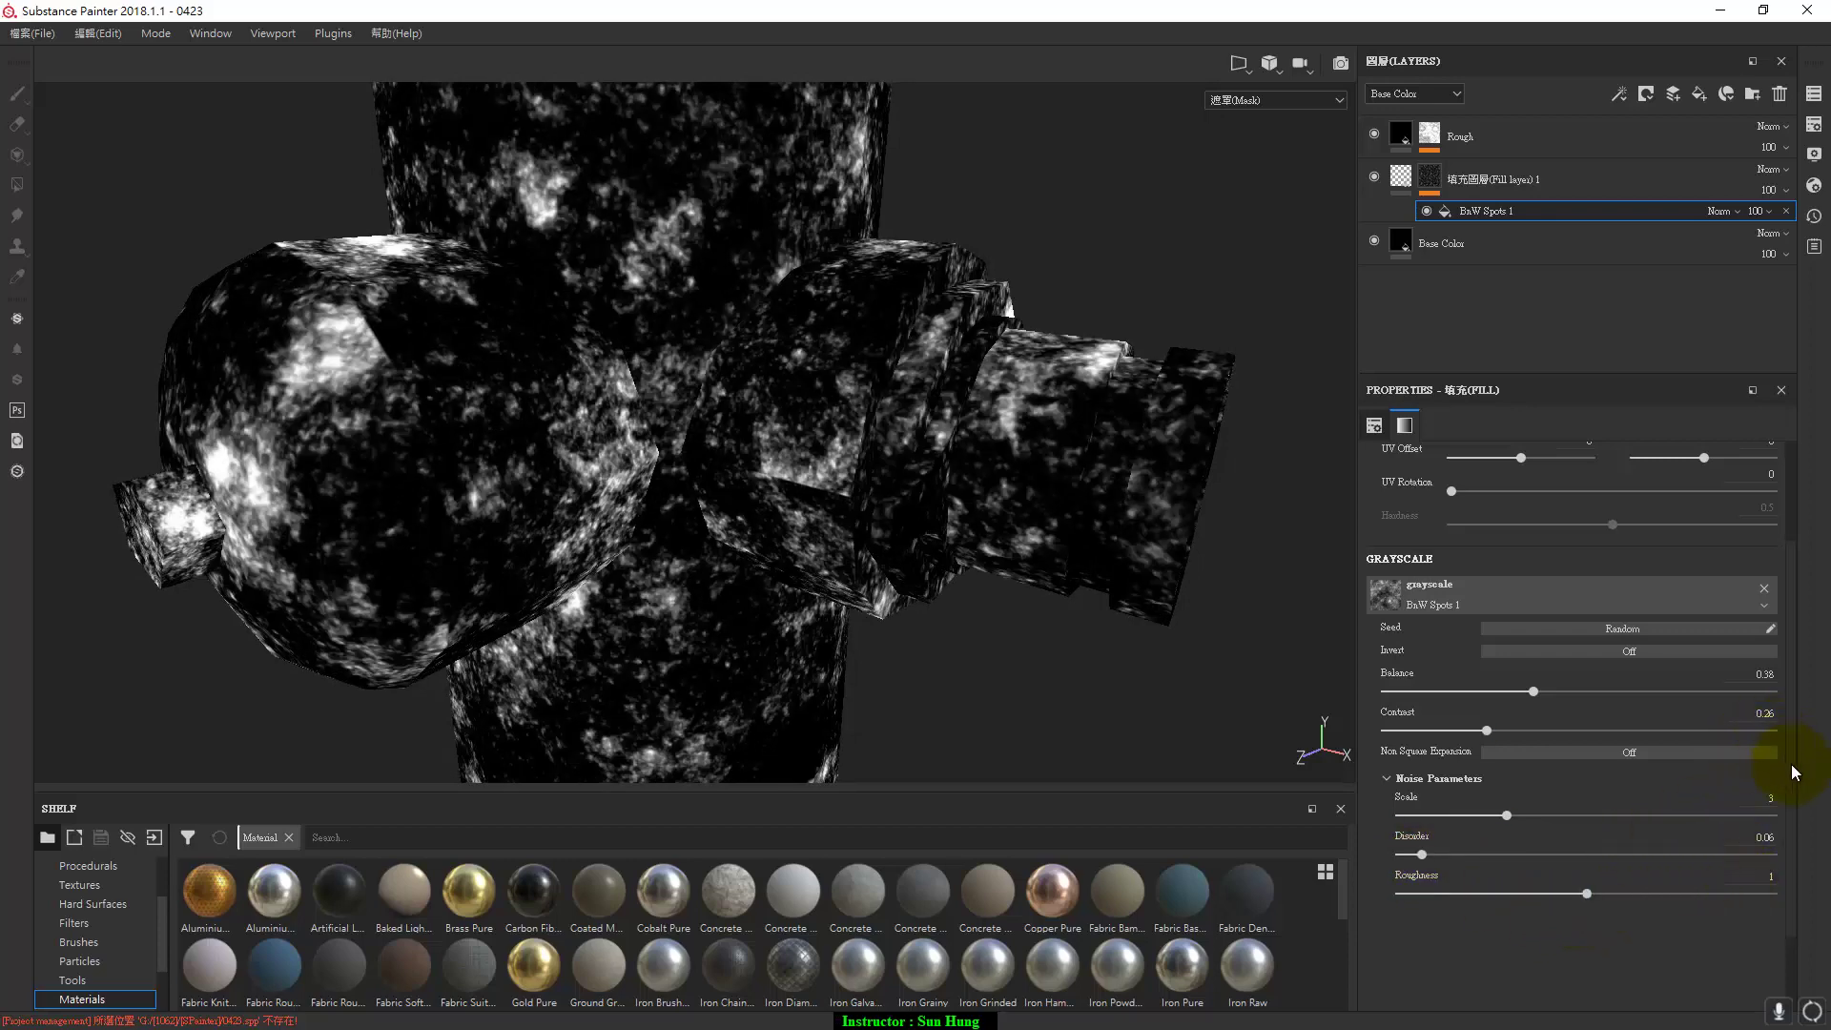
scroll(1797, 767, up, 2)
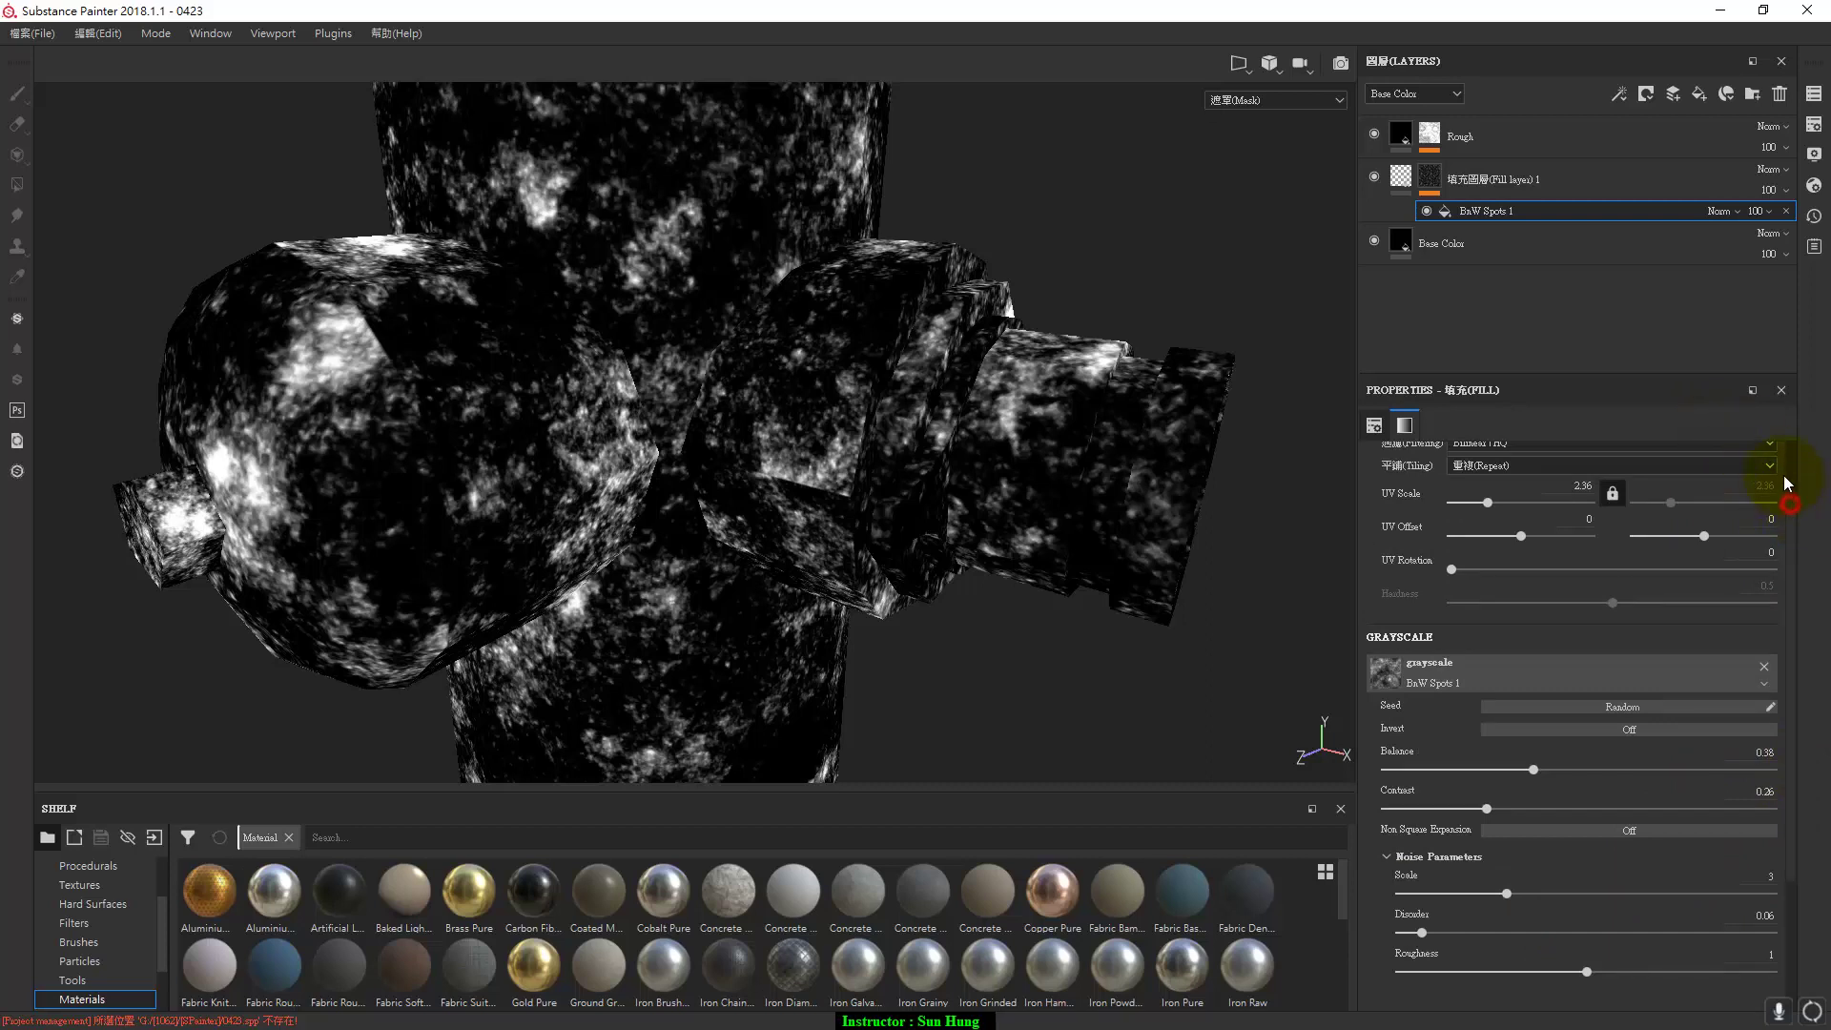
drag(1783, 475, 1783, 446)
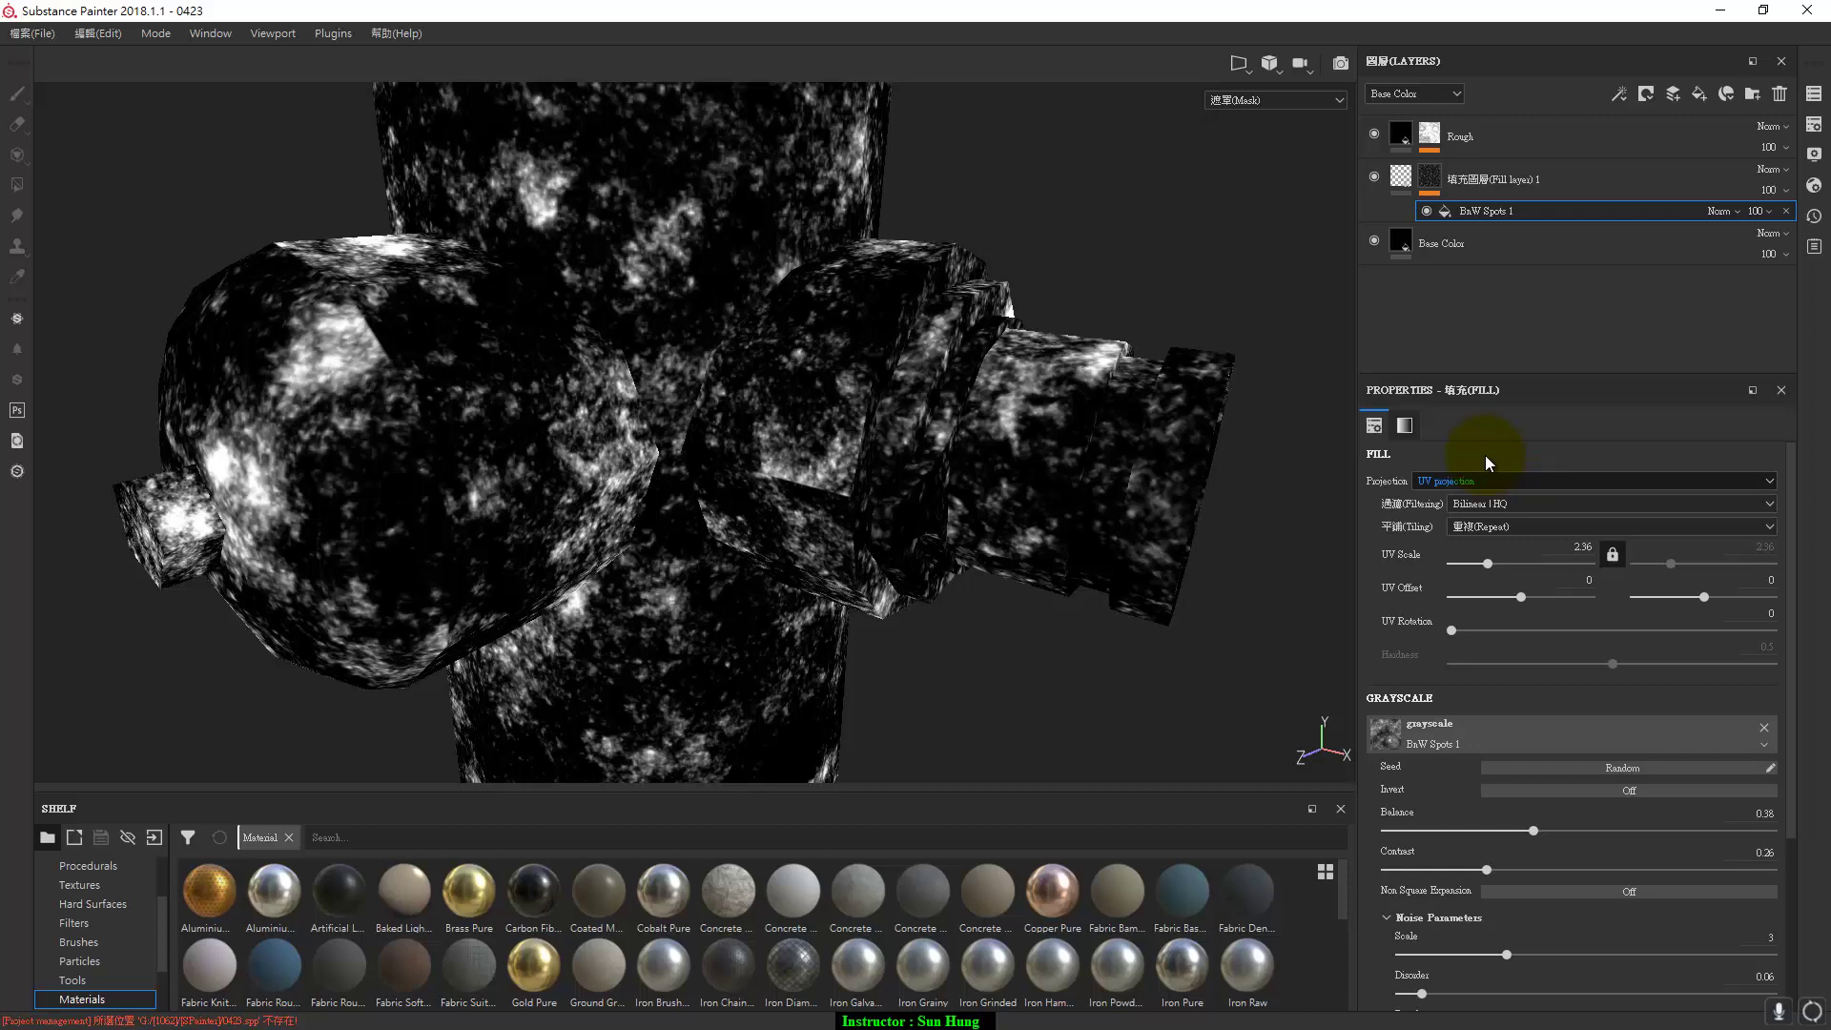
click(1487, 480)
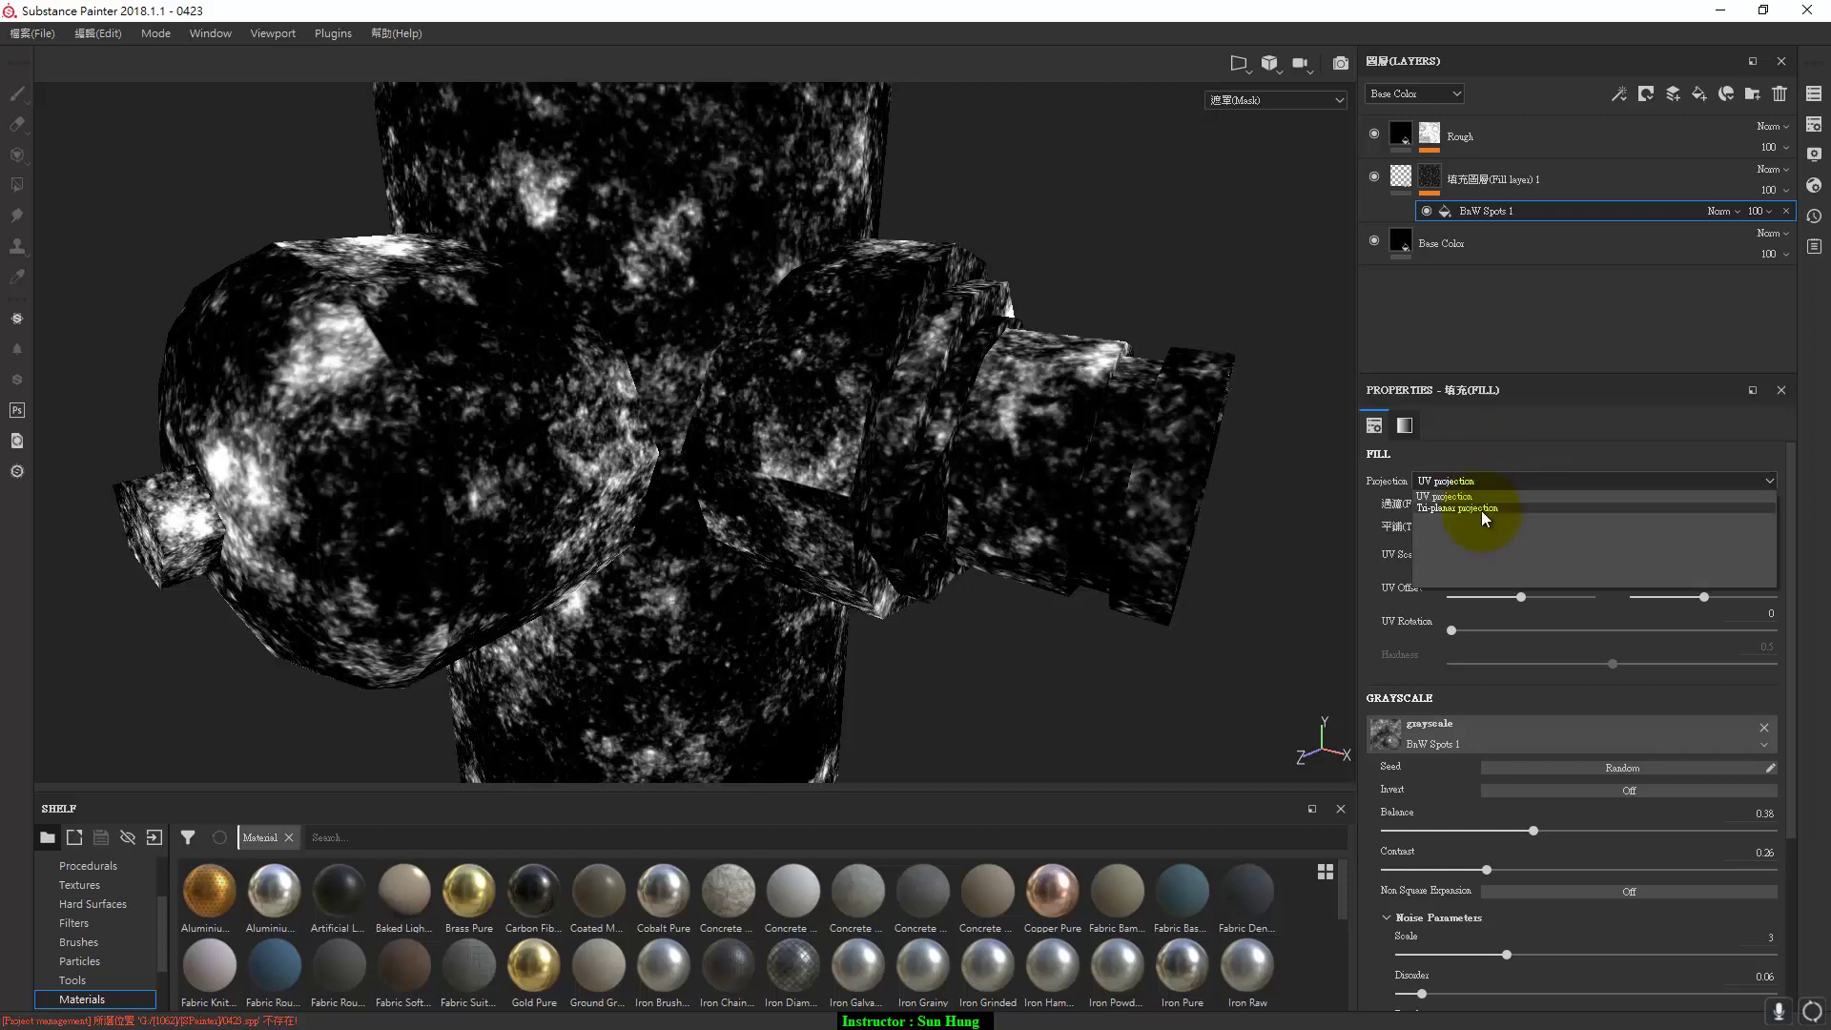
click(1480, 511)
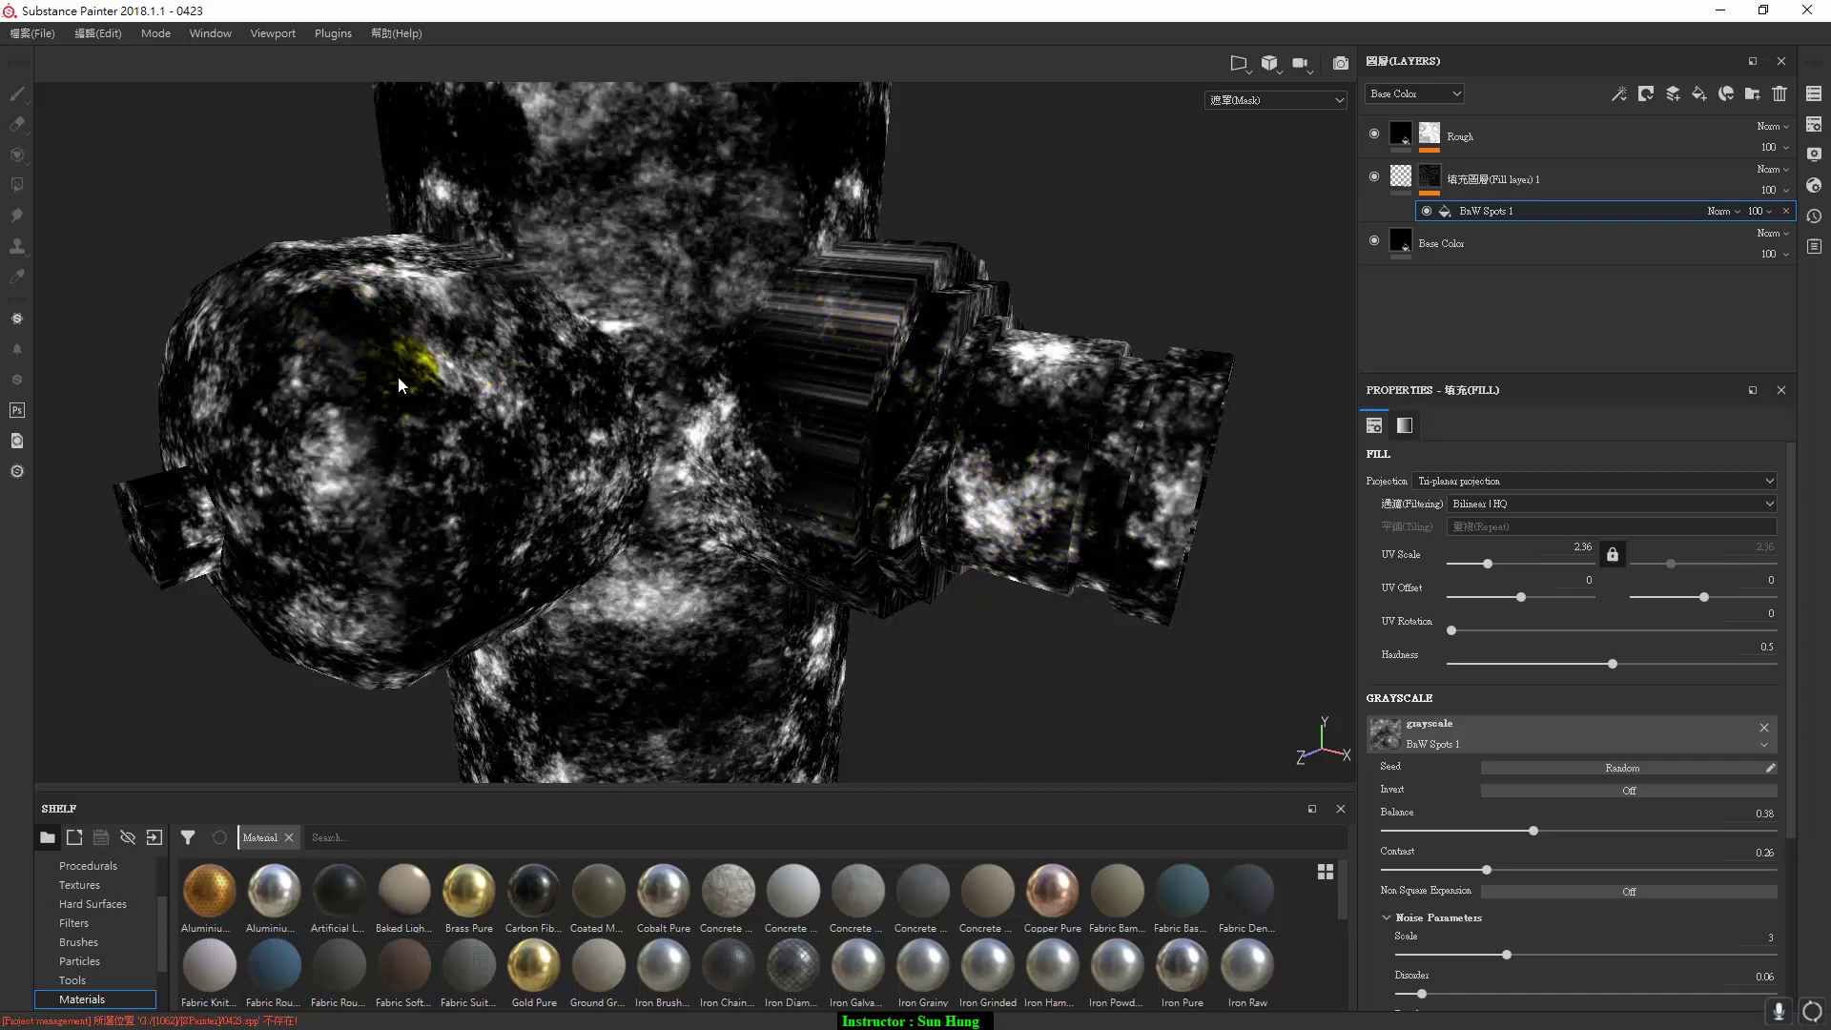
click(1548, 482)
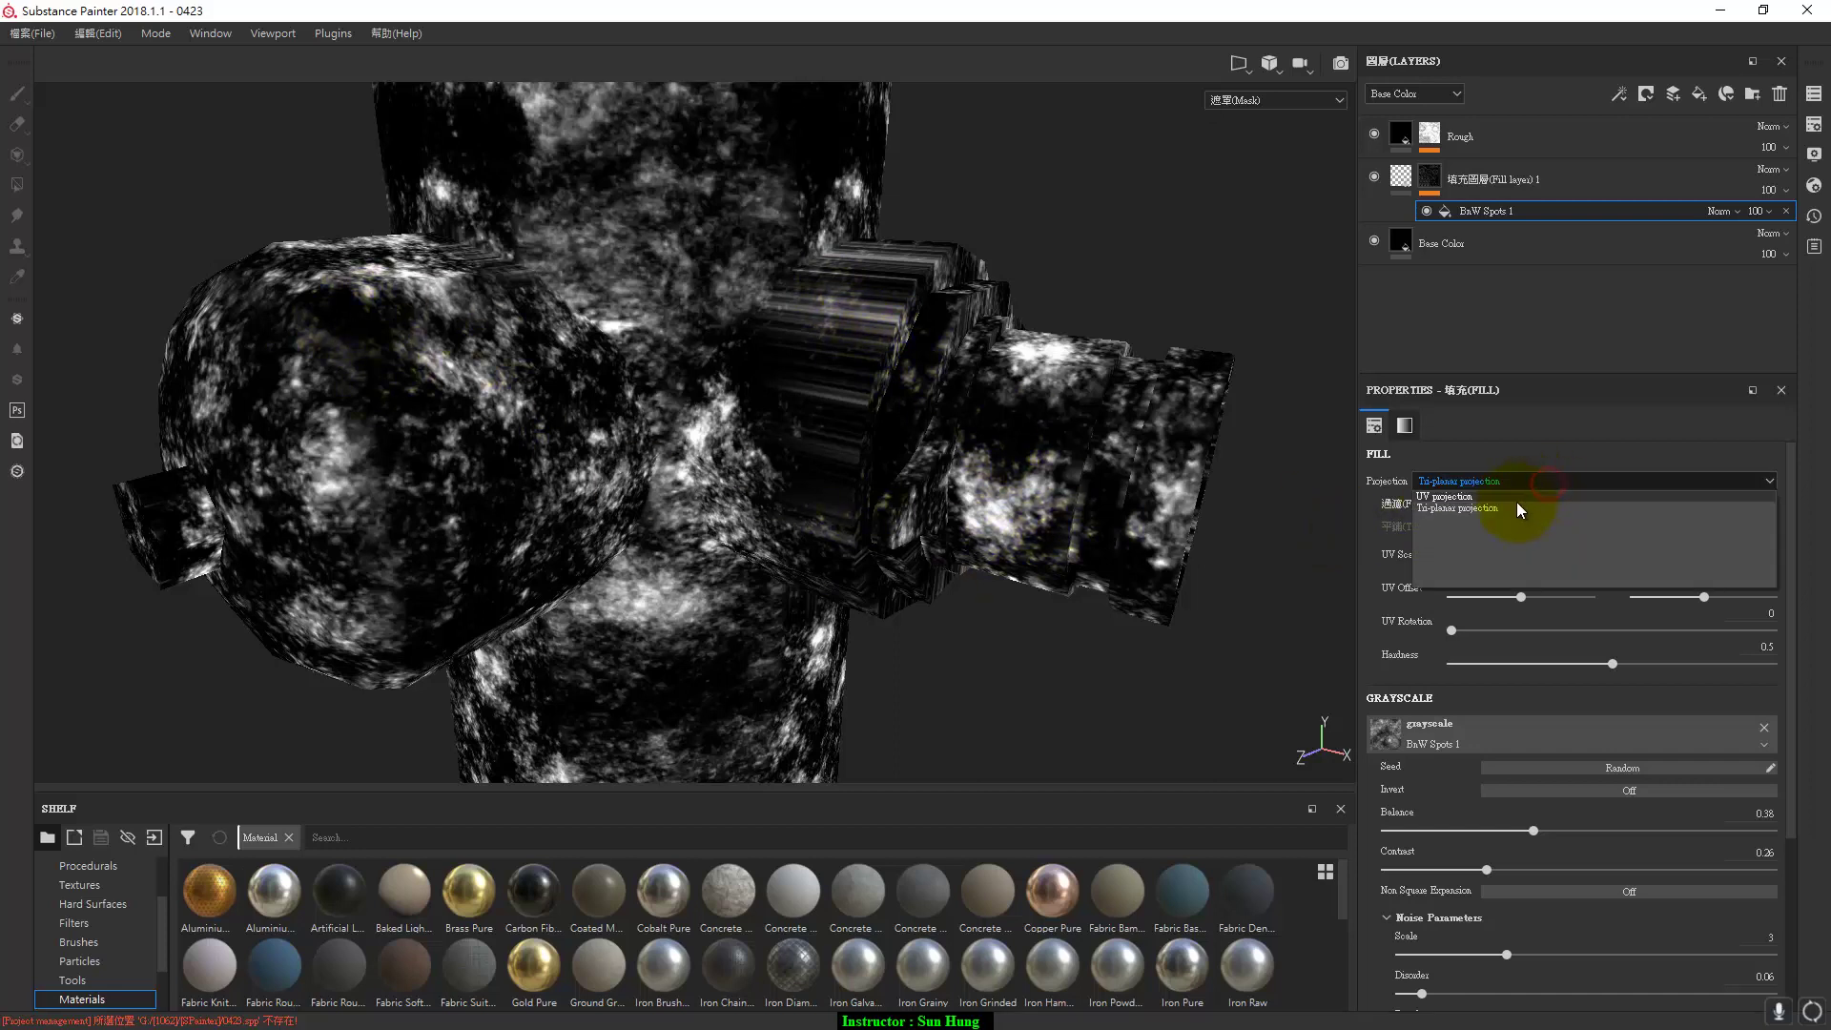
click(1518, 509)
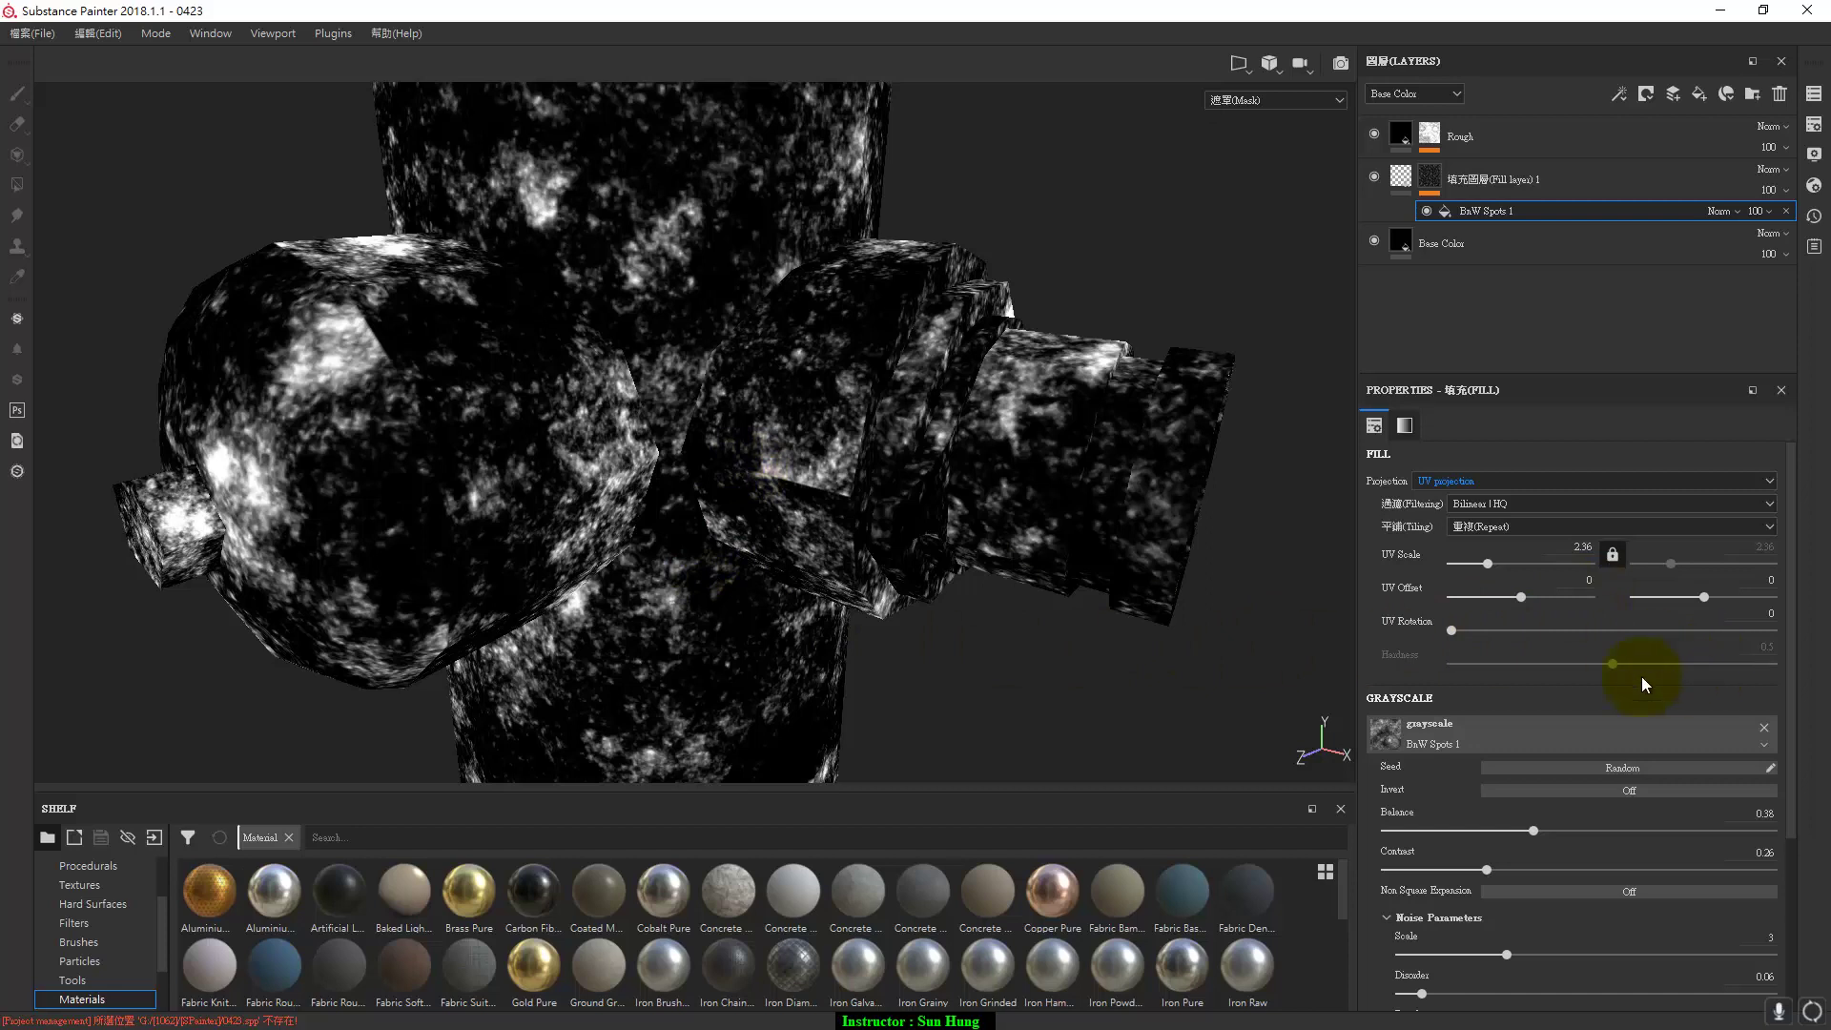
drag(1793, 687, 1797, 723)
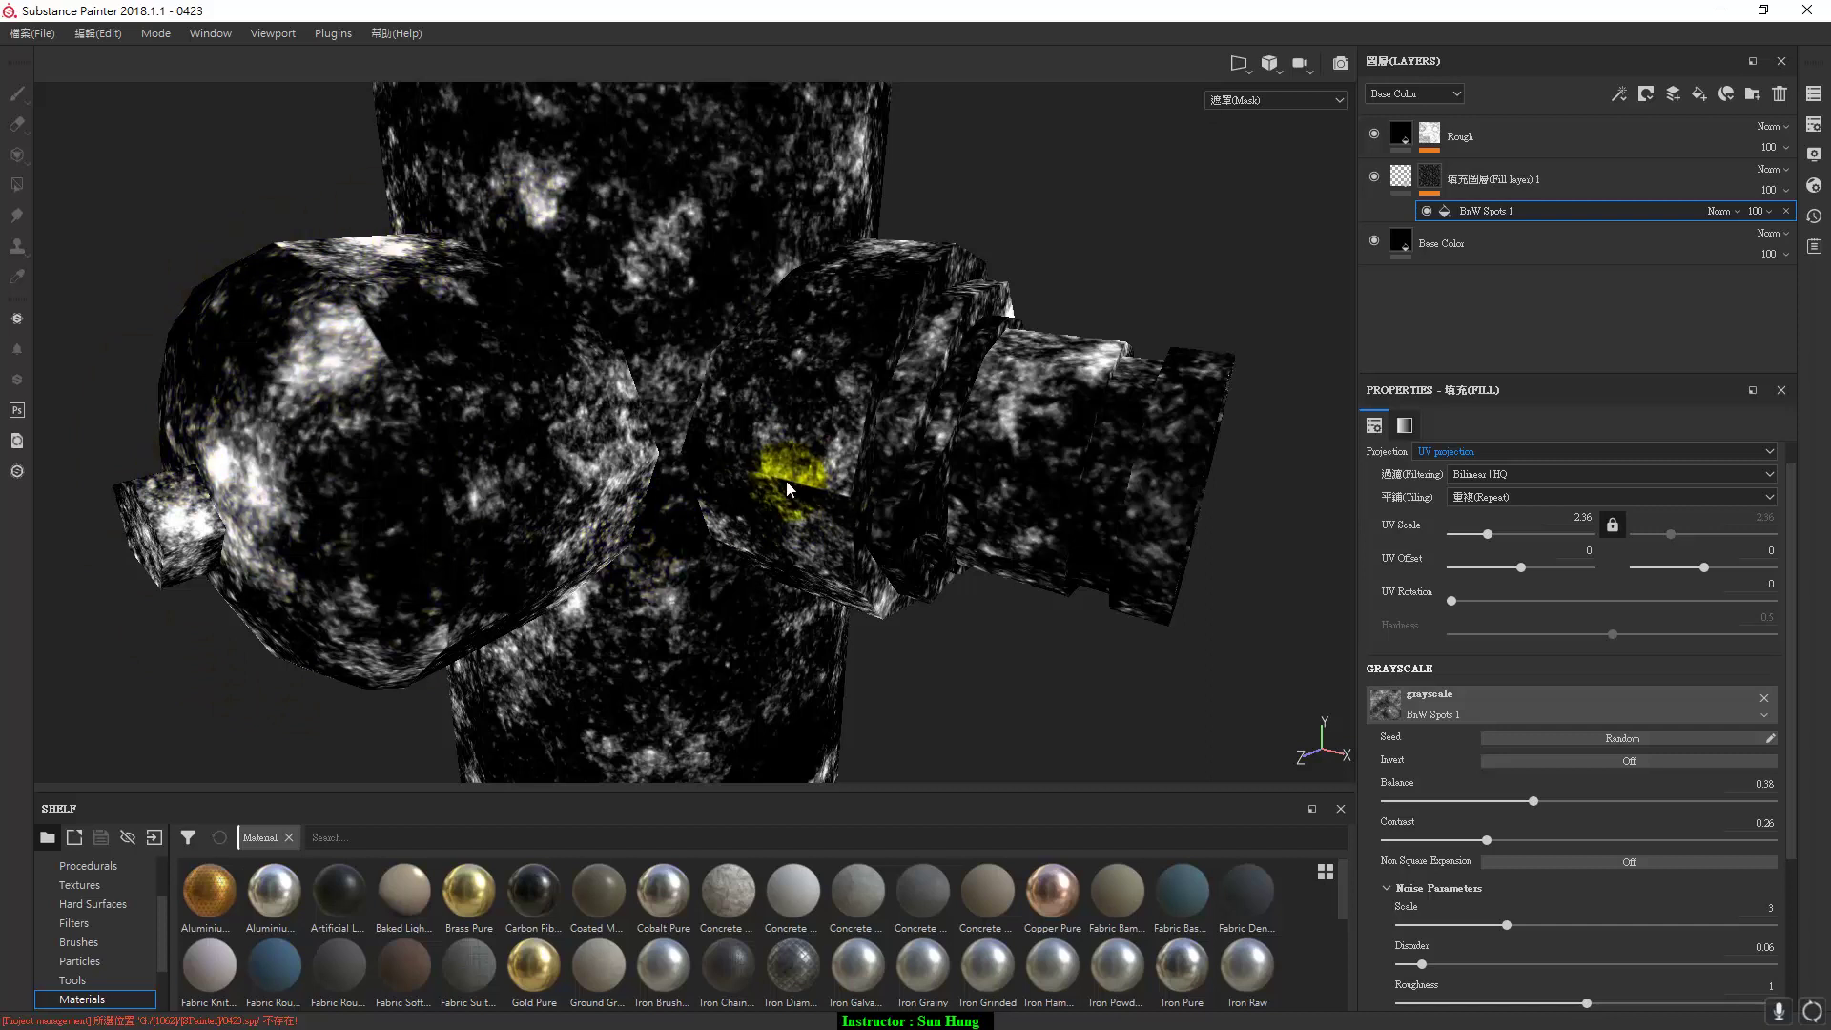
Raise the spot noise Disorder to 0.25 and return to the red material view.
drag(1799, 645, 1805, 791)
scroll(1802, 794, up, 1)
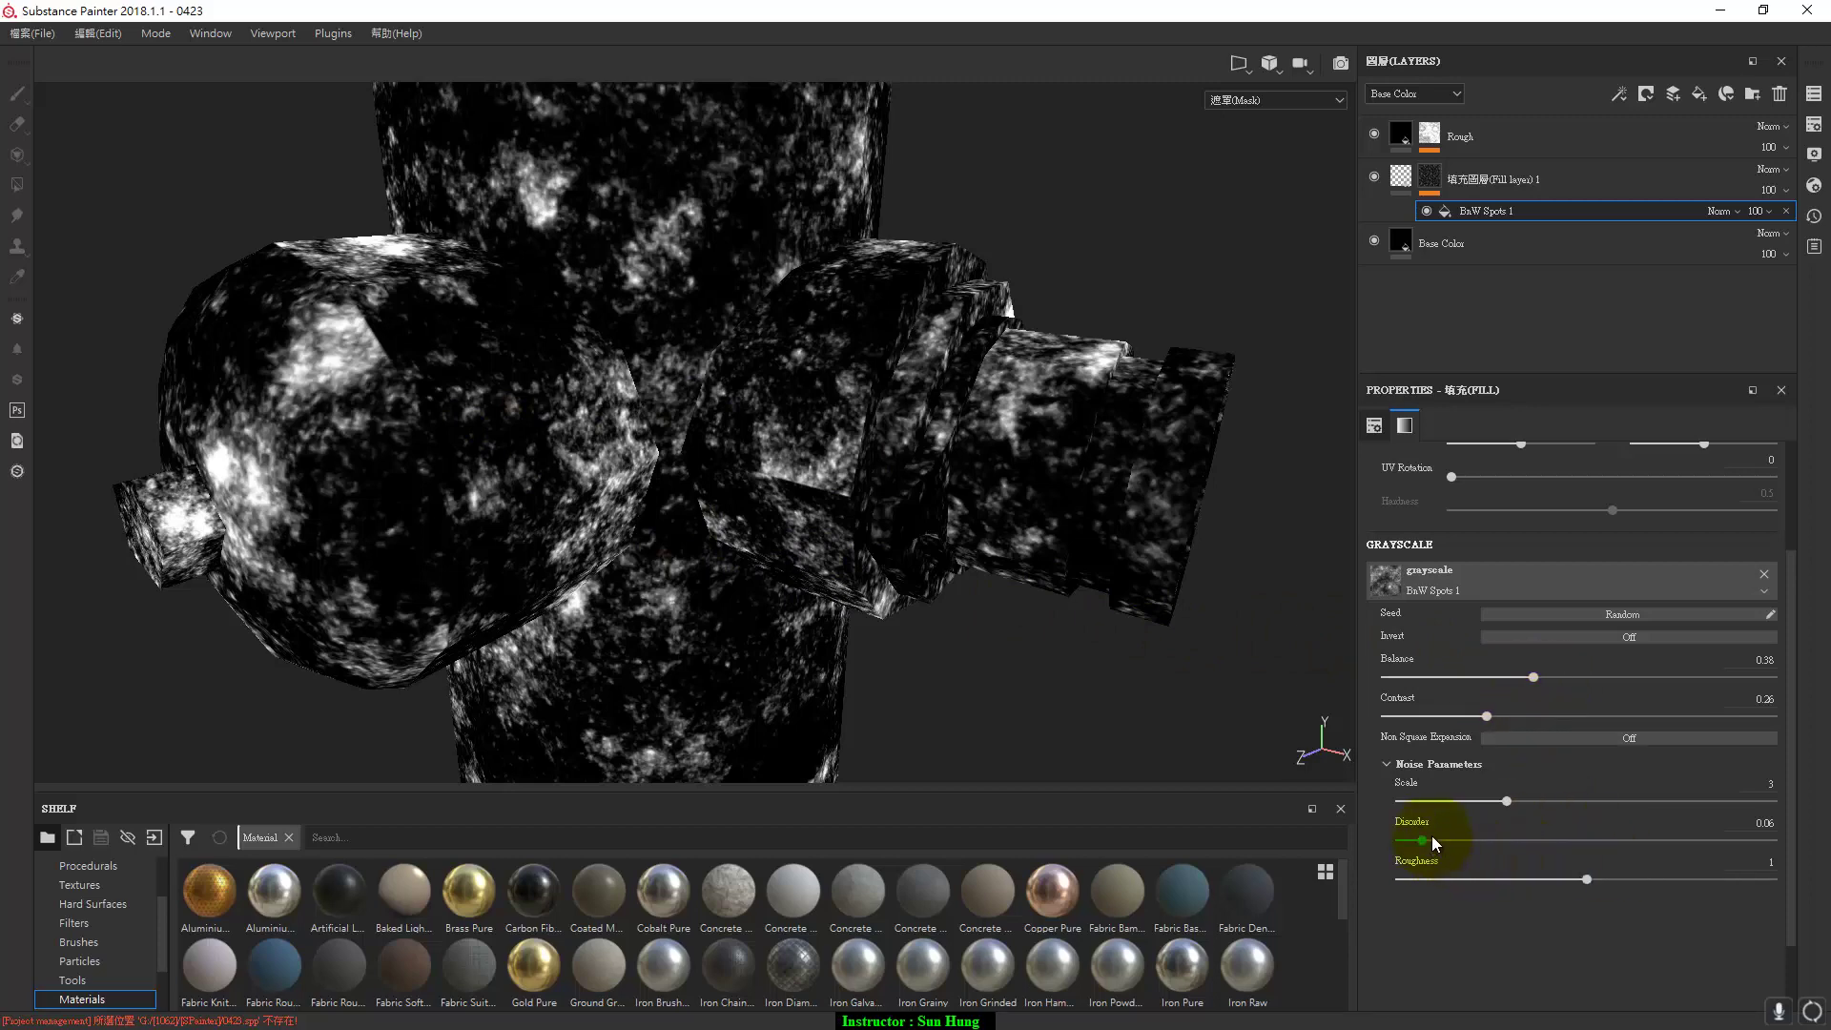
drag(1432, 835, 1797, 862)
drag(1524, 862, 1494, 866)
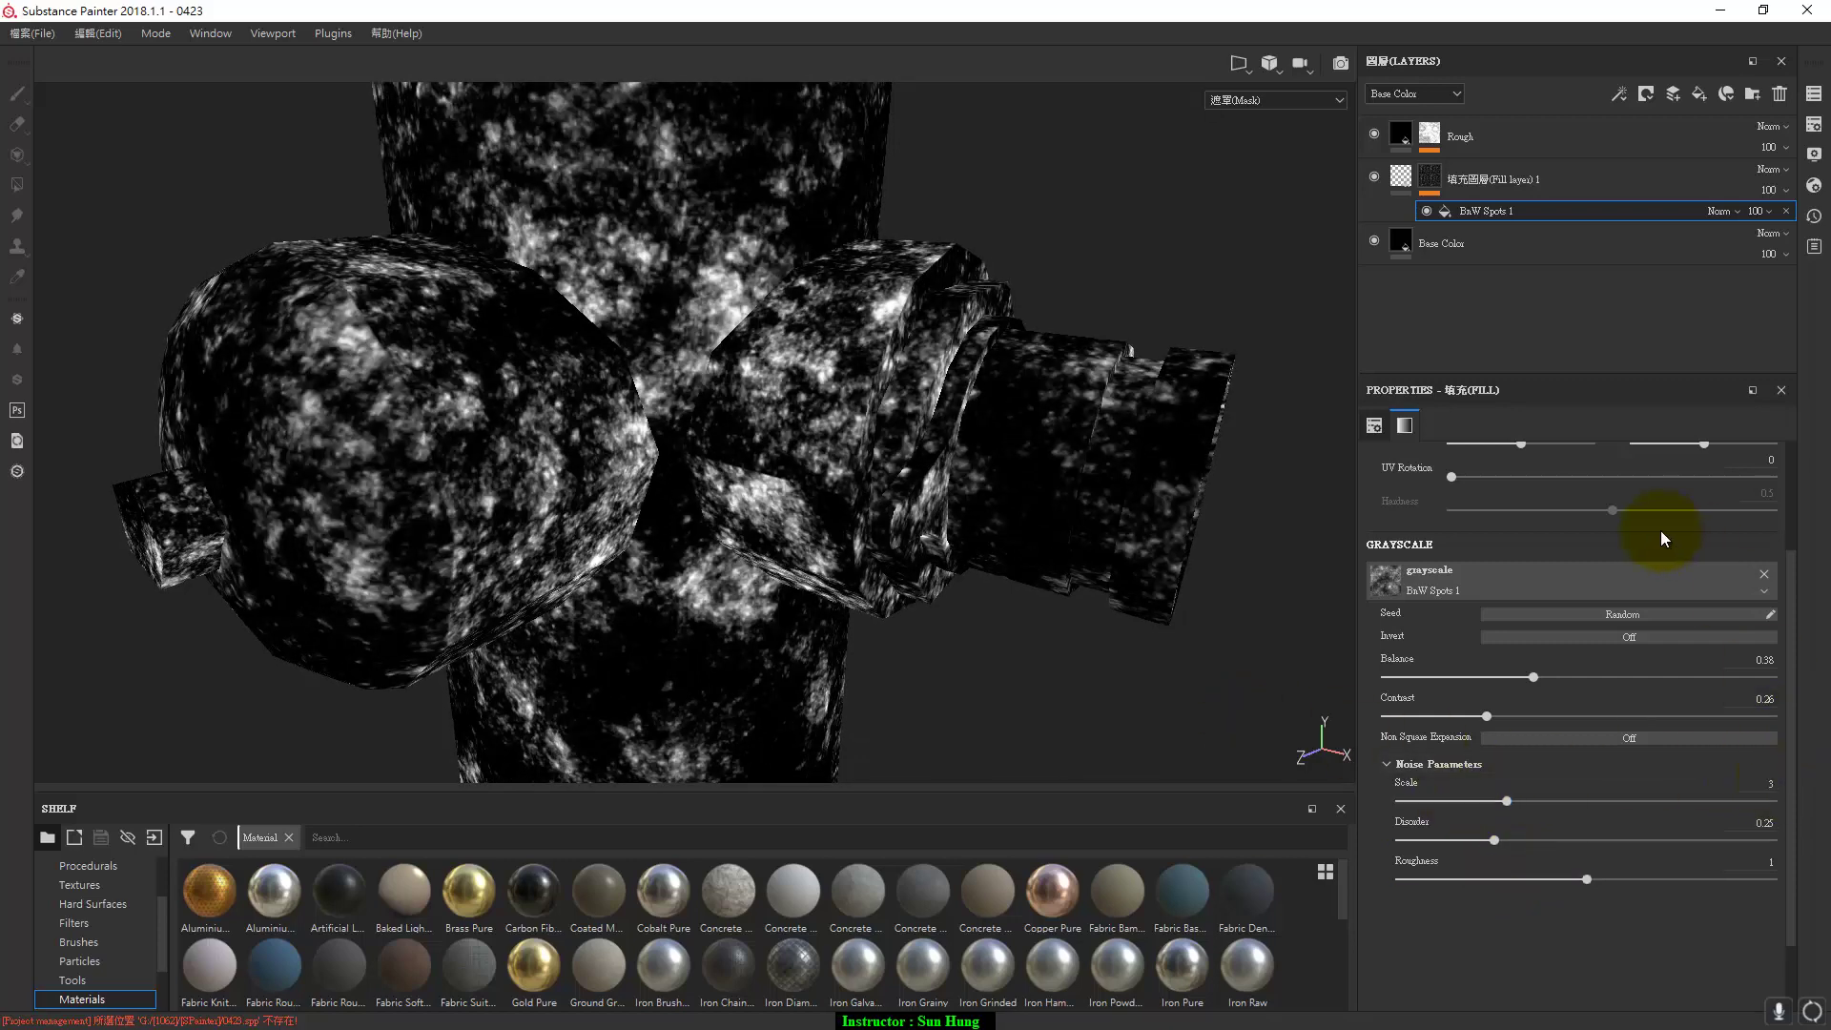
key(m)
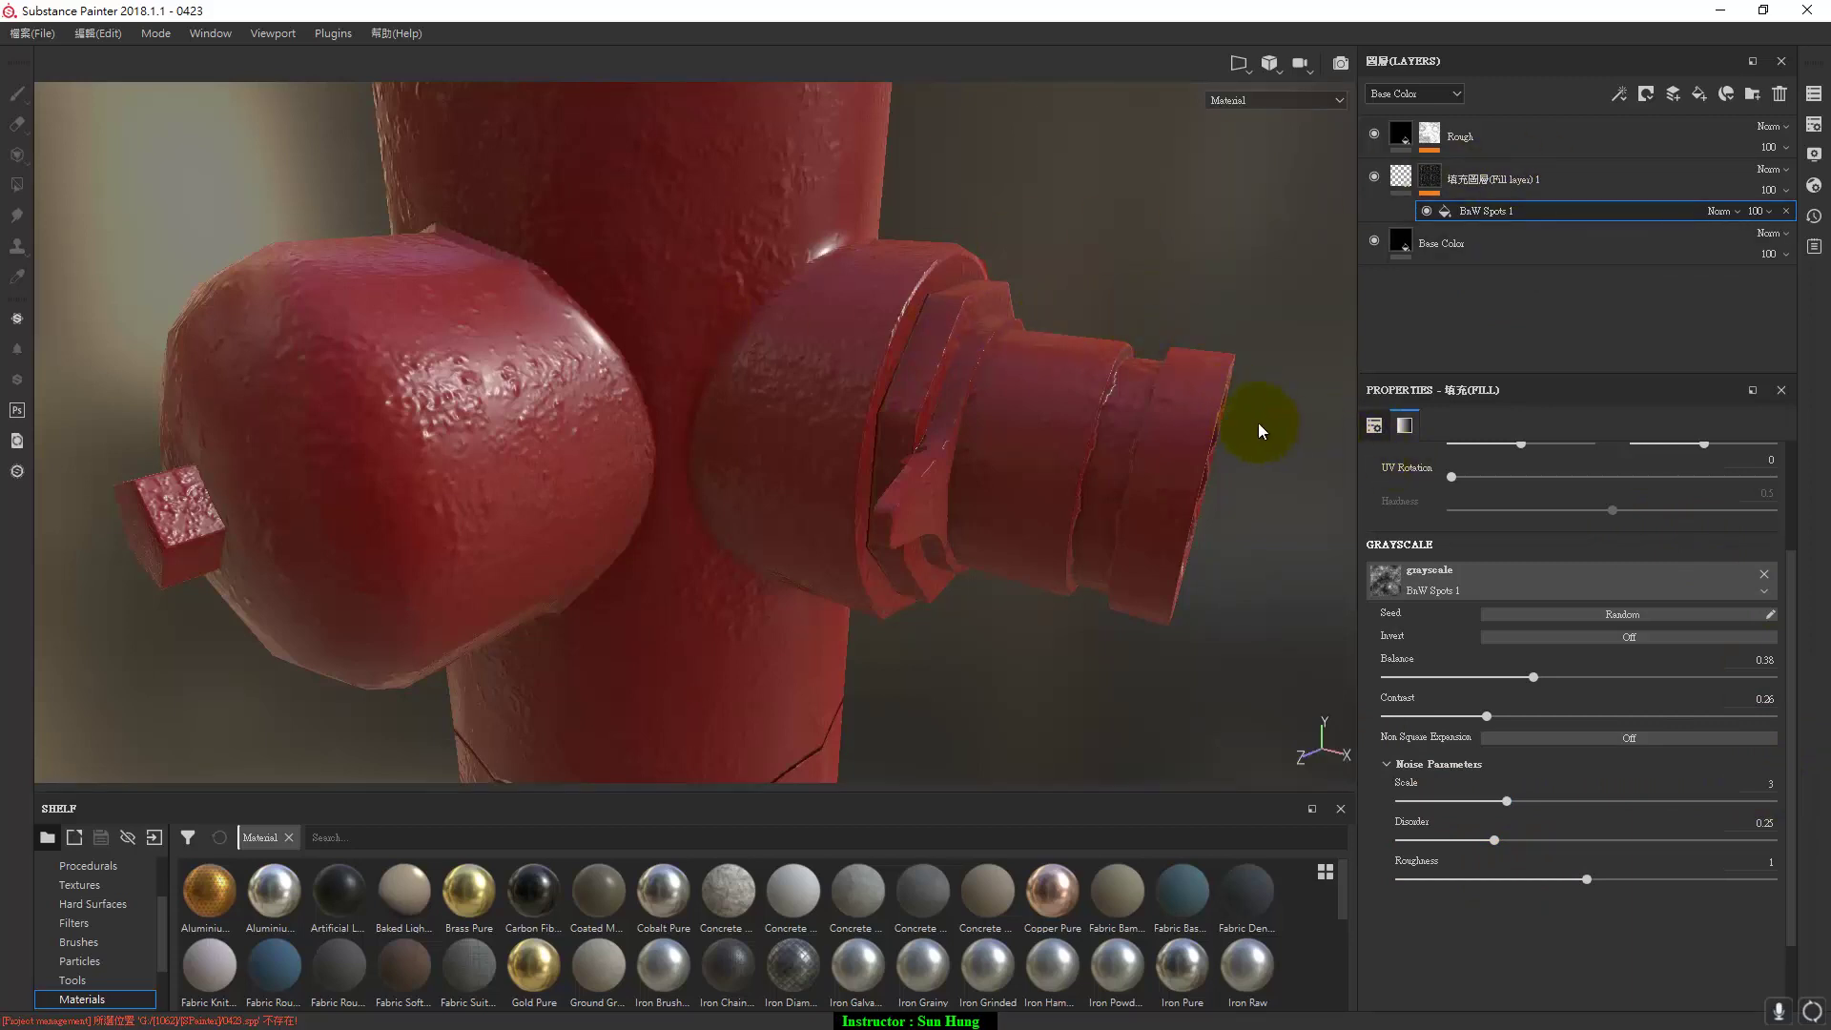
Rotate the environment lighting and orbit out to view the whole bumpy hydrant.
mouse_move(1164, 238)
shift+right_down()
mouse_move(1001, 233)
mouse_move(1123, 239)
mouse_move(1096, 234)
mouse_move(1112, 313)
shift+right_up()
mouse_move(1112, 313)
alt+mouse_down()
mouse_move(1186, 356)
mouse_move(1266, 449)
mouse_move(1226, 340)
mouse_move(1177, 338)
alt+mouse_up()
alt+right_drag(1177, 339, 1177, 437)
mouse_move(1177, 437)
alt+mouse_down()
mouse_move(1185, 490)
mouse_move(1129, 618)
mouse_move(1291, 490)
mouse_move(1299, 442)
alt+mouse_up()
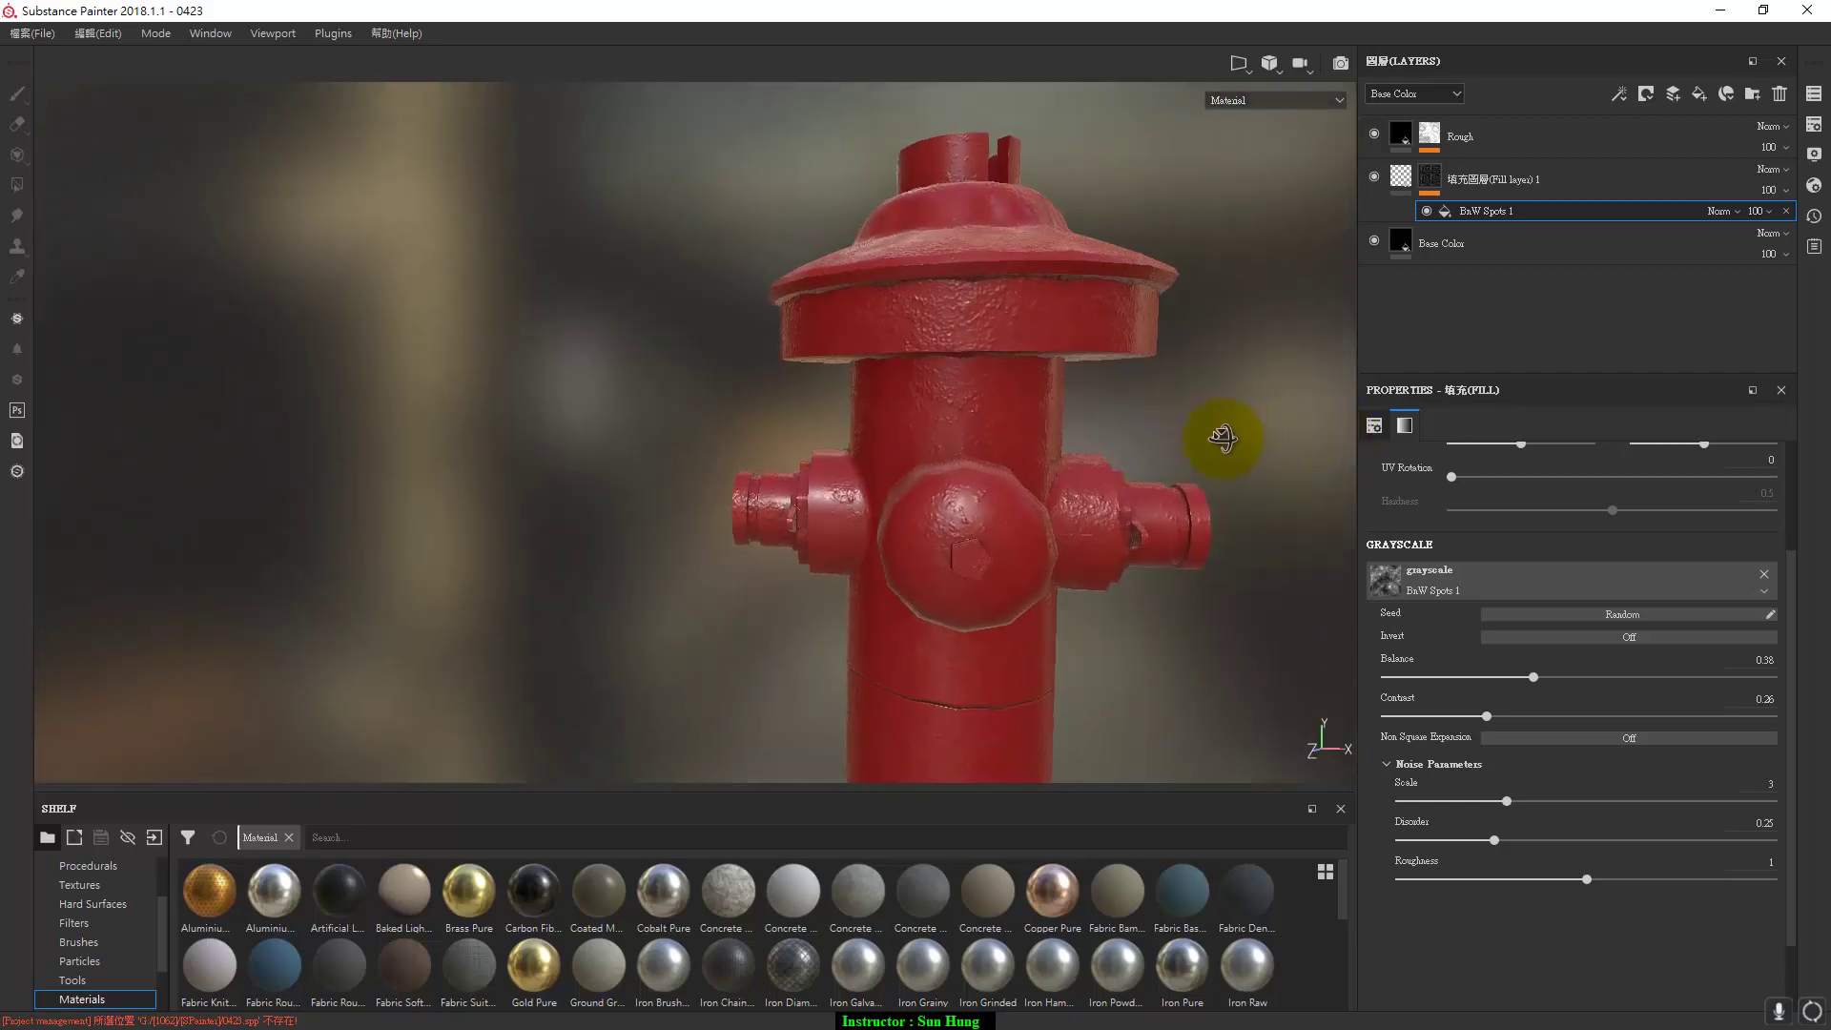
alt+middle_drag(1218, 438, 1047, 408)
mouse_move(1047, 408)
alt+mouse_down()
mouse_move(989, 563)
mouse_move(932, 563)
alt+mouse_up()
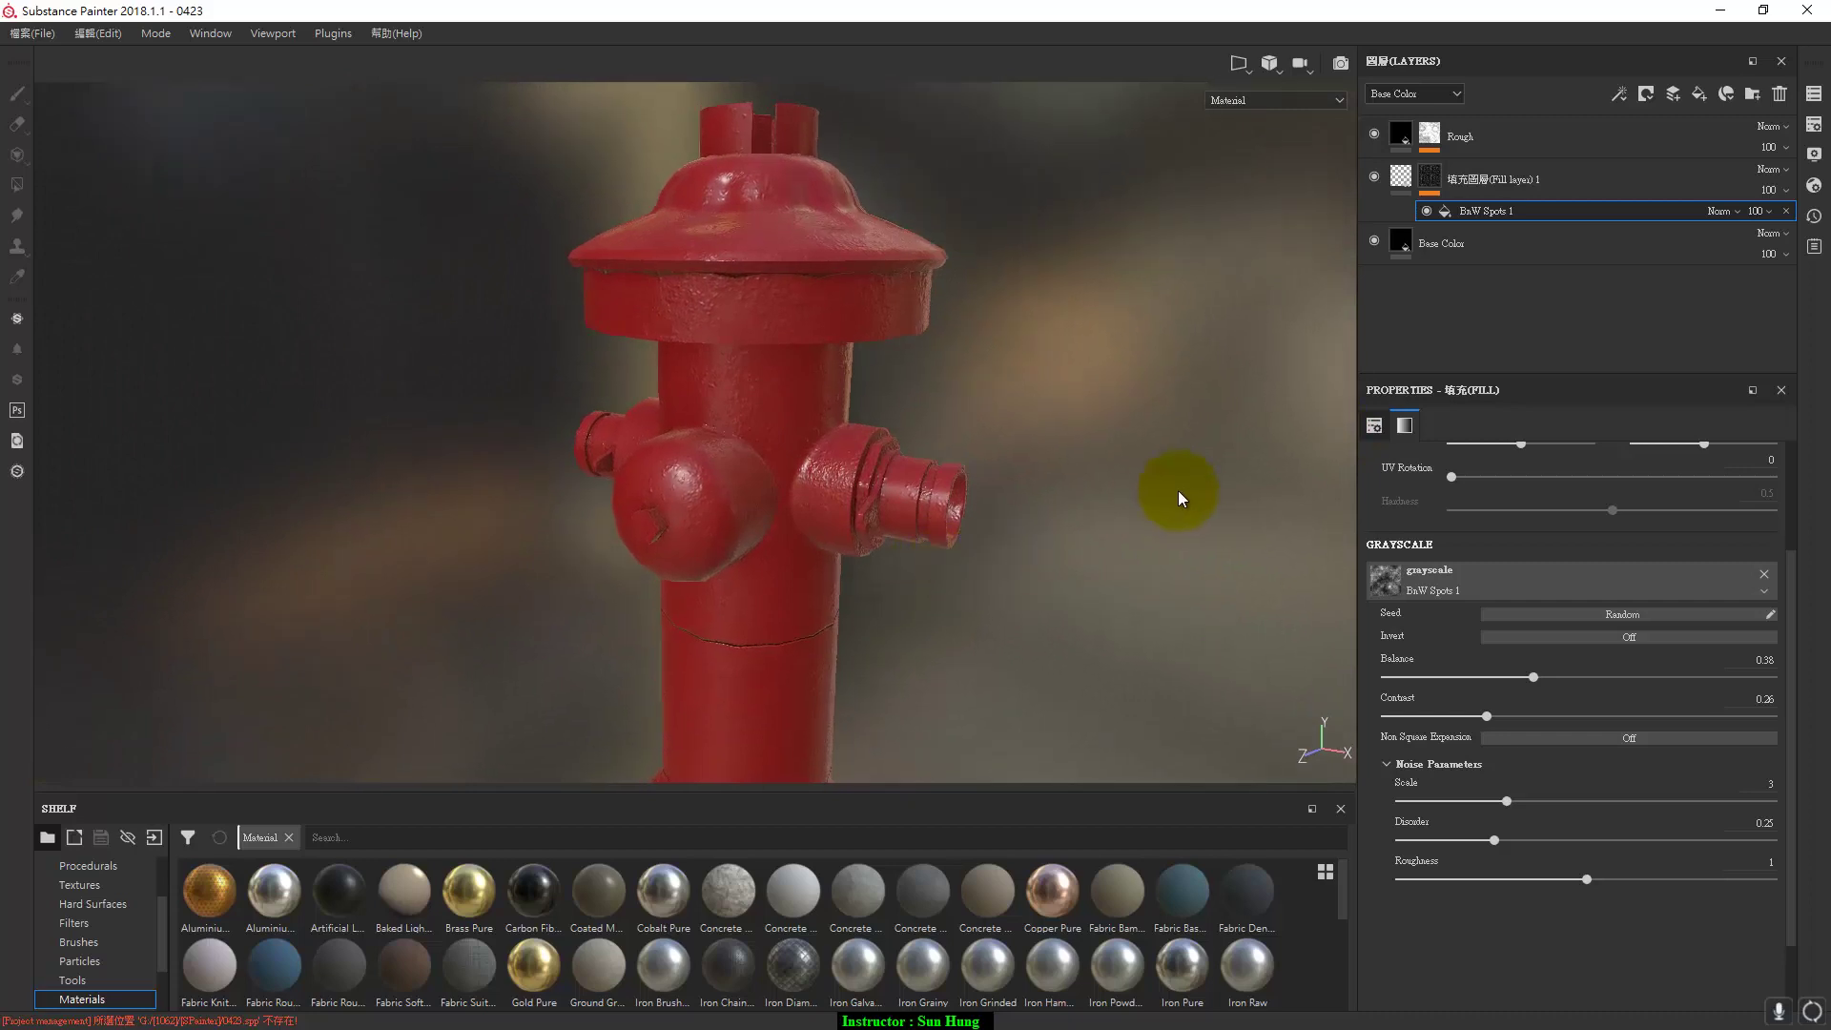